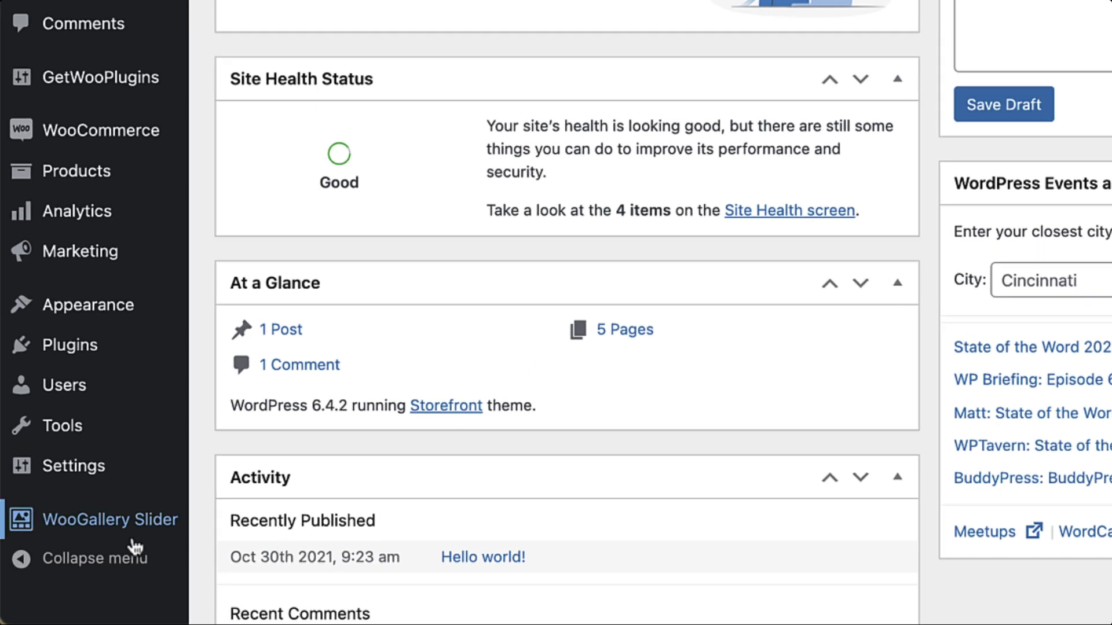
- Open the WooGallery Slider settings page from the WordPress admin sidebar
left_click(63, 529)
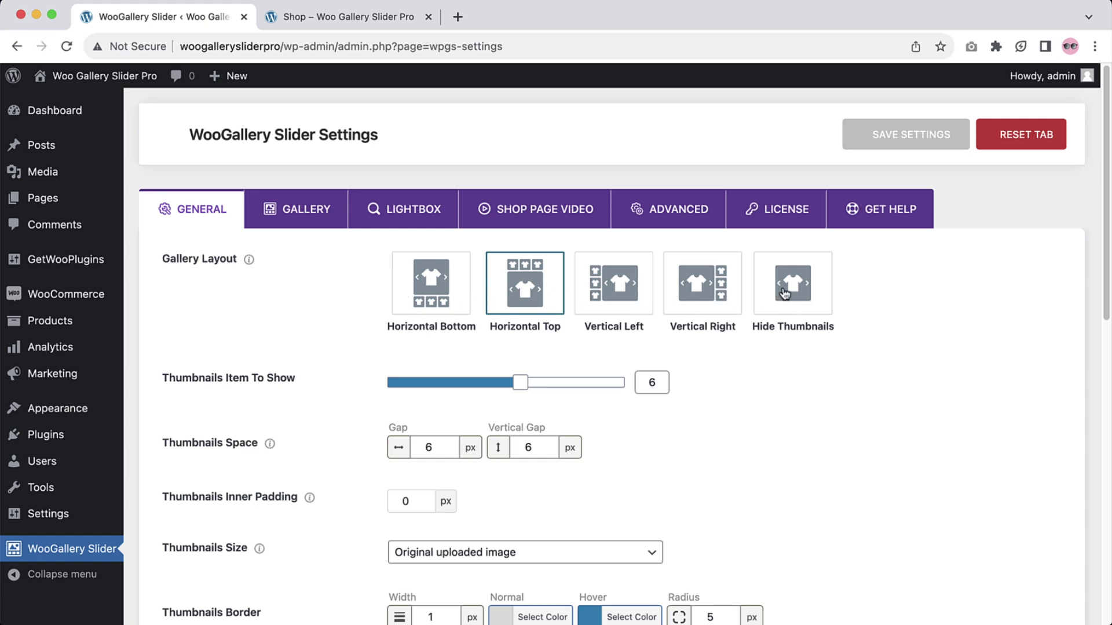
- Save the Horizontal Bottom gallery layout and preview it on the Full Zip Hoodie product page
left_click(445, 299)
left_click(870, 142)
left_click(347, 16)
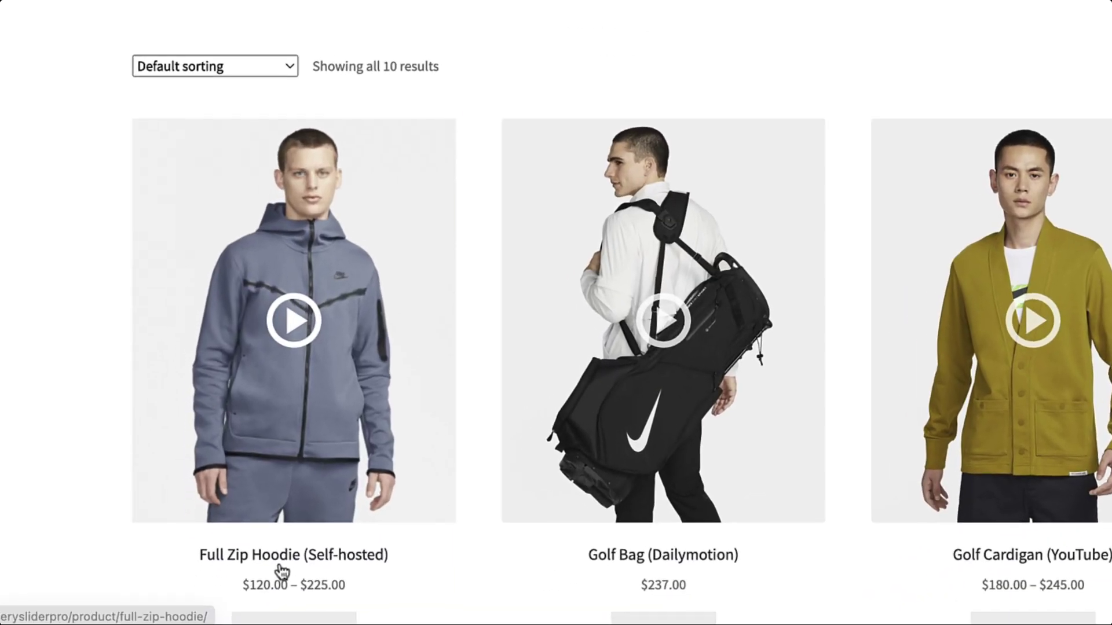
left_click(255, 615, "super")
left_click(537, 17)
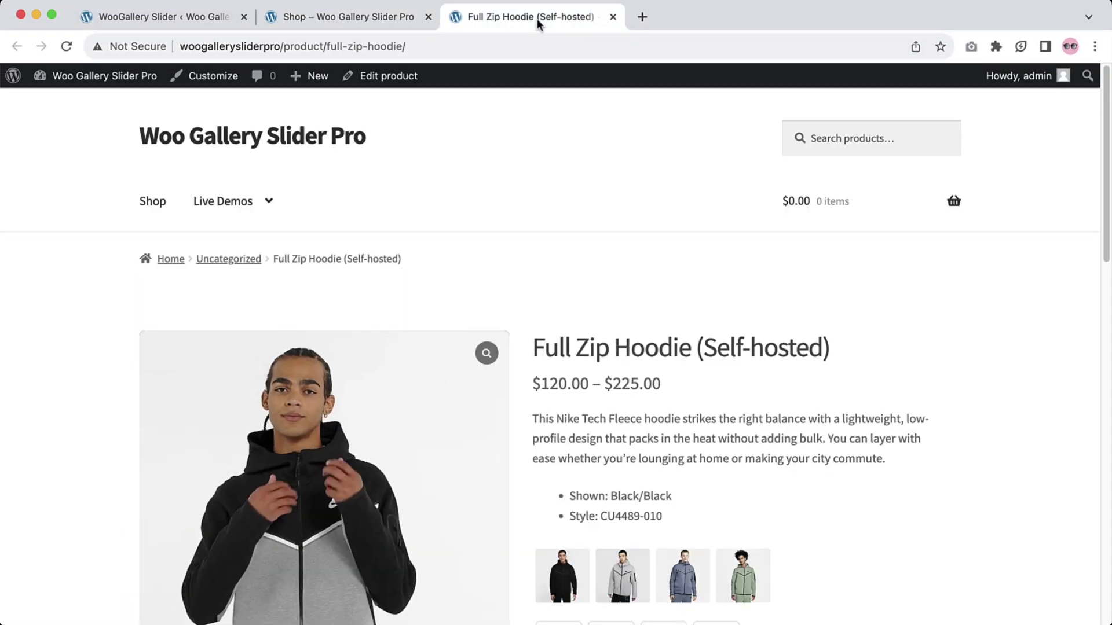
scroll(573, 243, "down", 5)
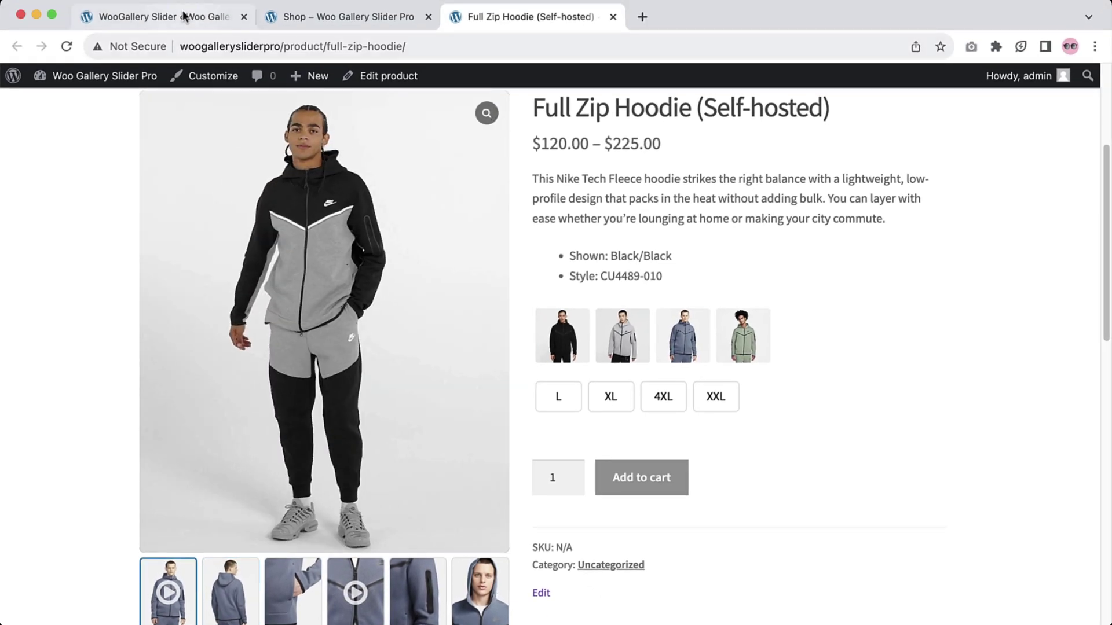
- Switch the gallery layout to Horizontal Top, save, and reload the hoodie page to check it
left_click(186, 12)
left_click(531, 313)
left_click(888, 144)
left_click(470, 16)
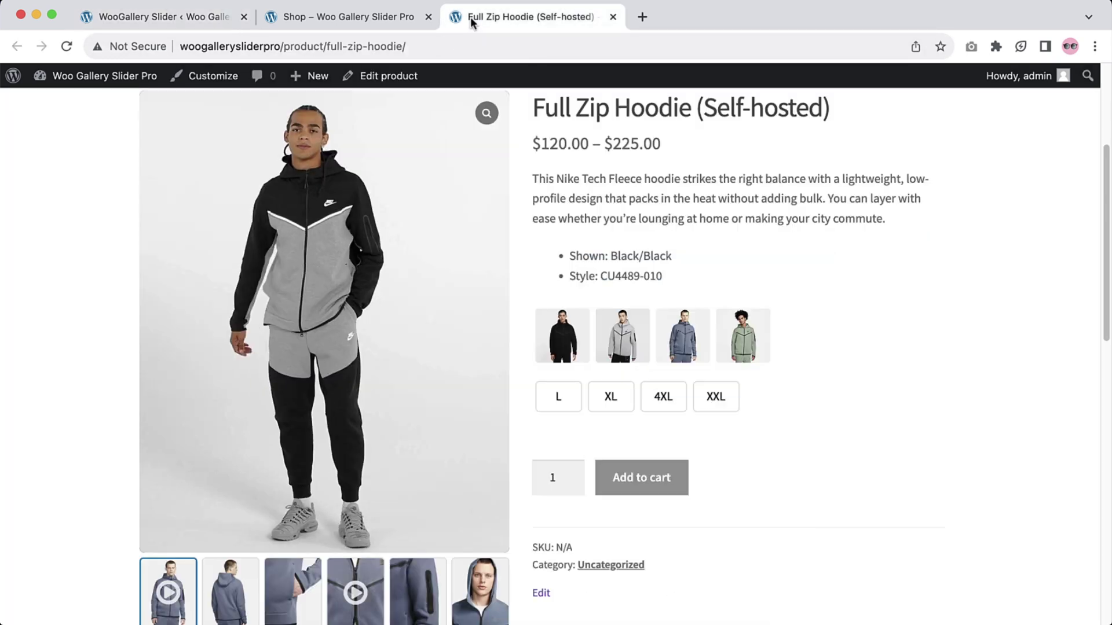
left_click(67, 46)
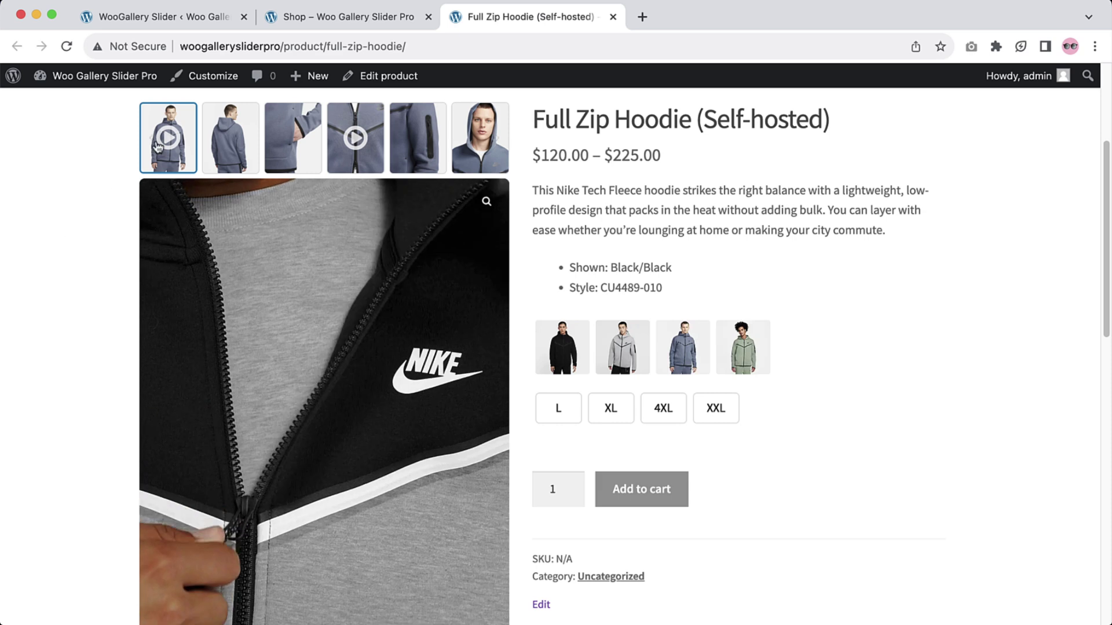
left_click(191, 21)
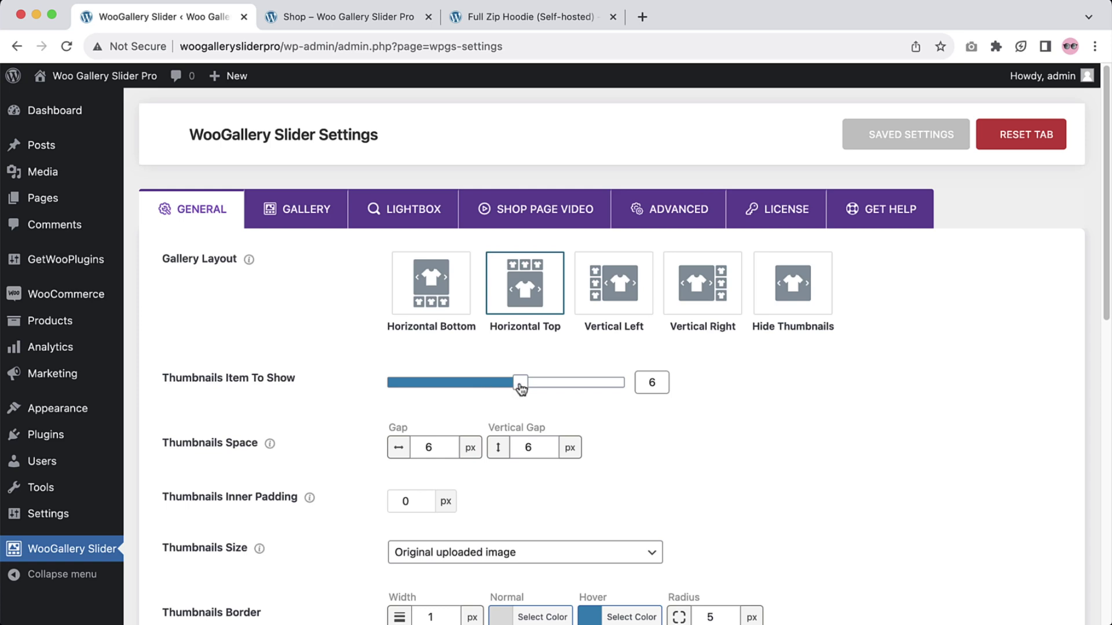
- Save the Vertical Left layout and preview it on the hoodie product page
mouse_move(520, 388)
left_mouse_down()
mouse_move(608, 385)
mouse_move(526, 386)
left_mouse_up()
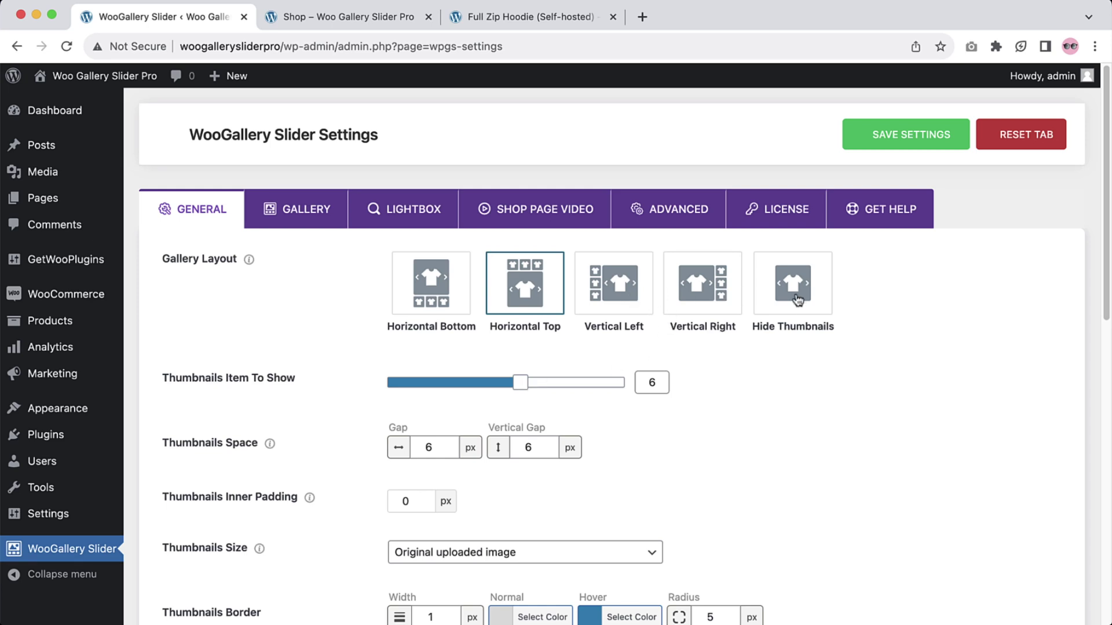
left_click(639, 308)
left_click(912, 137)
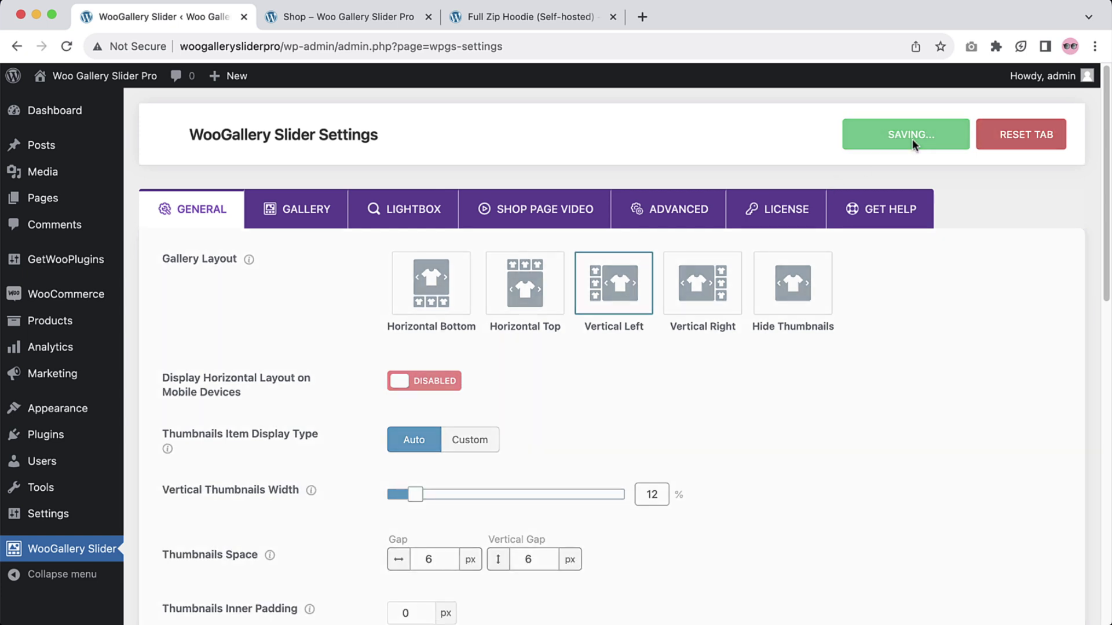
left_click(521, 16)
left_click(66, 46)
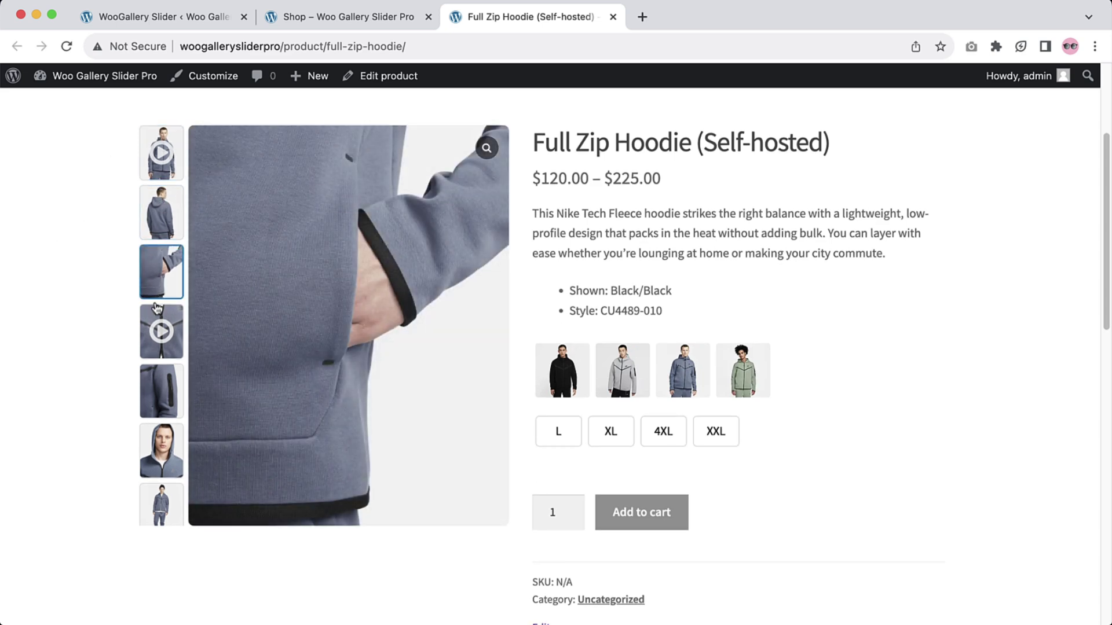
- Save the Vertical Right layout and preview thumbnails on the right of the hoodie gallery
left_click(145, 24)
left_click(695, 301)
left_click(907, 136)
left_click(504, 17)
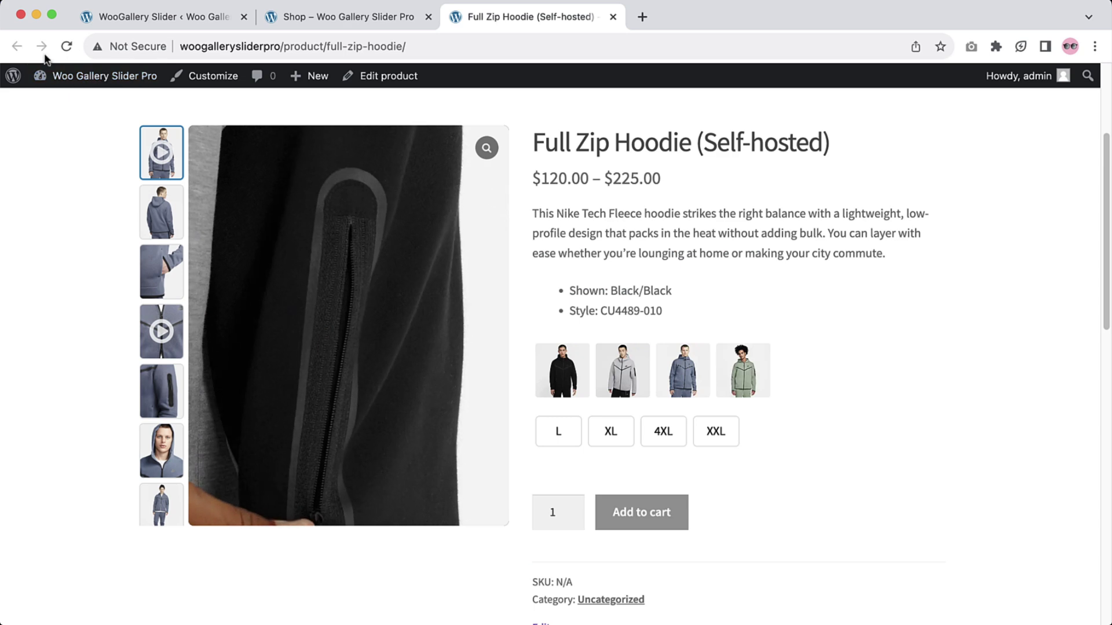
left_click(67, 46)
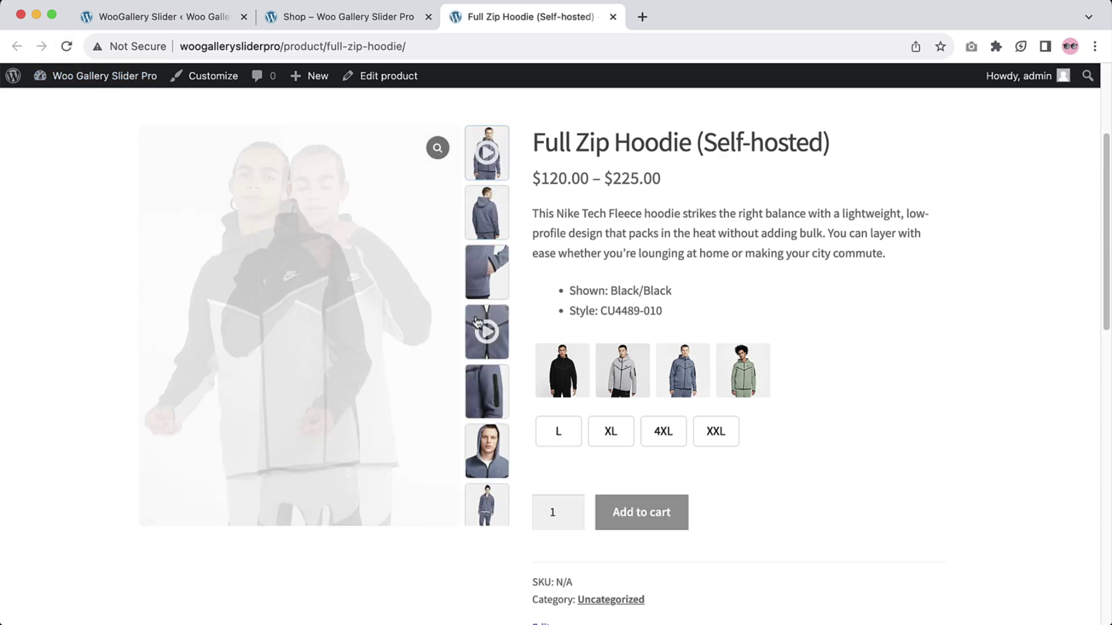
- Save the Hide Thumbnails layout and reload the hoodie page to see only the main image
left_click(159, 26)
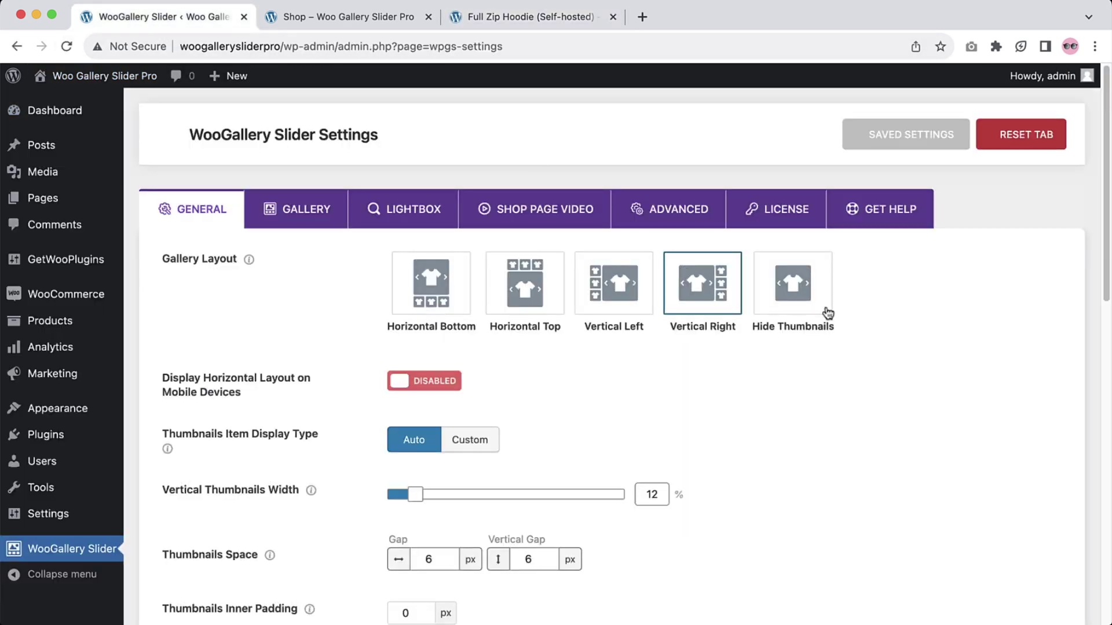
left_click(802, 298)
left_click(888, 141)
left_click(509, 17)
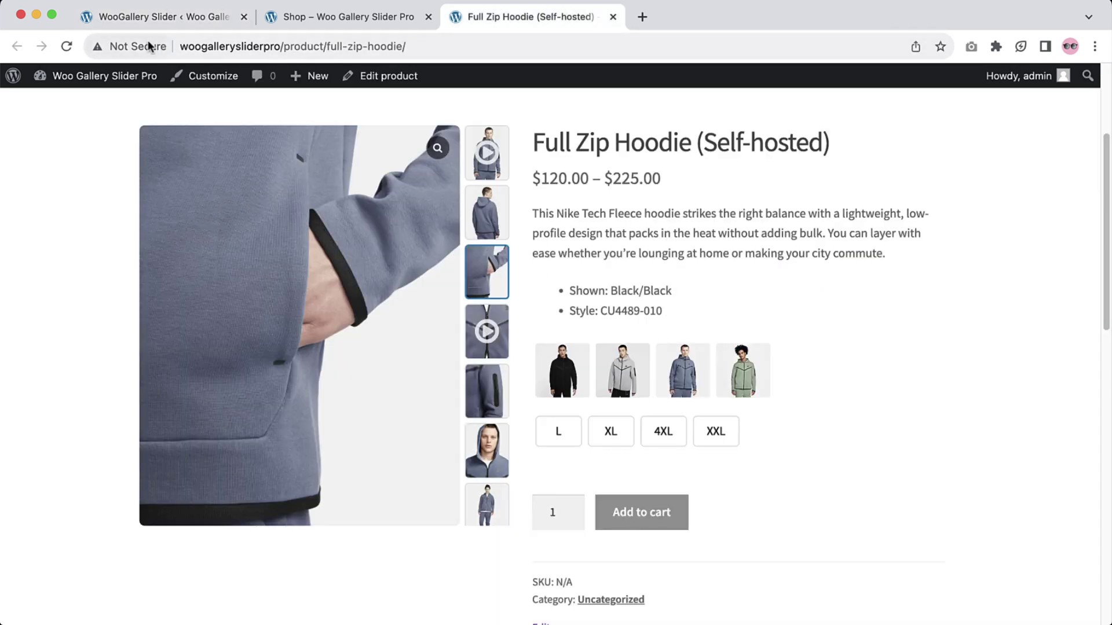
left_click(67, 46)
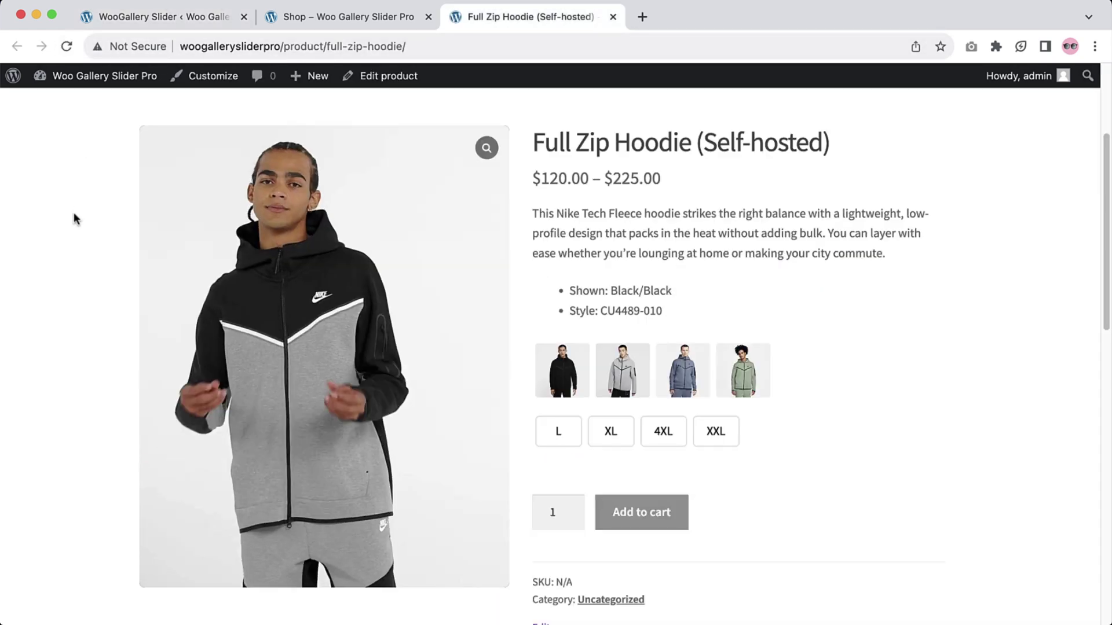
left_click(205, 16)
- Reselect Vertical Left and try Custom display with 8 thumbnails before reverting to Auto
left_click(602, 302)
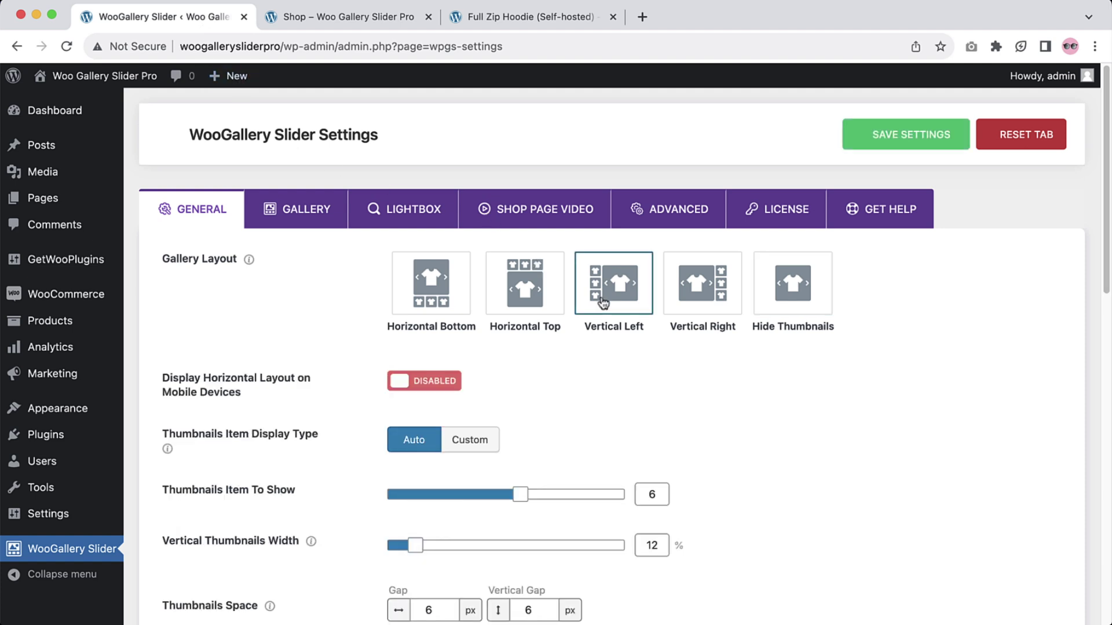
scroll(602, 450, "down", 1)
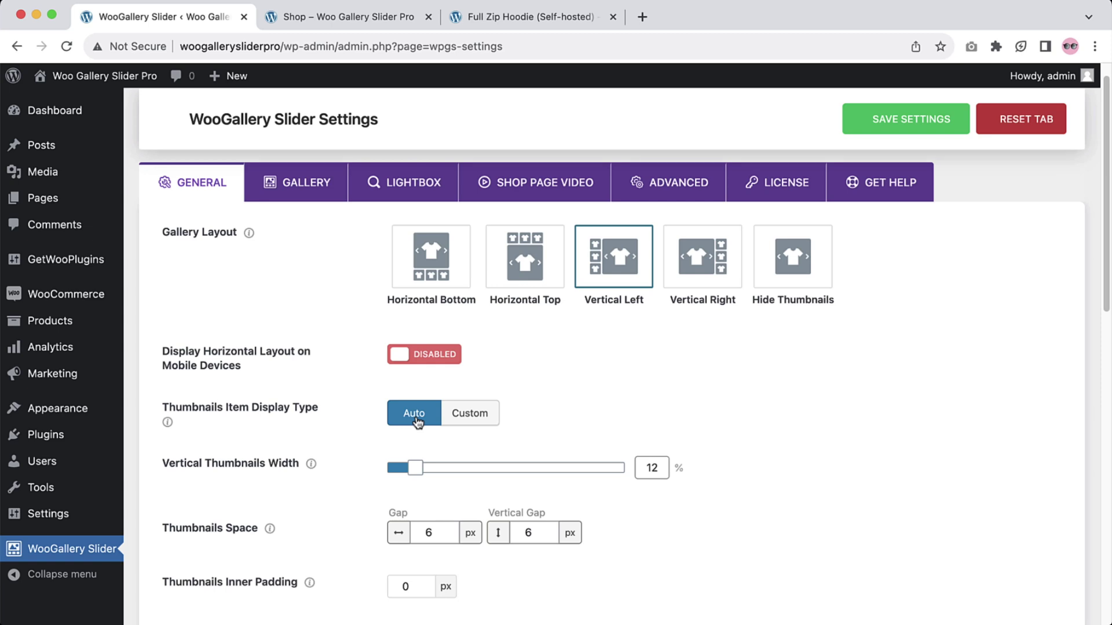
left_click(481, 417)
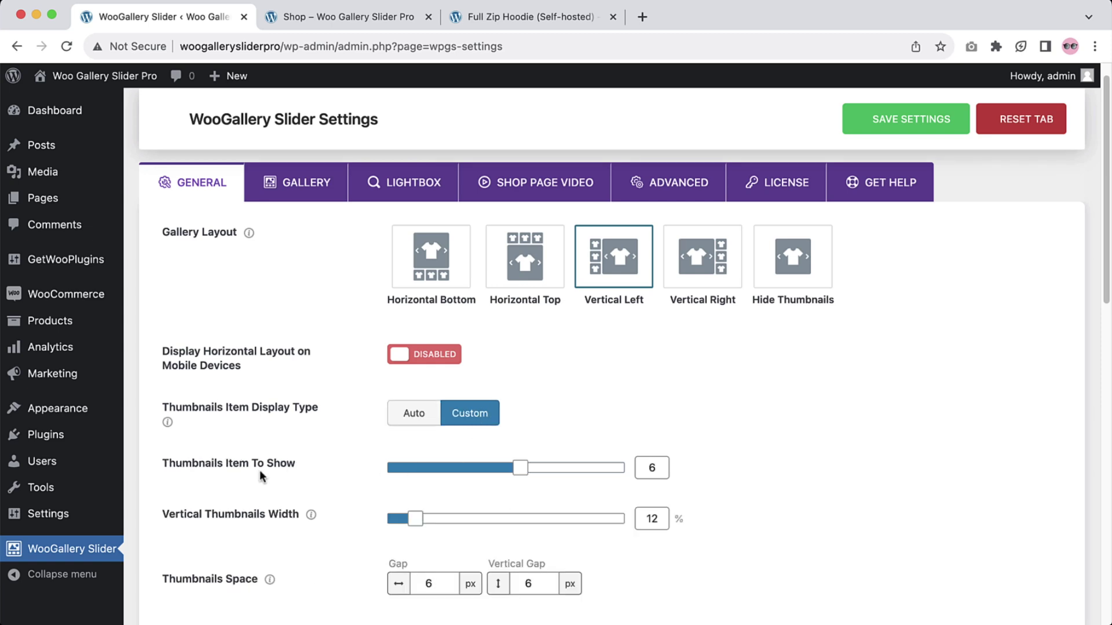
left_click_drag(520, 469, 574, 472)
left_click(419, 405)
scroll(422, 410, "down", 5)
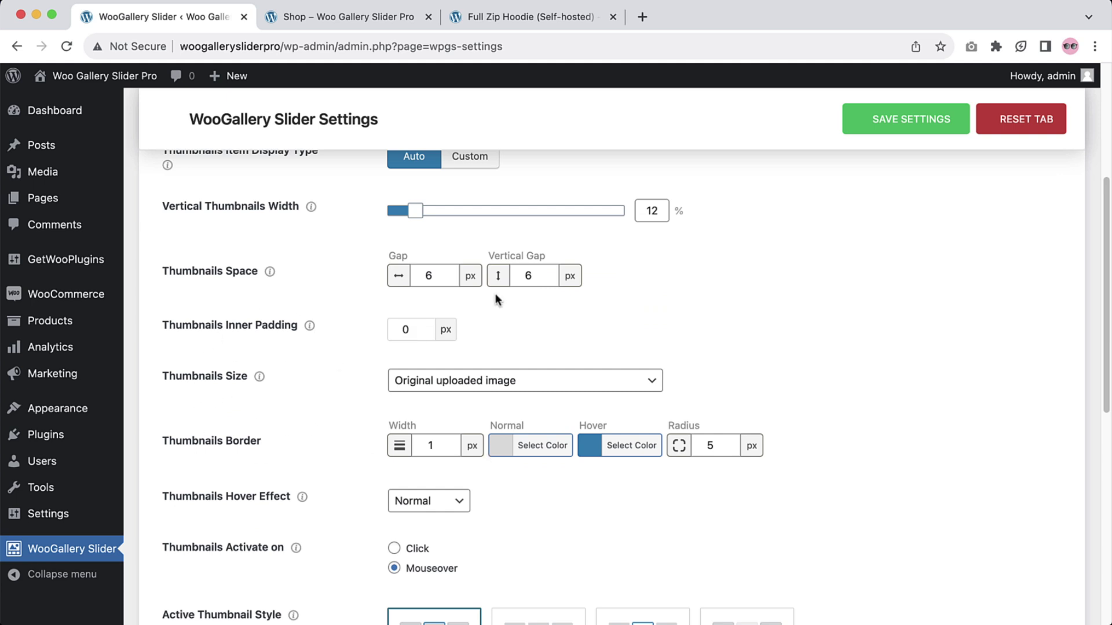
scroll(495, 293, "down", 4)
- Set the Thumbnails Hover Effect to Zoom In and save the settings
left_click(396, 280)
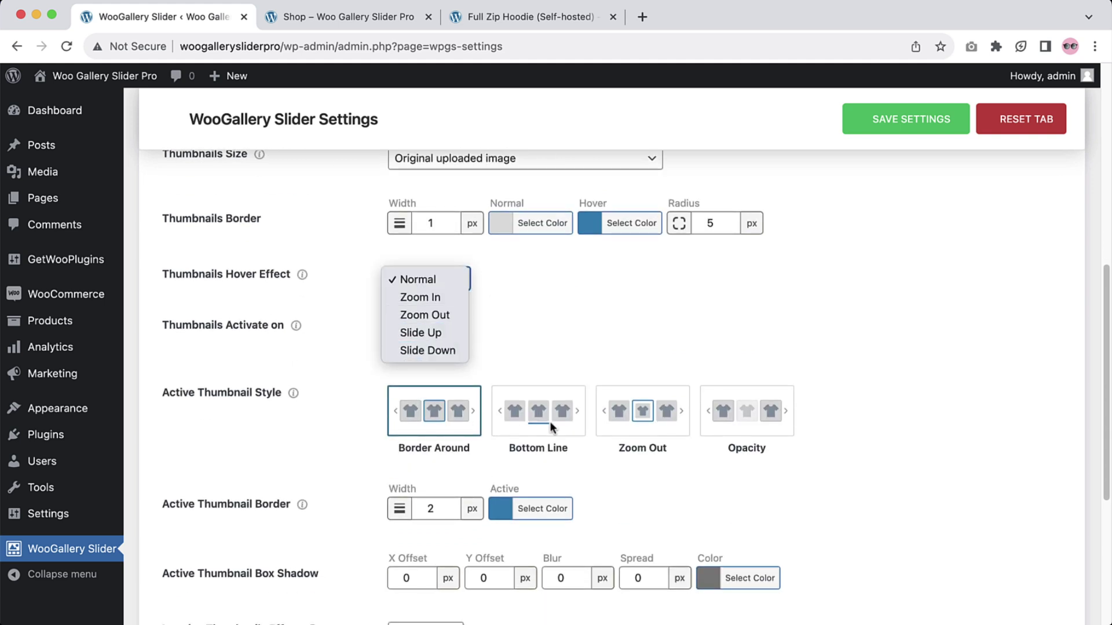
left_click(711, 335)
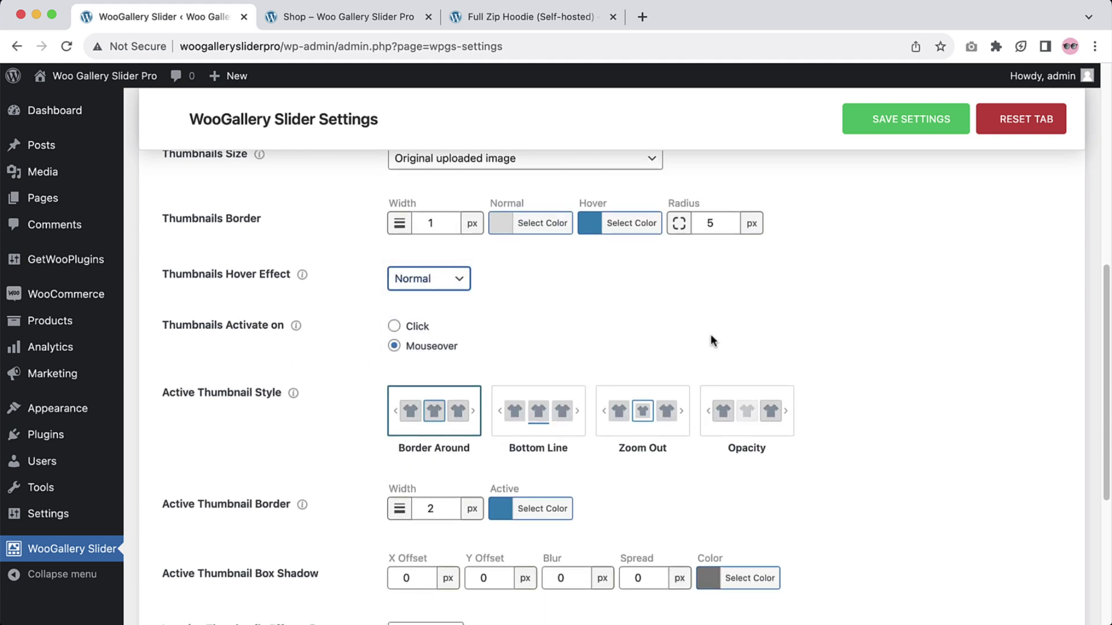
left_click(429, 277)
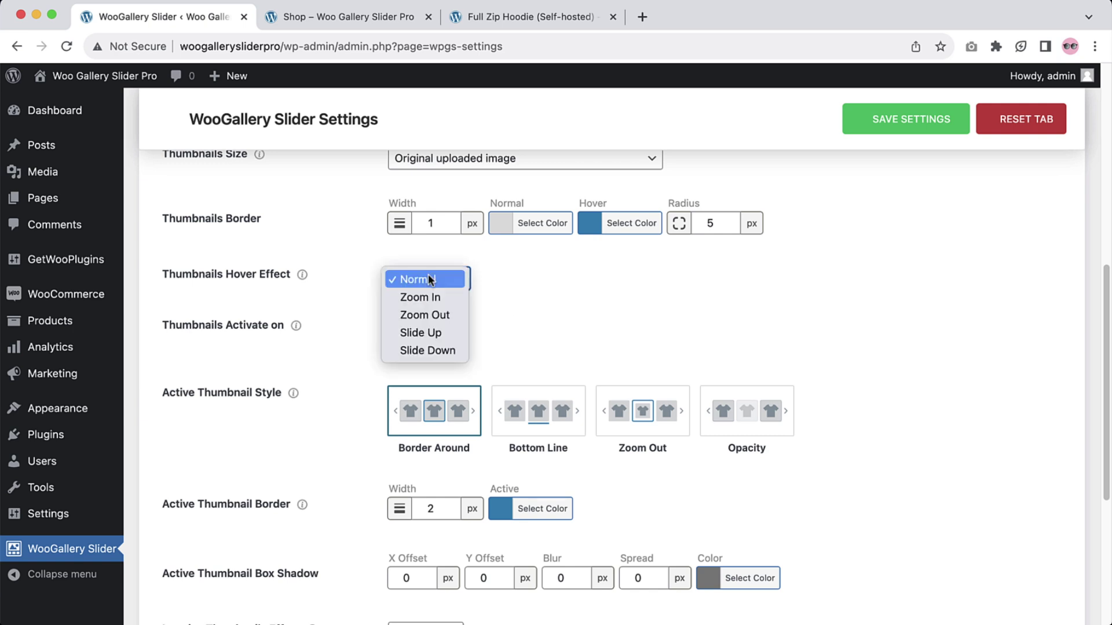
left_click(693, 252)
left_click(922, 117)
left_click(530, 16)
- Reload the hoodie page and click through the back view and hand-in-pocket thumbnails
left_click(65, 46)
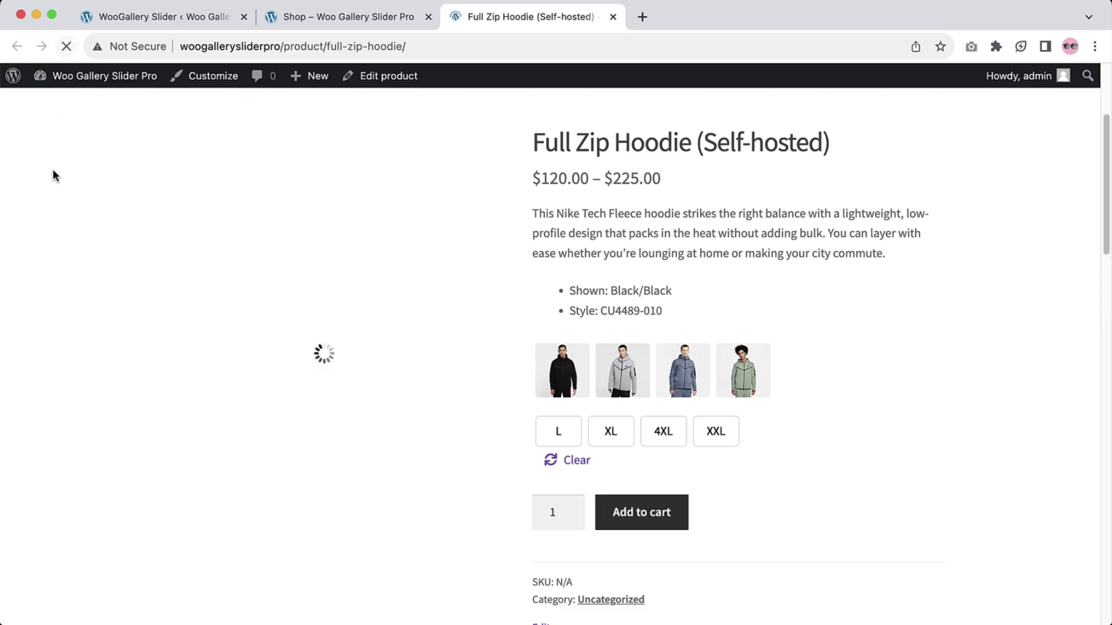
left_click(157, 226)
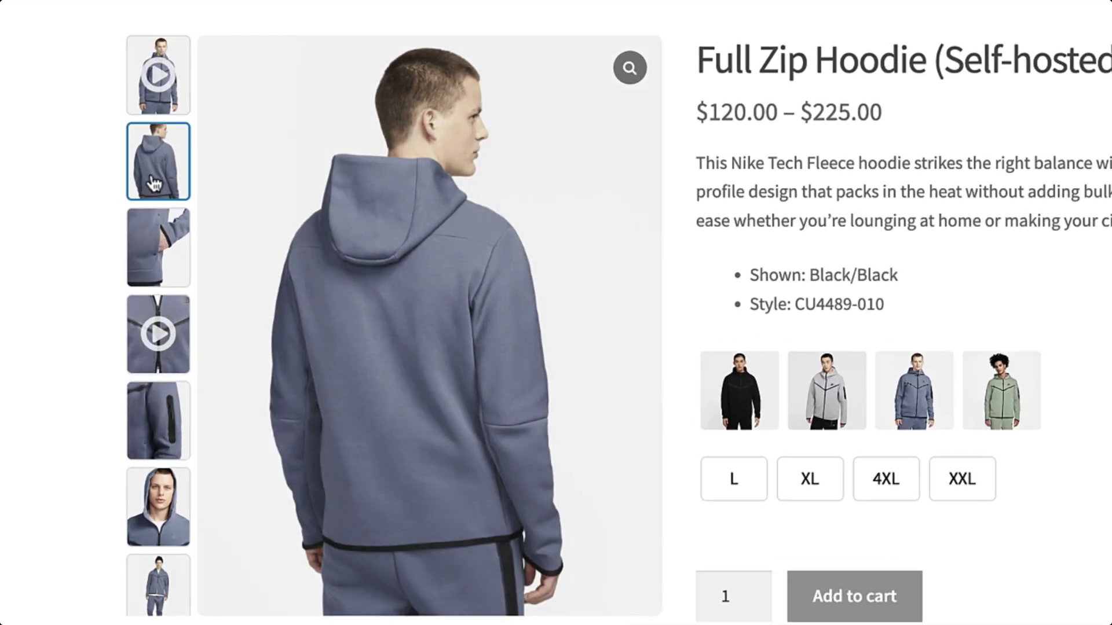
left_click(155, 223)
left_click(158, 175)
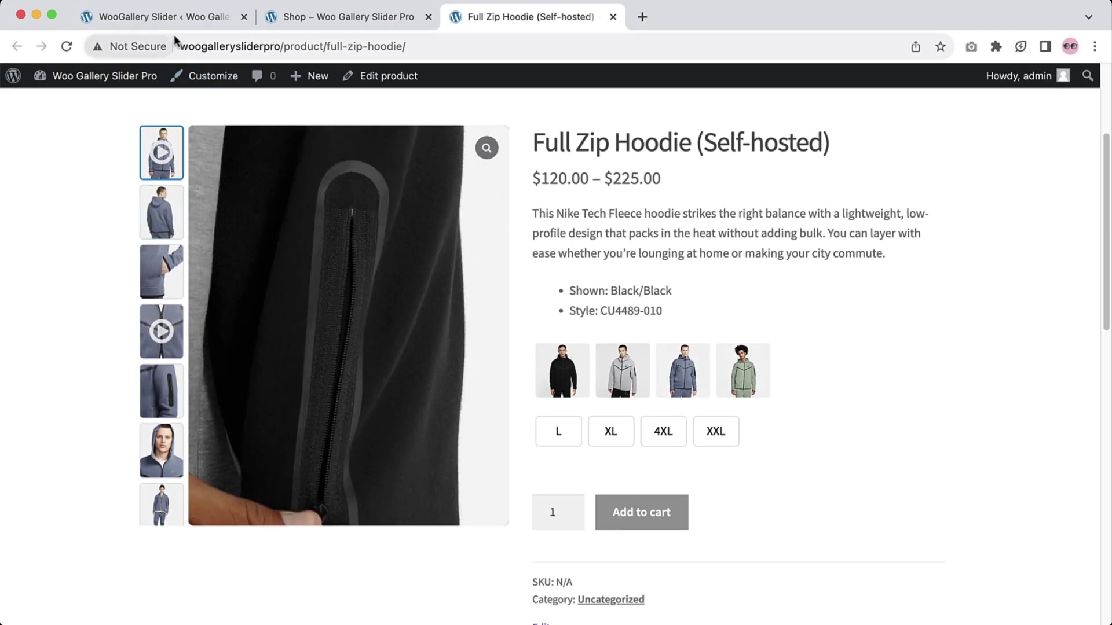
left_click(171, 18)
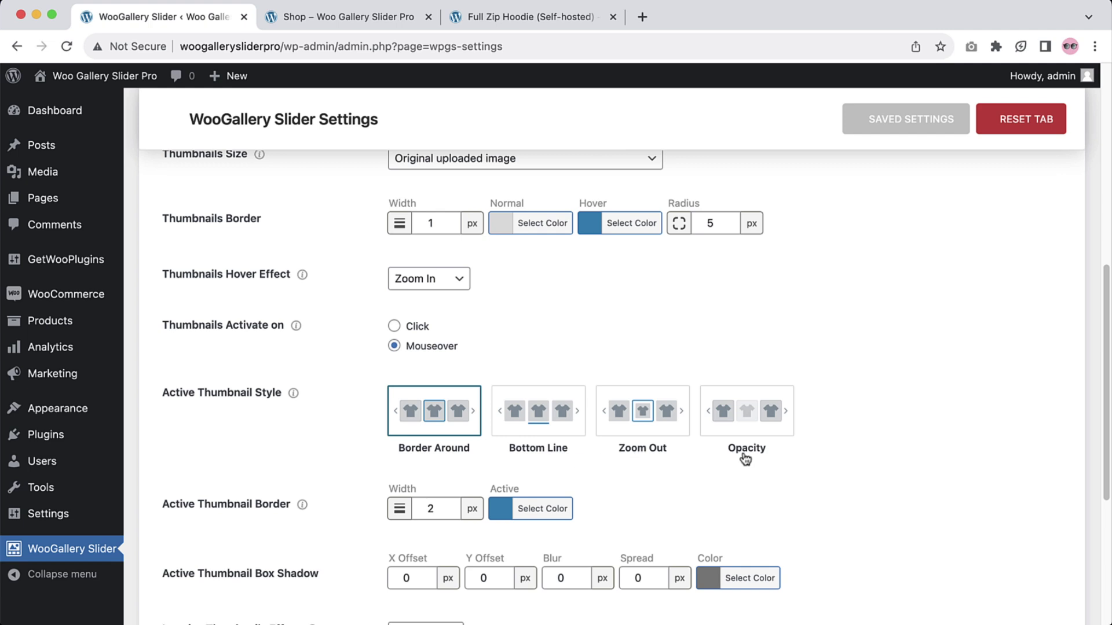
- Save the Bottom Line active thumbnail style and reload the hoodie product page
left_click(546, 412)
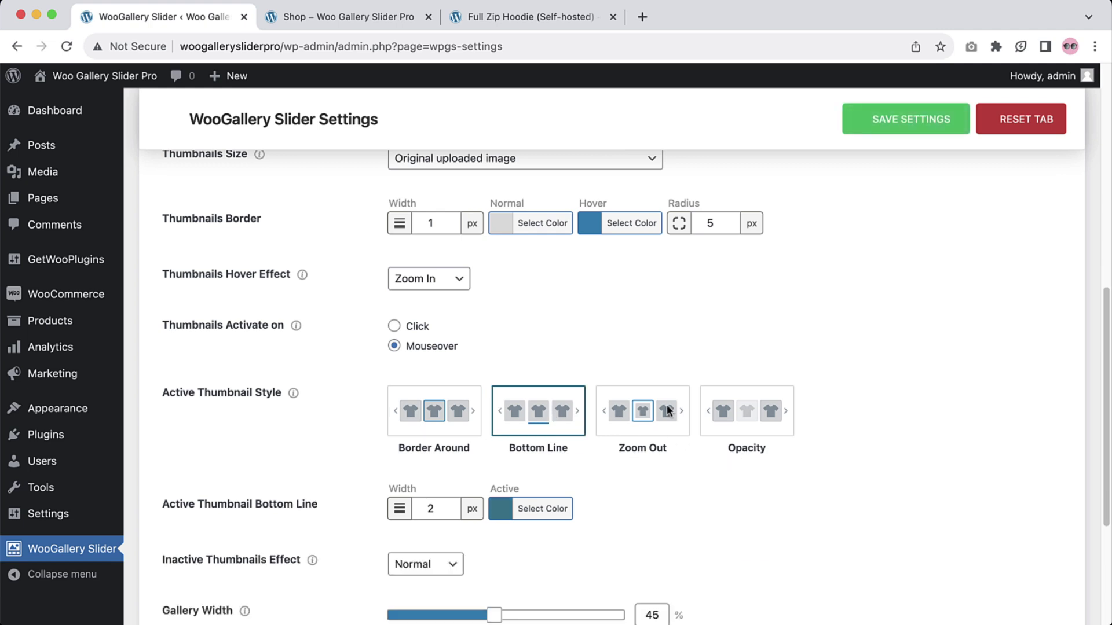
left_click(876, 134)
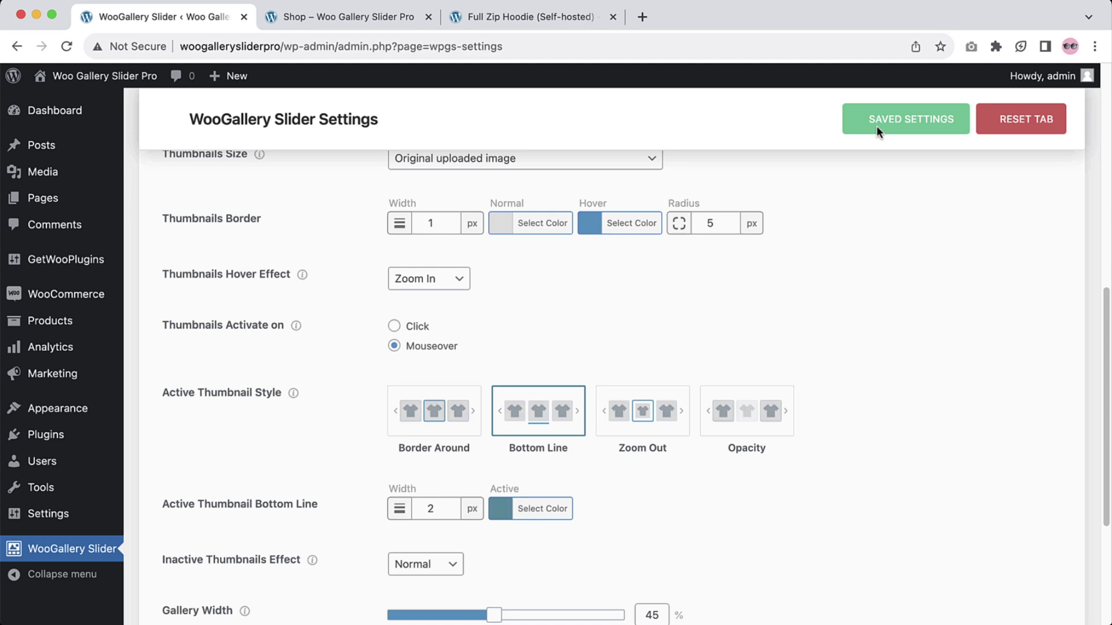
key("super+3")
left_click(66, 46)
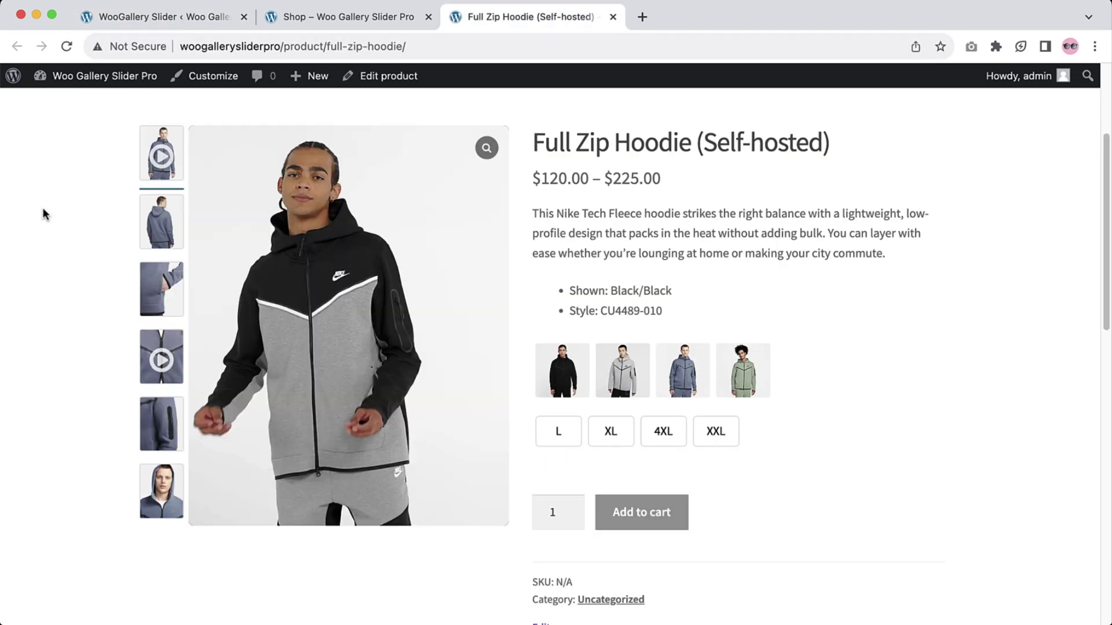
- Click through the pocket close-up, back view and video thumbnails to check the underline
left_click(162, 317)
left_click(171, 219)
left_click(177, 169)
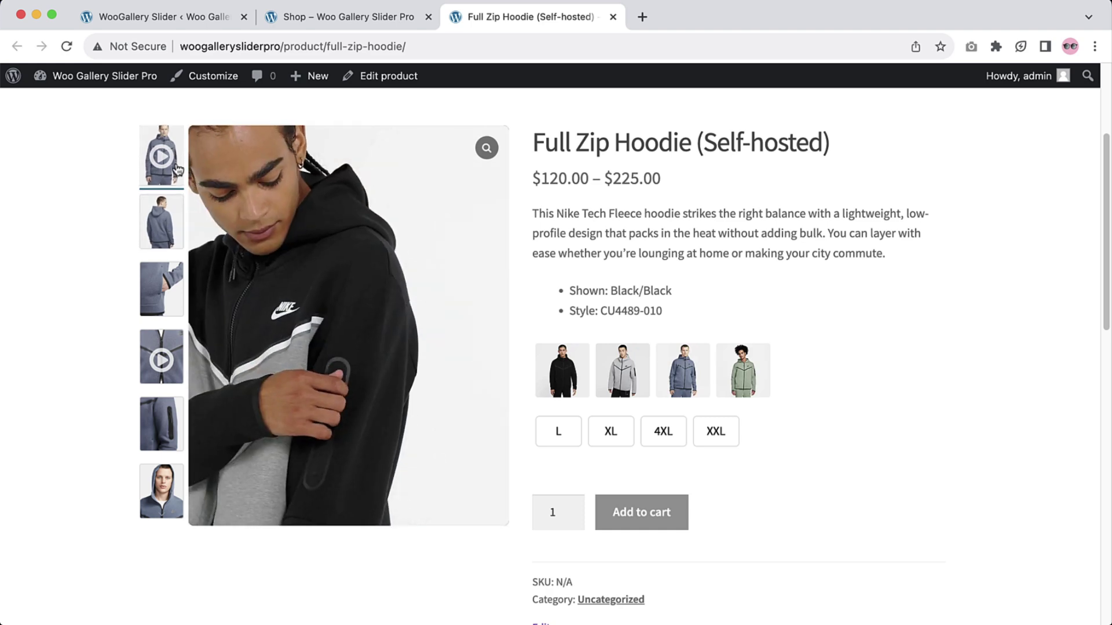
left_click(161, 221)
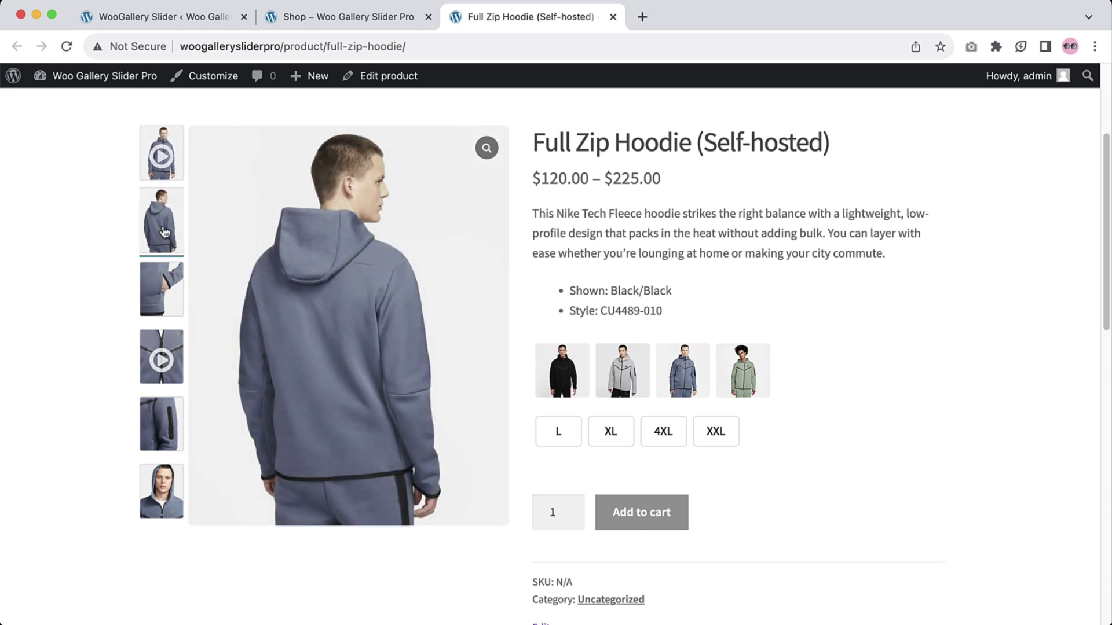
left_click(155, 273)
left_click(169, 17)
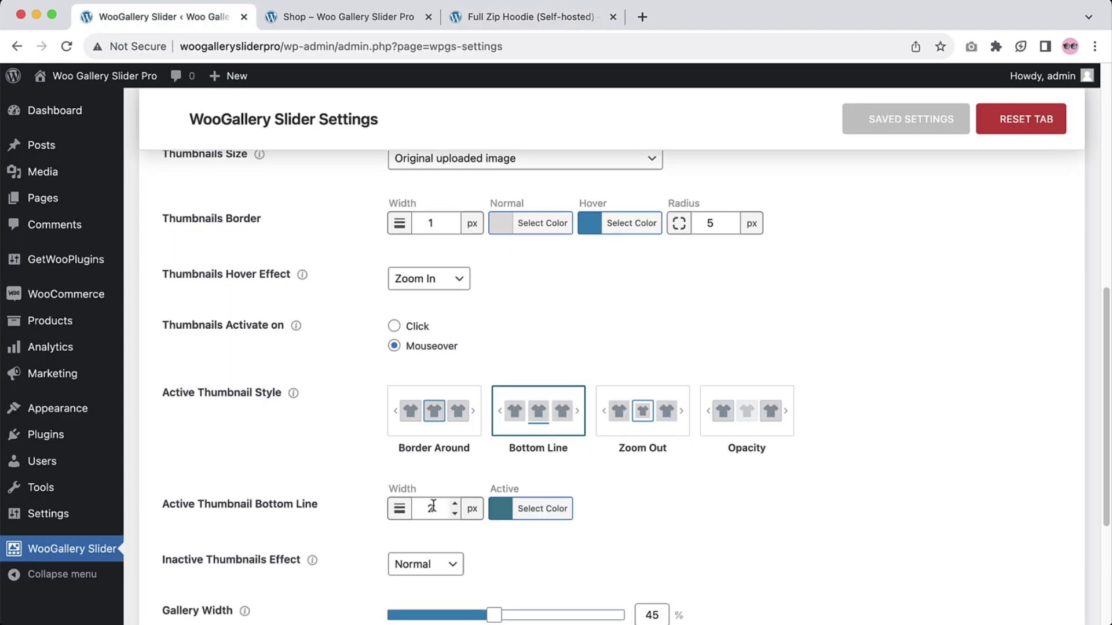
- Set Inactive Thumbnails Effect to Grayscale, save, and reload the hoodie page to preview
left_click(537, 513)
left_click(712, 493)
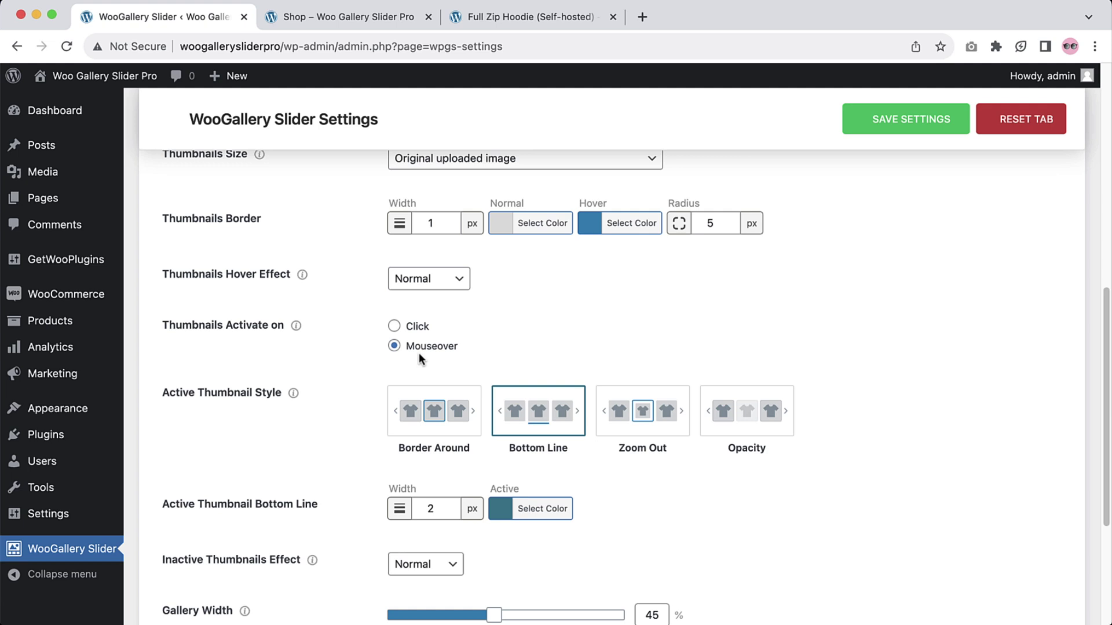
scroll(438, 485, "down", 5)
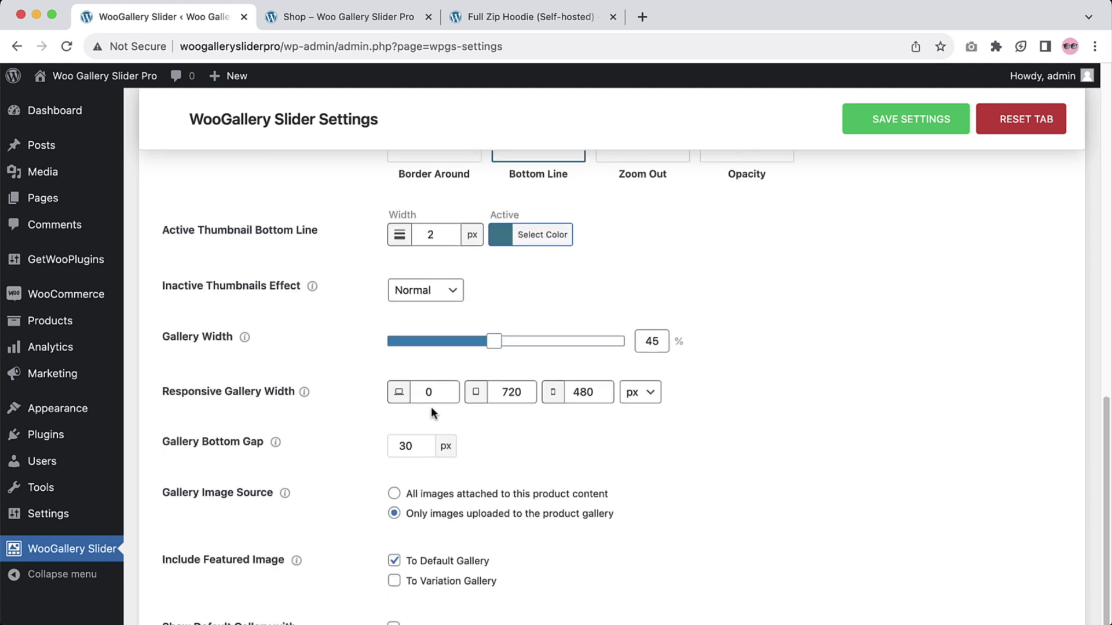
left_click(415, 289)
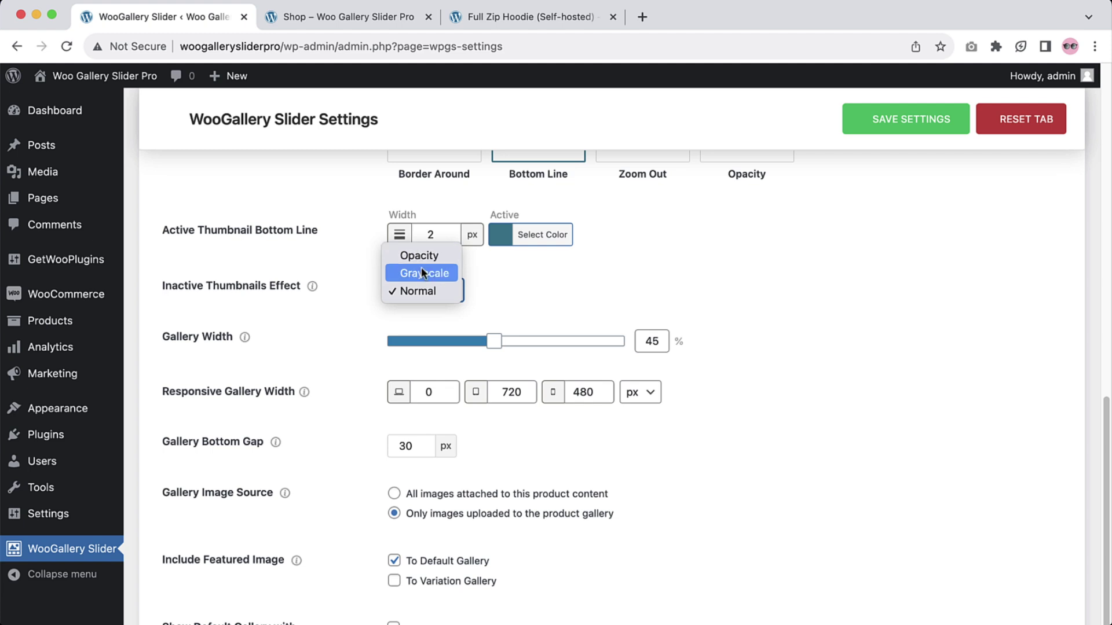
left_click(423, 272)
left_click(902, 117)
left_click(521, 17)
left_click(67, 47)
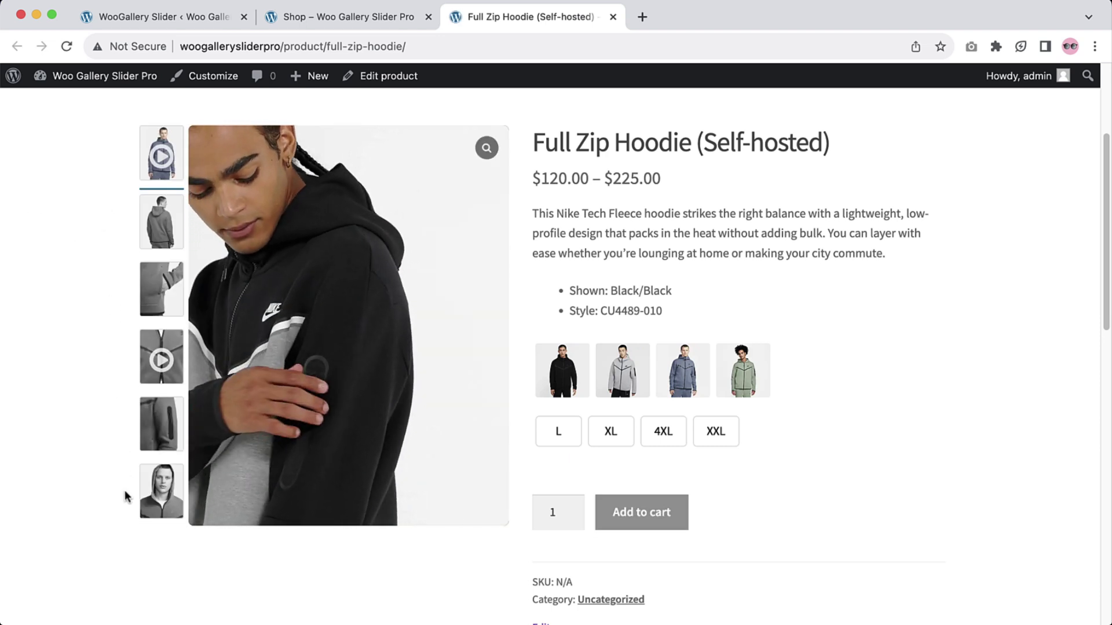
- Adjust the Grayscale Level to 1 and compare the result on the product page
left_click(173, 17)
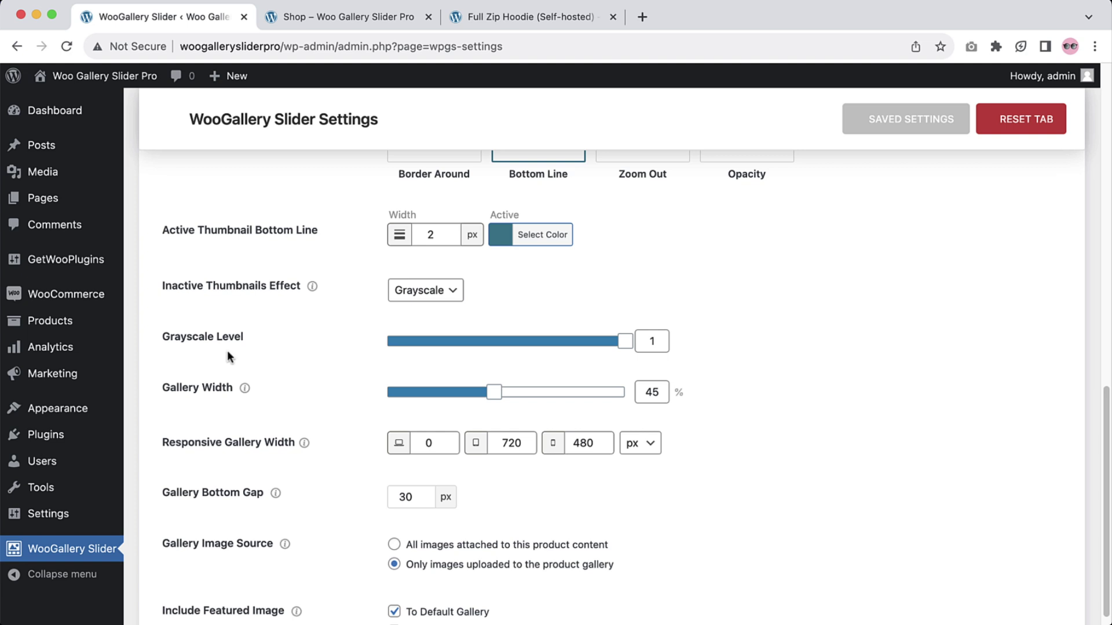
mouse_move(622, 351)
left_mouse_down()
mouse_move(546, 349)
mouse_move(624, 346)
left_mouse_up()
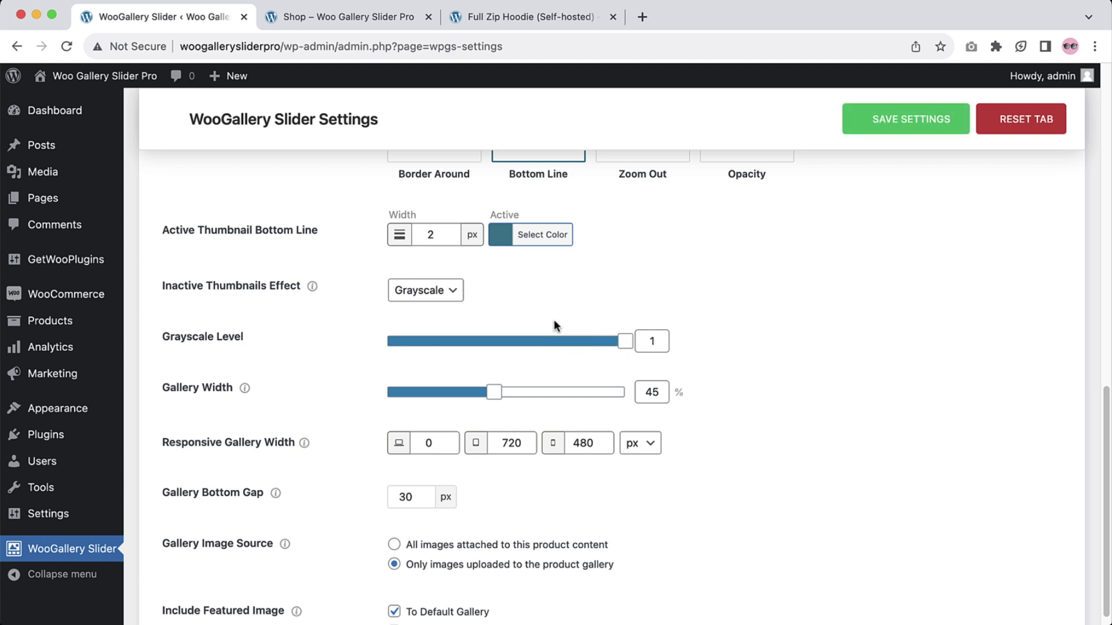
left_click_drag(163, 387, 226, 385)
left_click(485, 17)
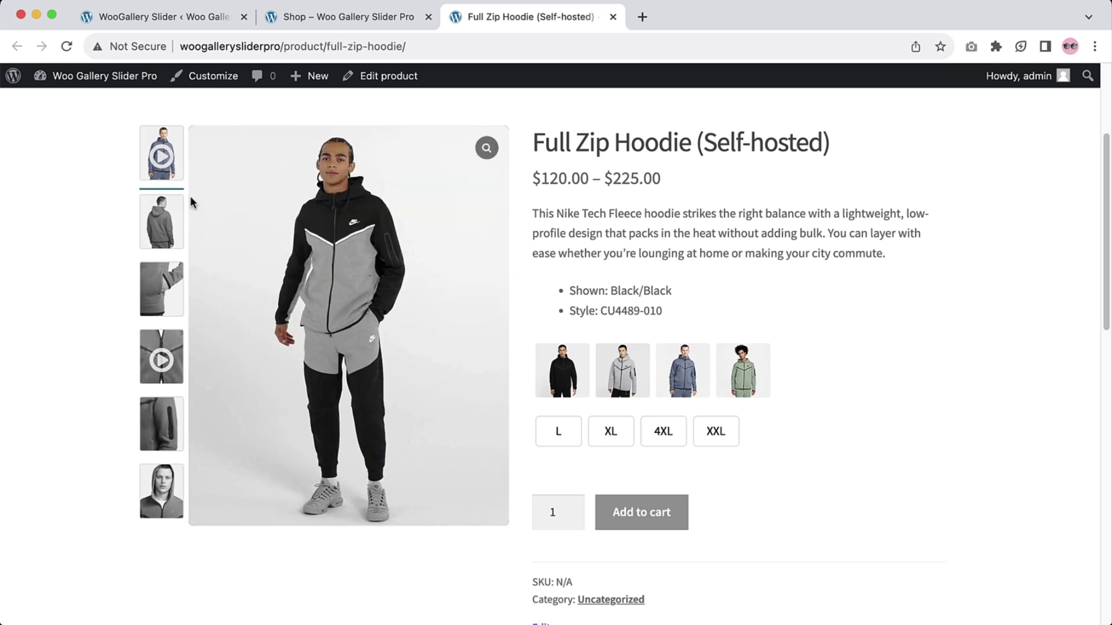
left_click(193, 17)
- Set Gallery Width to 60, save, and reload the hoodie page to see the wider gallery
double_click(648, 391)
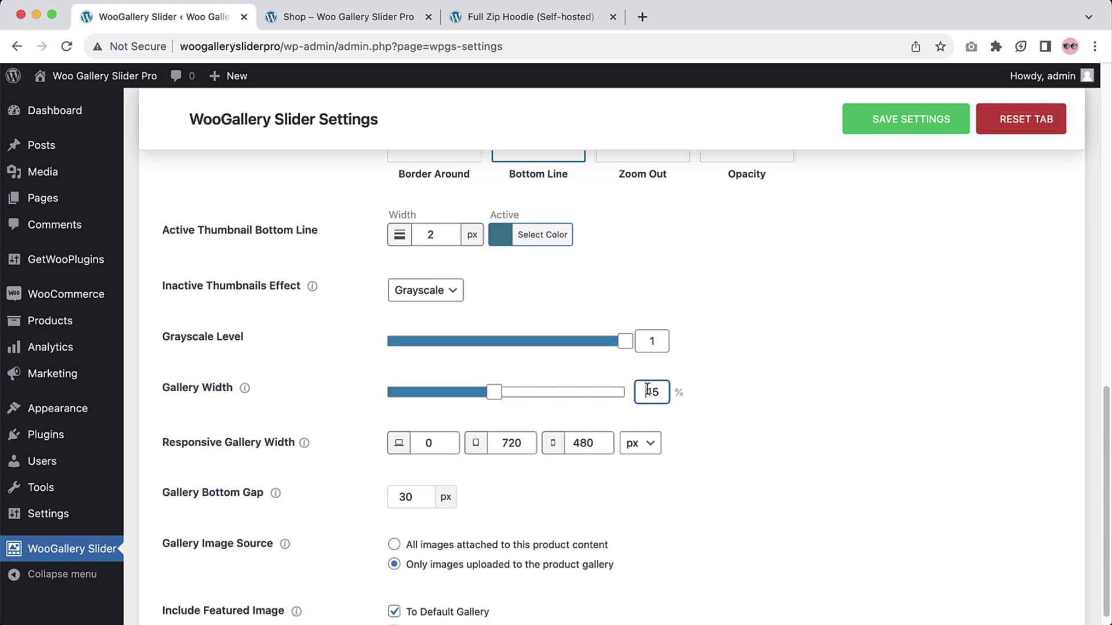
type("60")
left_click(909, 125)
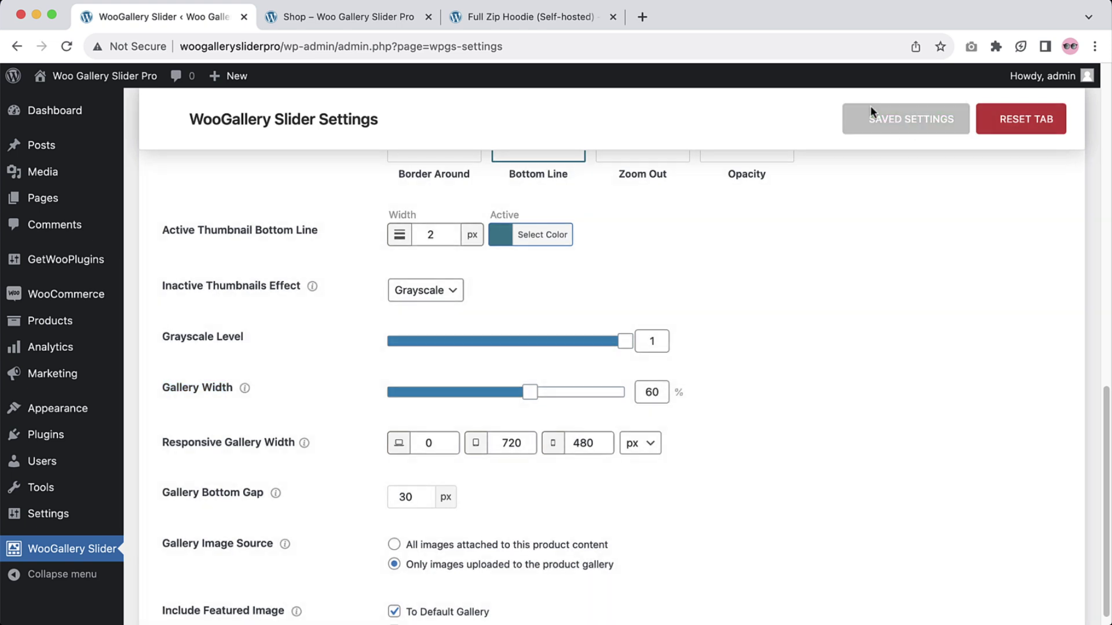
left_click(533, 16)
left_click(66, 46)
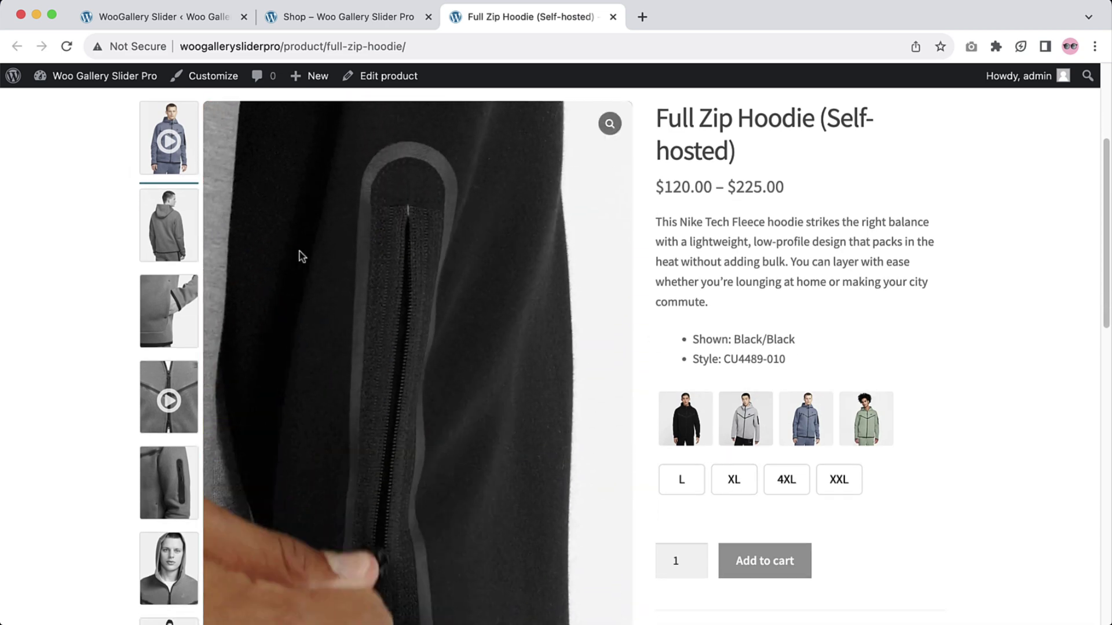
- Return to the settings and open the Gallery section's slider options
key("super+1")
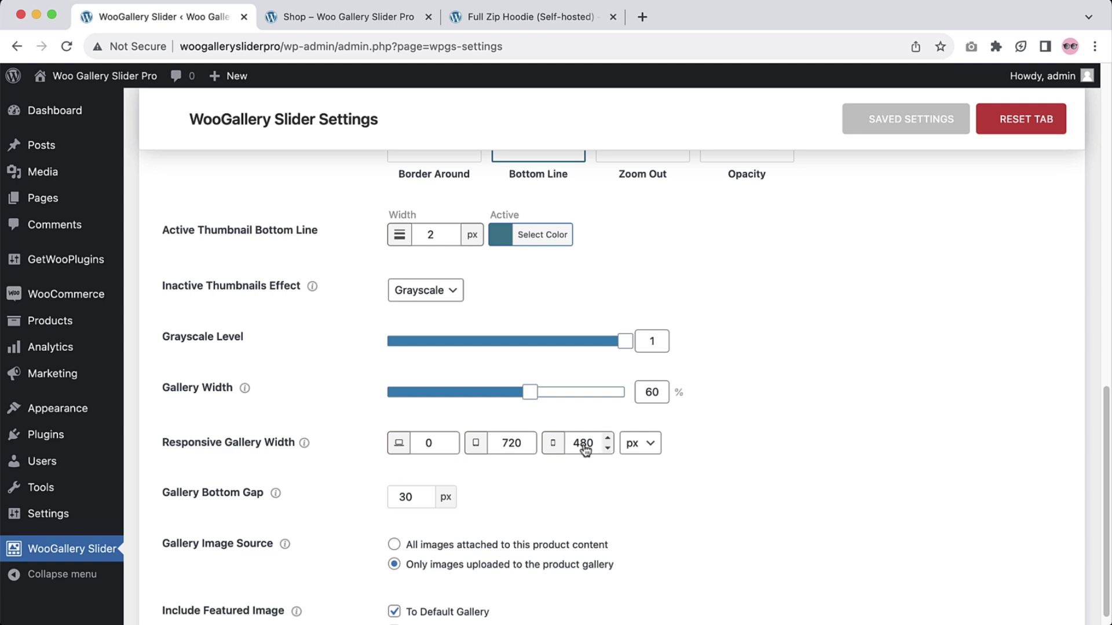
scroll(222, 384, "down", 2)
scroll(183, 461, "down", 1)
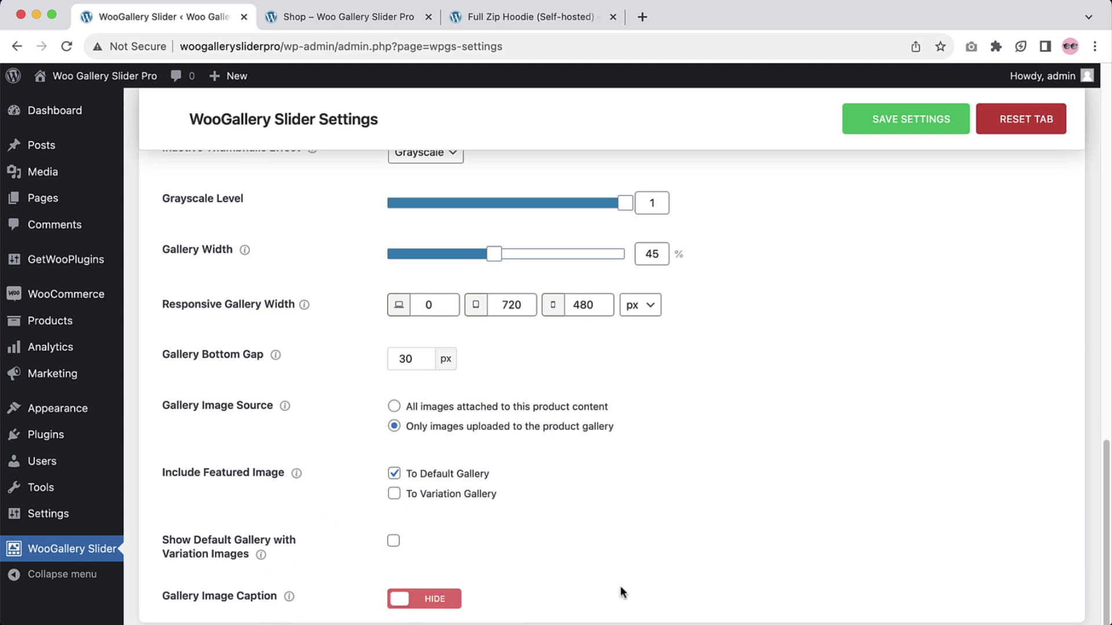
scroll(620, 588, "up", 15)
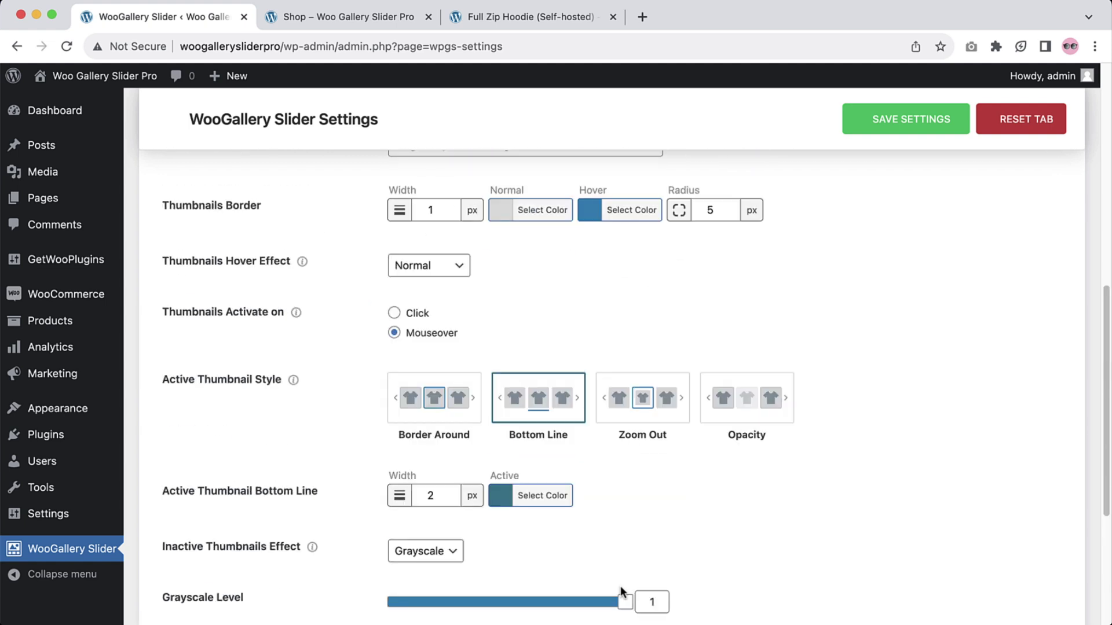
left_click(318, 218)
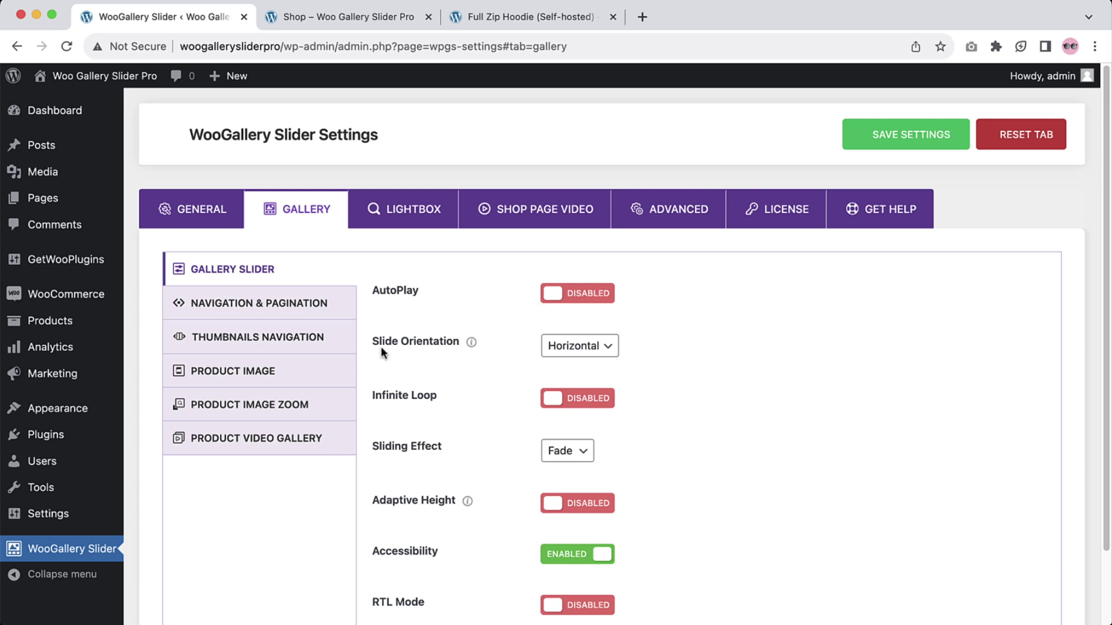
- Set Slide Orientation to Vertical and Sliding Effect to Slide, save, and reload the hoodie page
left_click(579, 346)
left_click(766, 366)
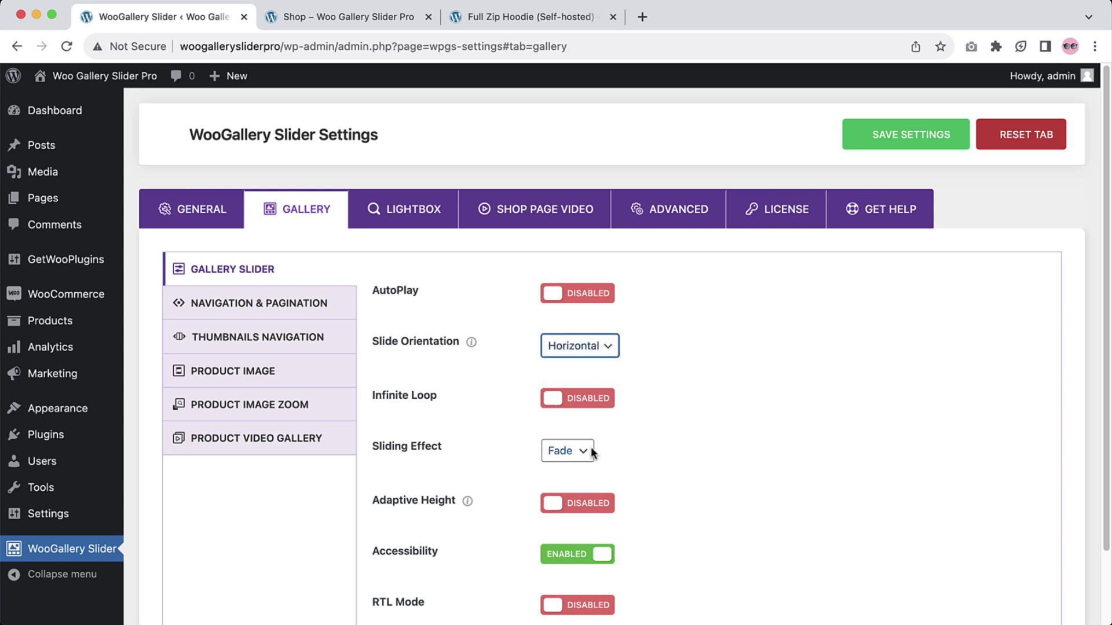
left_click(567, 451)
left_click(708, 446)
scroll(668, 489, "down", 3)
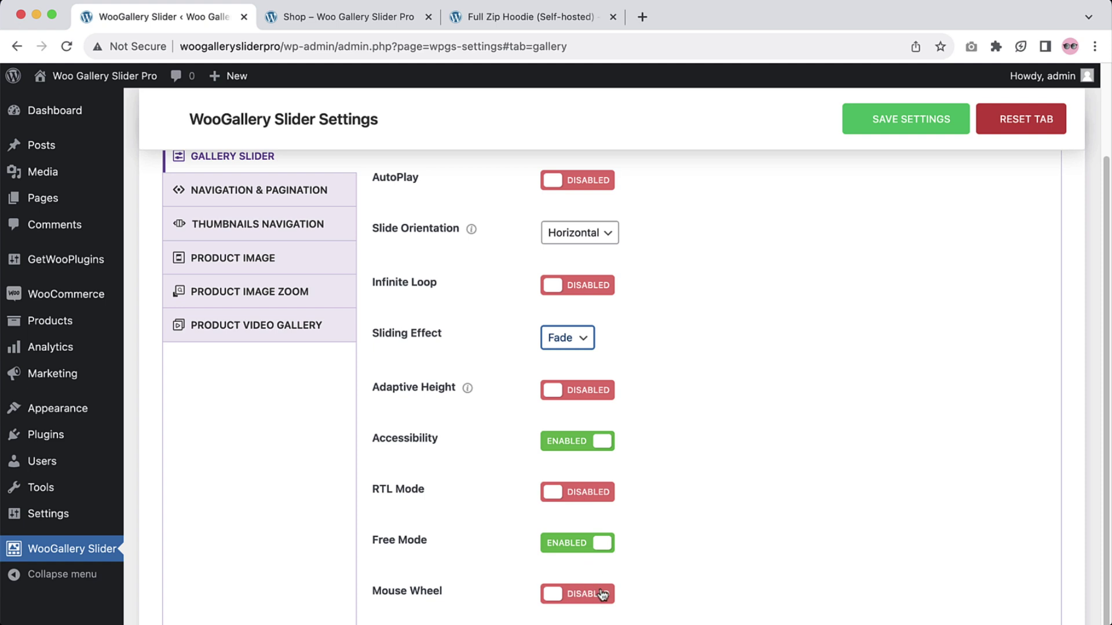
left_click(582, 237)
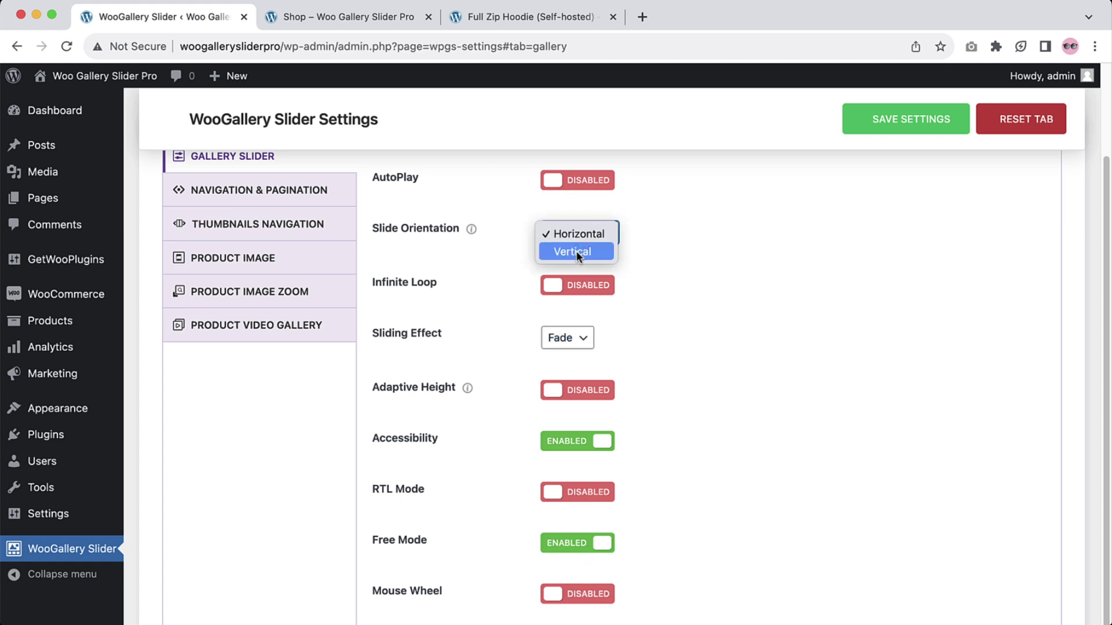
left_click(576, 251)
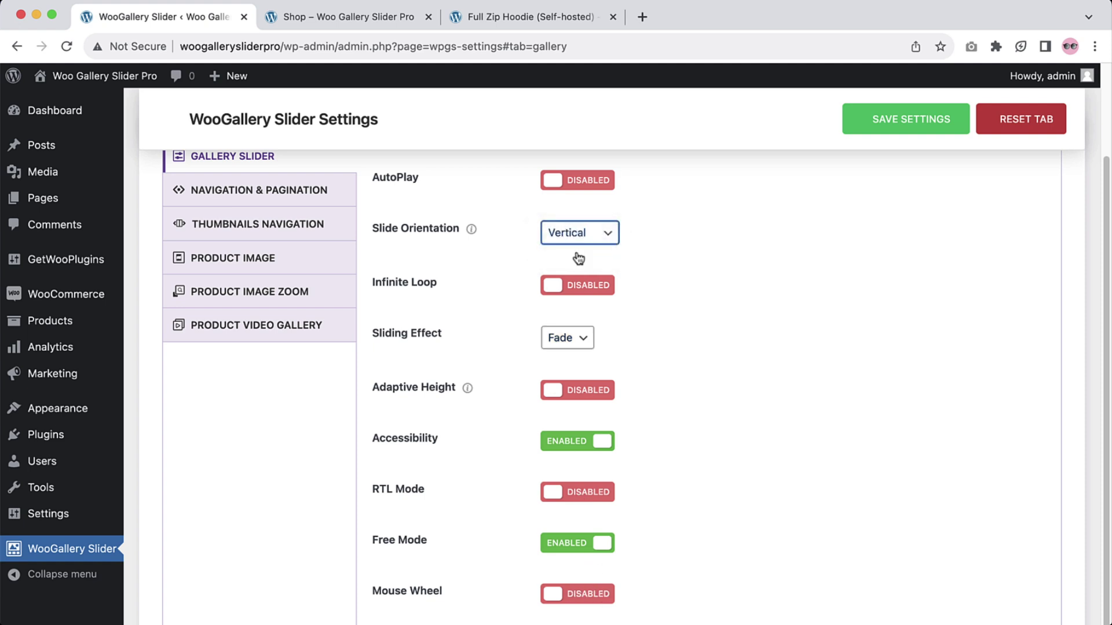
left_click(586, 339)
left_click(578, 321)
left_click(881, 125)
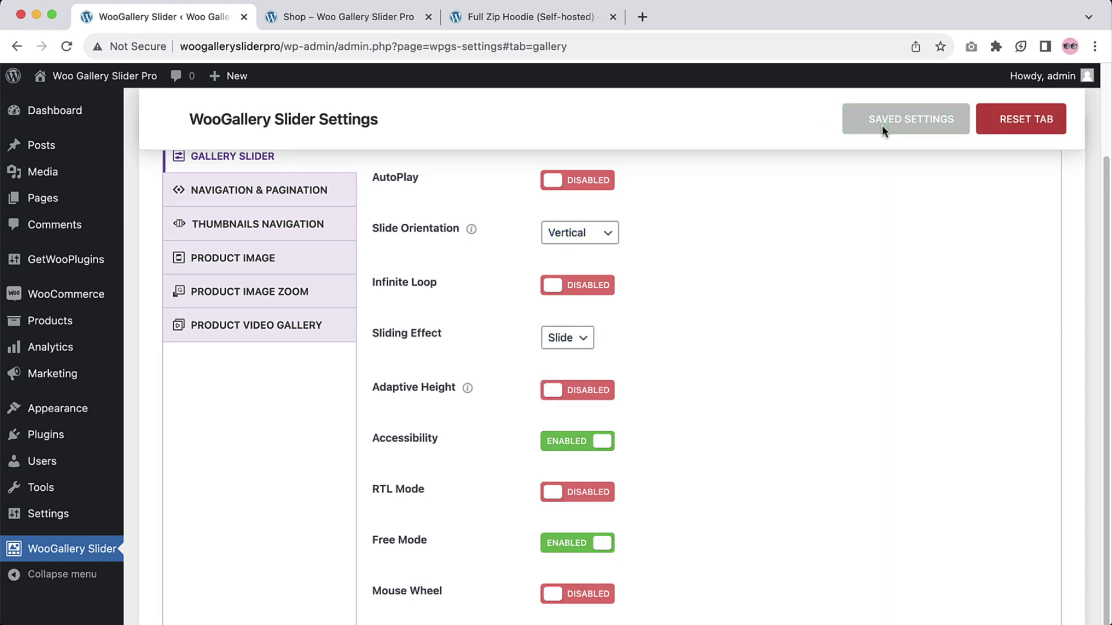
key("super+3")
left_click(68, 48)
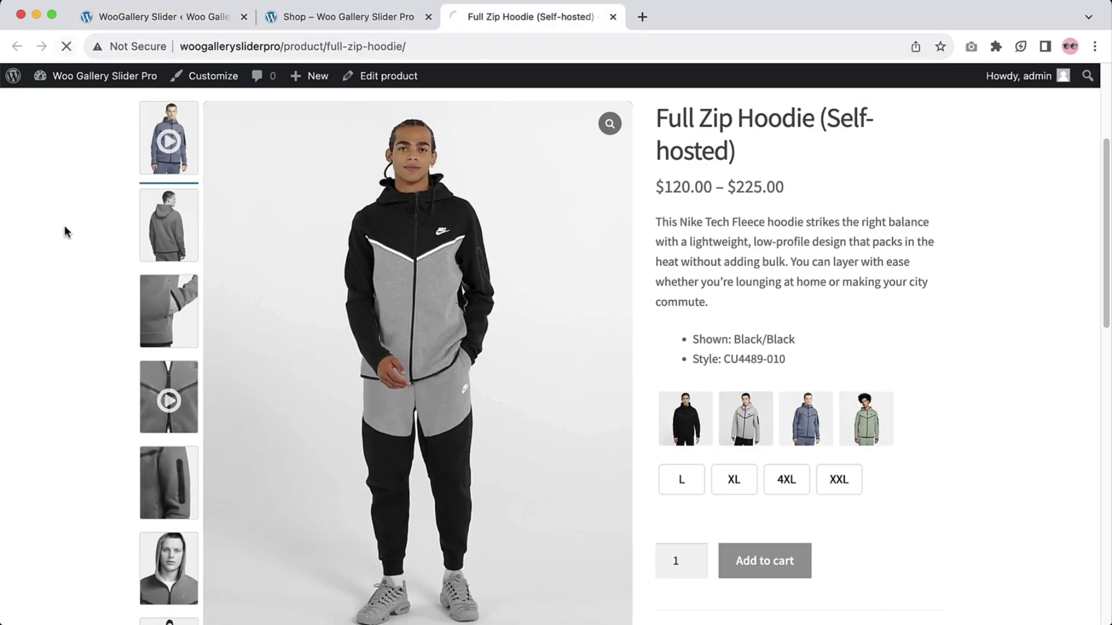
- Click through the back view, third image, video and pocket close-up in the vertical gallery
left_click(155, 198)
left_click(149, 284)
left_click(144, 327)
left_click(141, 392)
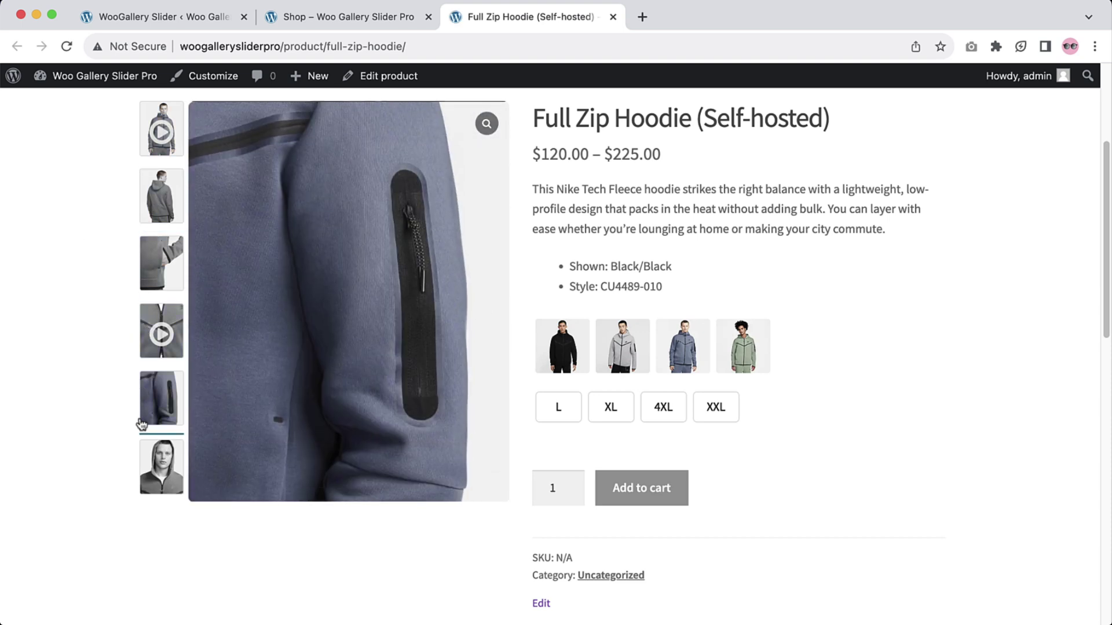
left_click(165, 197)
left_click(167, 15)
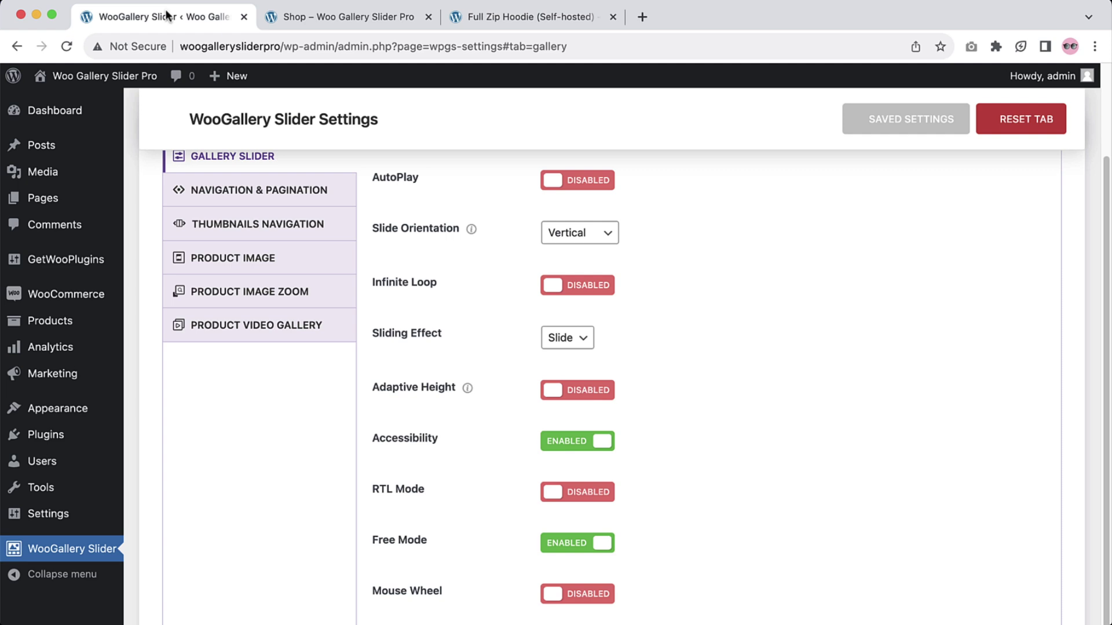
- Restore Horizontal orientation and the Fade effect, then go to Navigation & Pagination
left_click(593, 227)
left_click(592, 218)
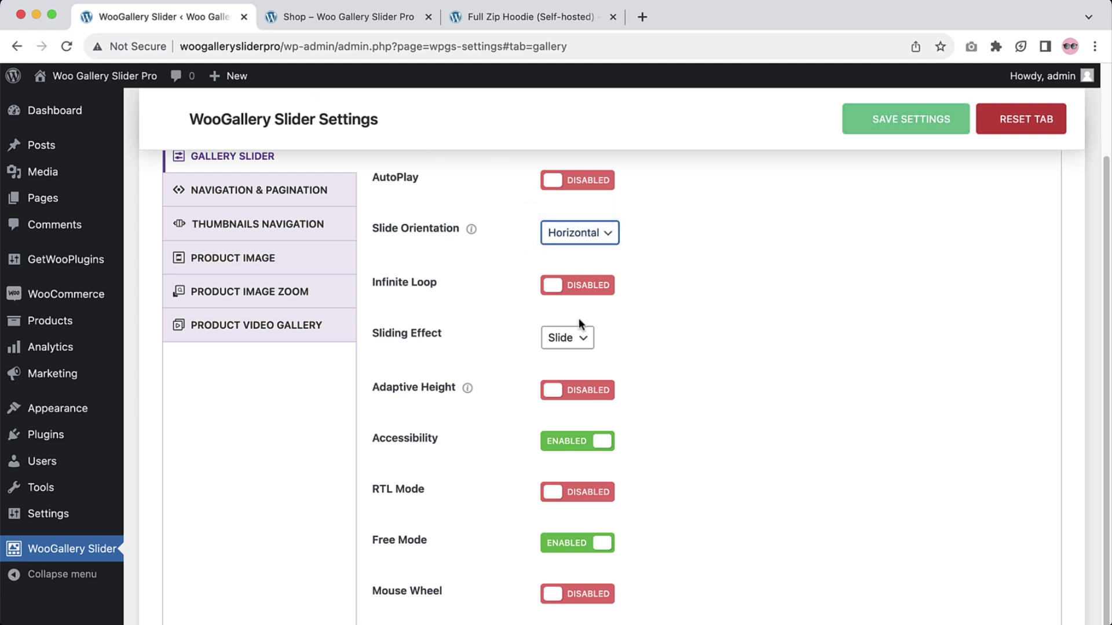
left_click(573, 339)
left_click(571, 360)
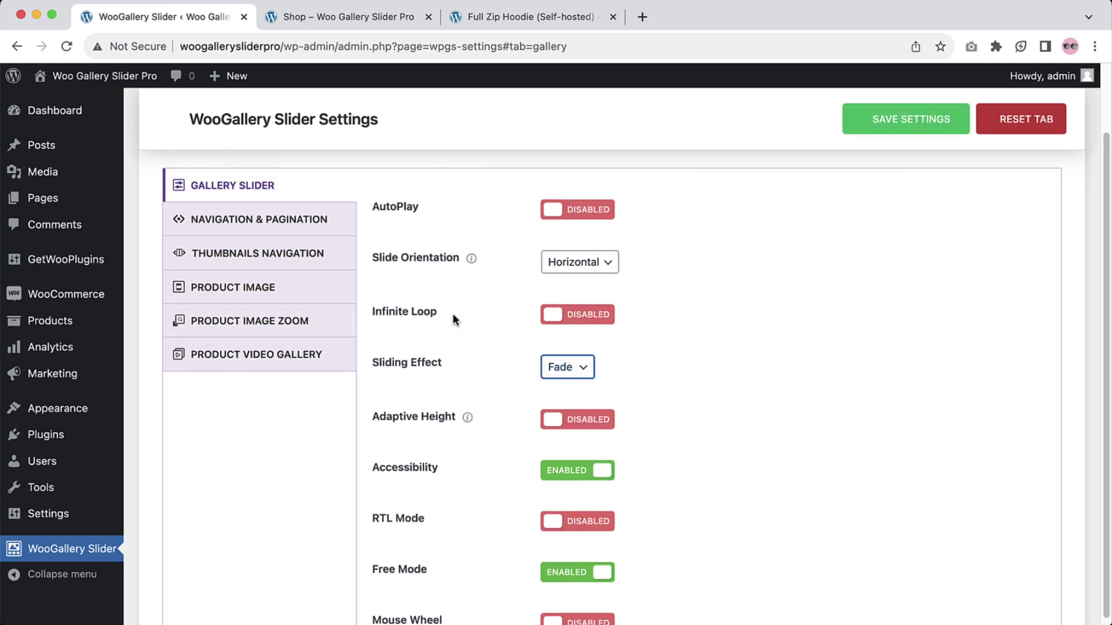
left_click(266, 218)
- Set Slider Navigation and Slider Pagination to SHOW, then open the Thumbnails Navigation sub-tab
mouse_move(473, 291)
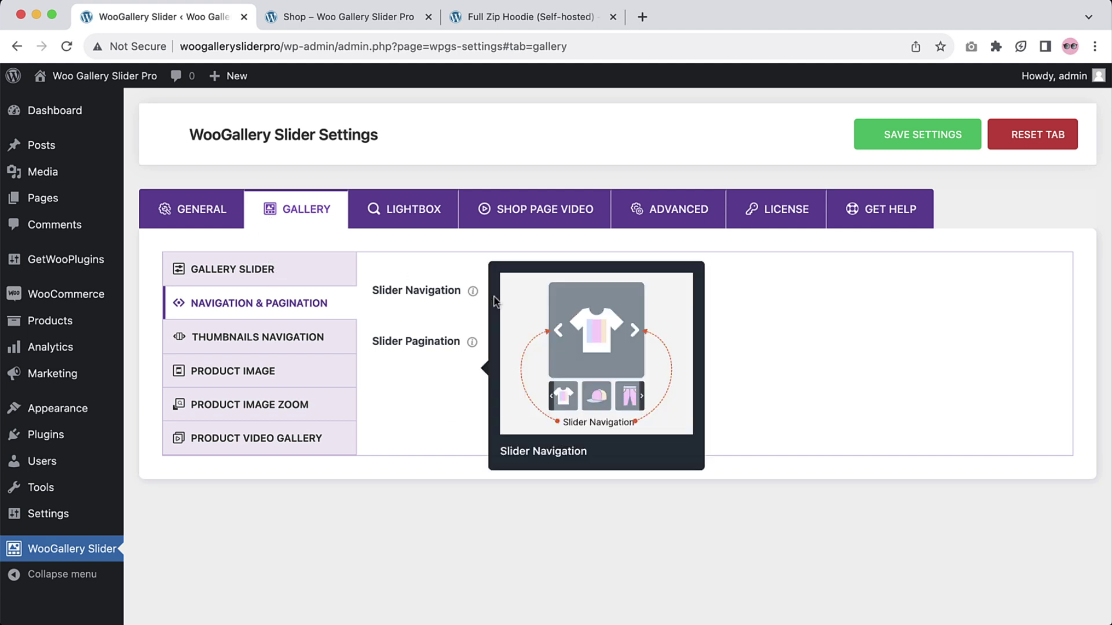
left_click(589, 295)
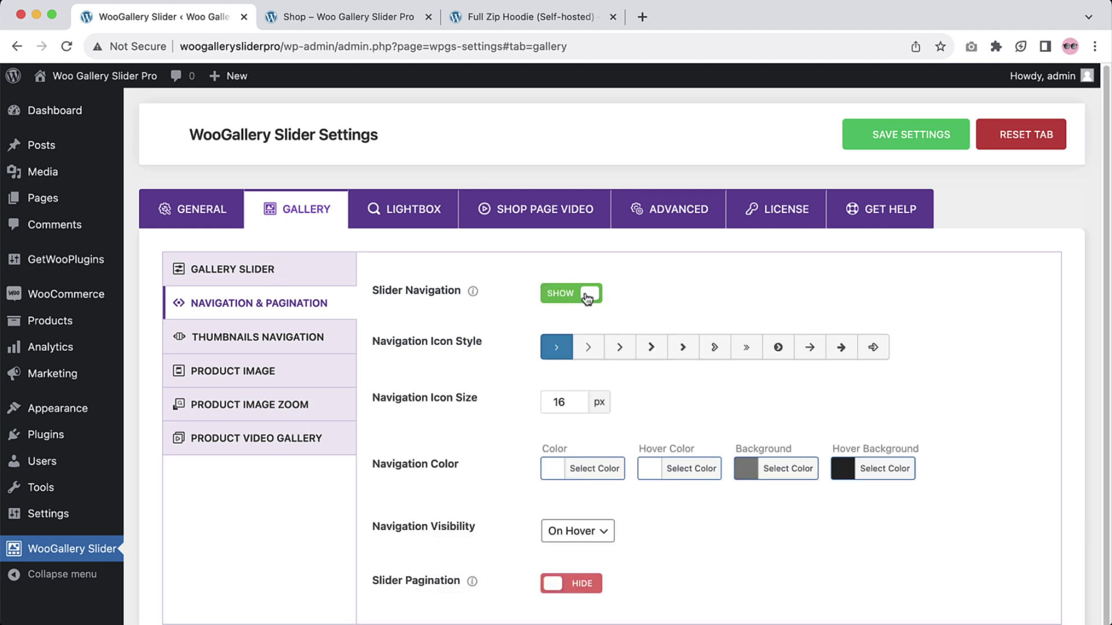
scroll(588, 464, "down", 1)
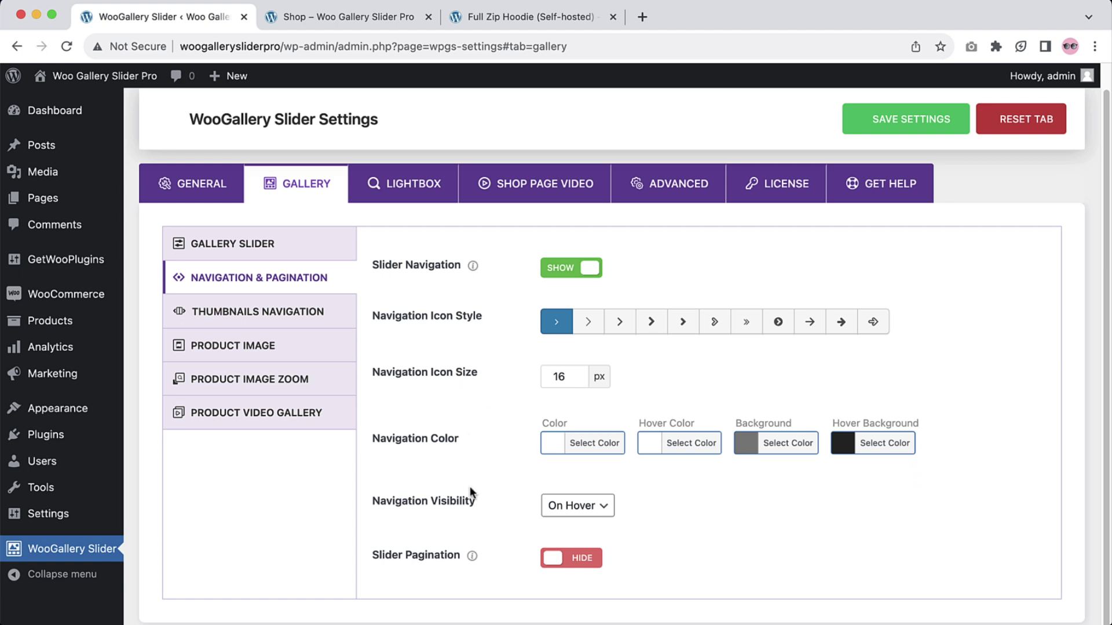
left_click(571, 560)
scroll(706, 542, "down", 3)
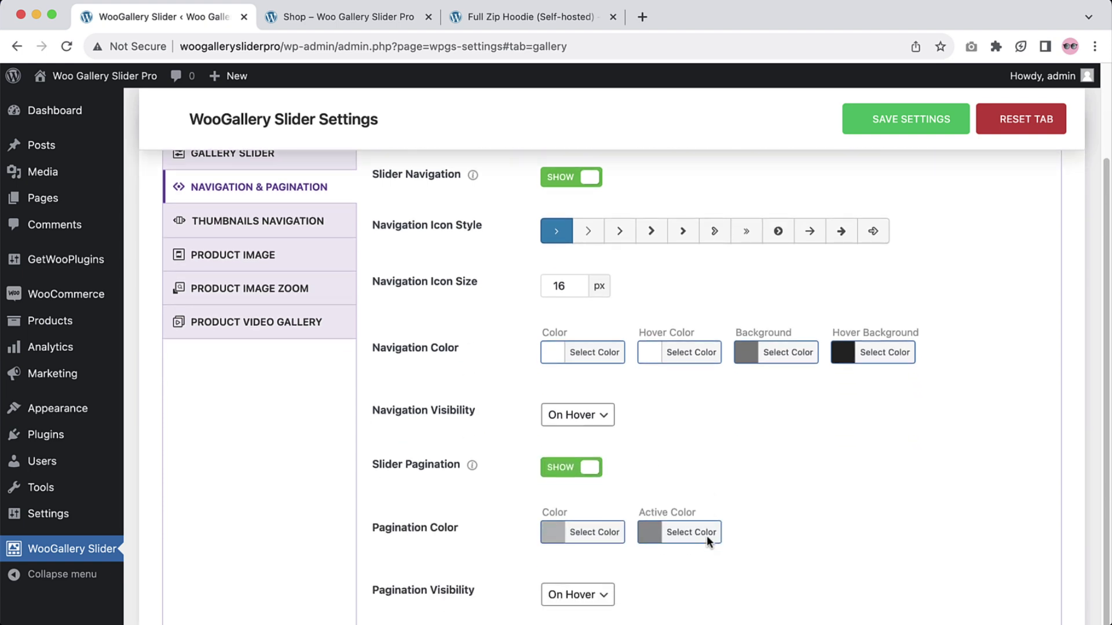
scroll(701, 498, "up", 1)
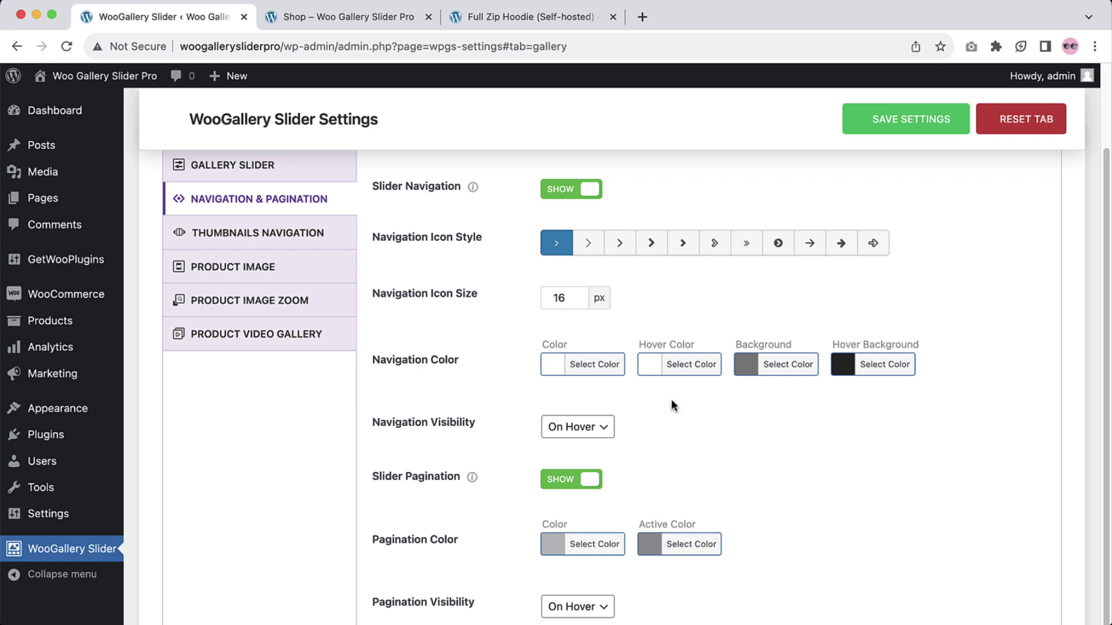
left_click(247, 237)
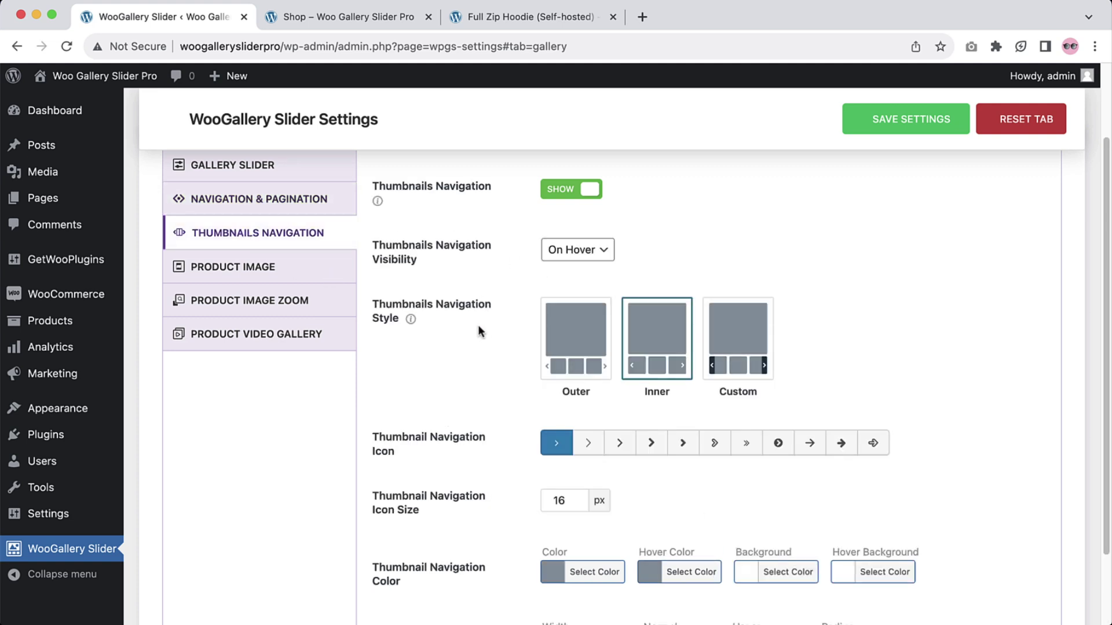
- Switch thumbnail navigation to Custom, set its box height to 75%, and save
left_click(739, 316)
scroll(744, 289, "down", 2)
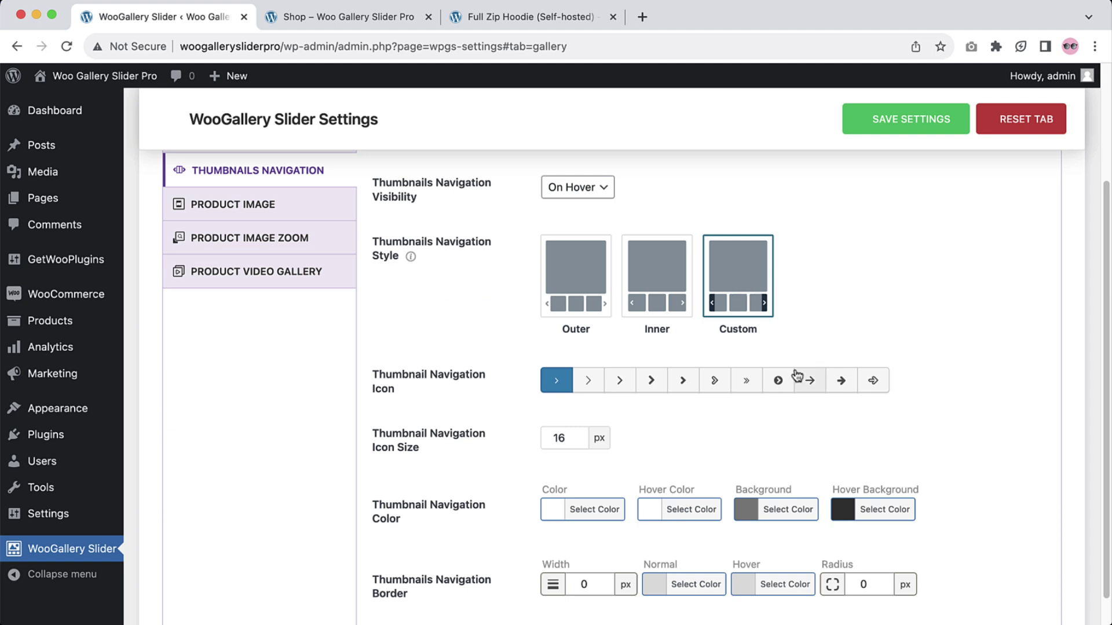
scroll(753, 416, "down", 1)
scroll(751, 412, "down", 3)
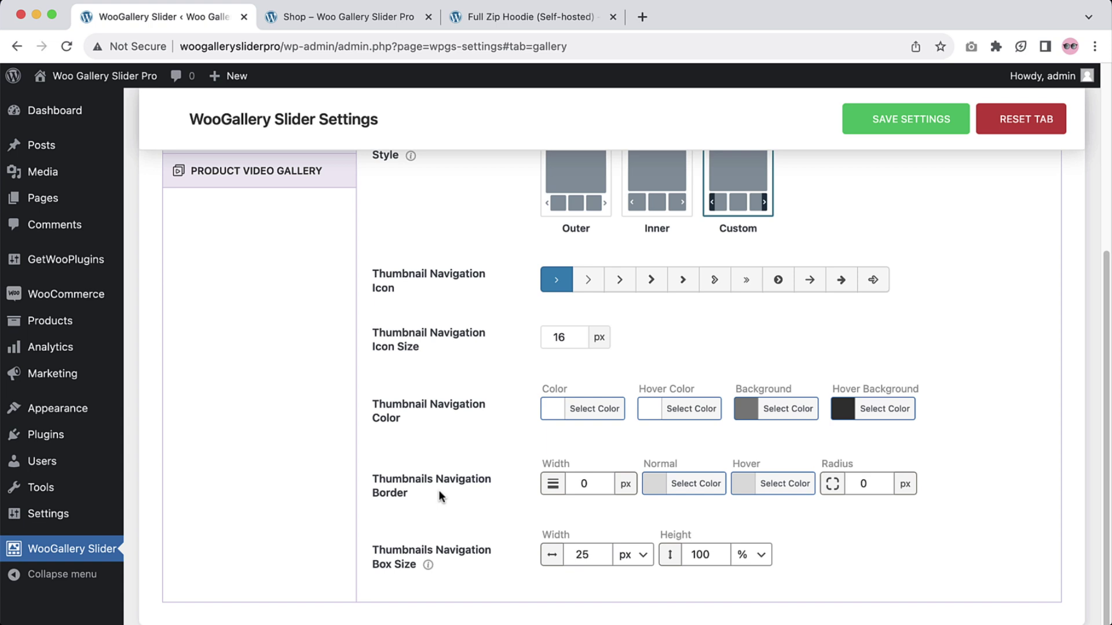
double_click(702, 556)
type("75")
left_click(886, 123)
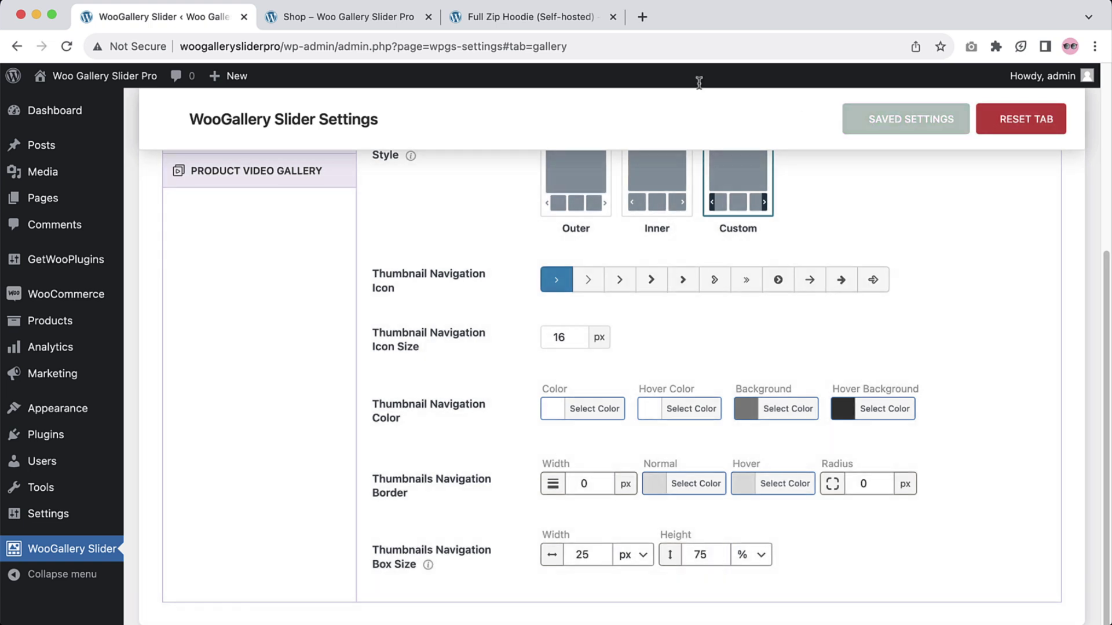
- Reload the hoodie product page and step through the thumbnail strip with its arrows
left_click(495, 23)
left_click(67, 46)
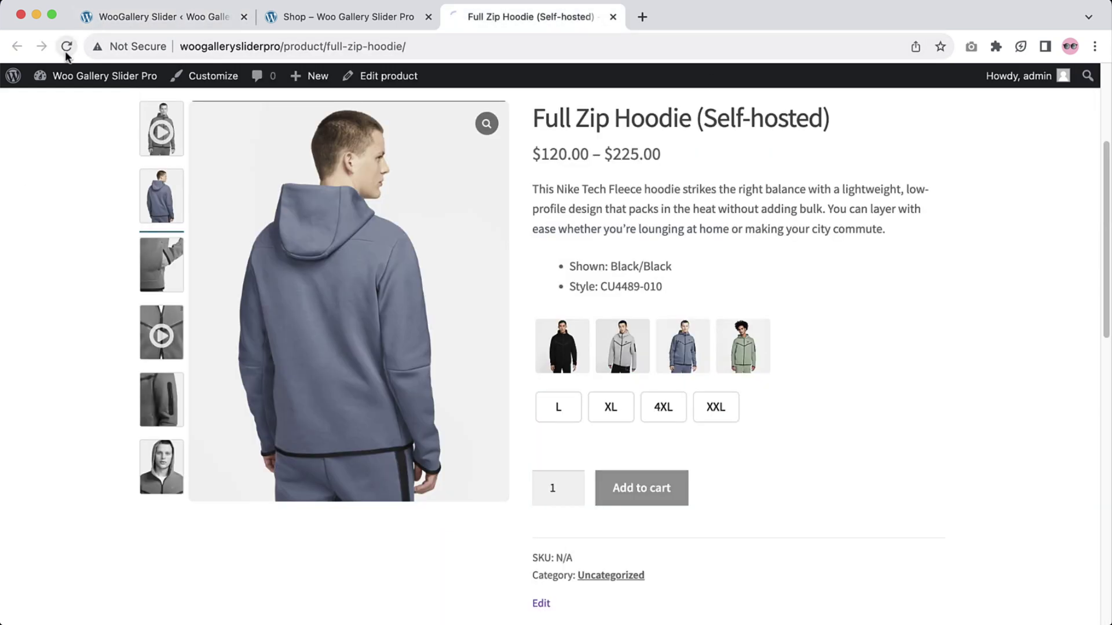
left_click(166, 493)
left_click(166, 494)
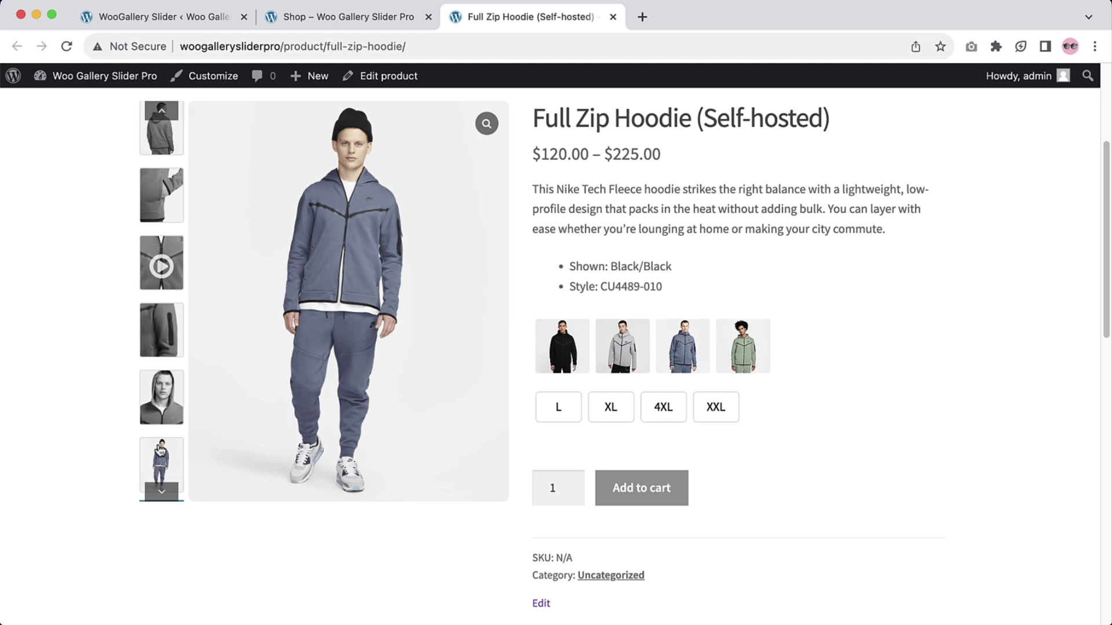
left_click(161, 493)
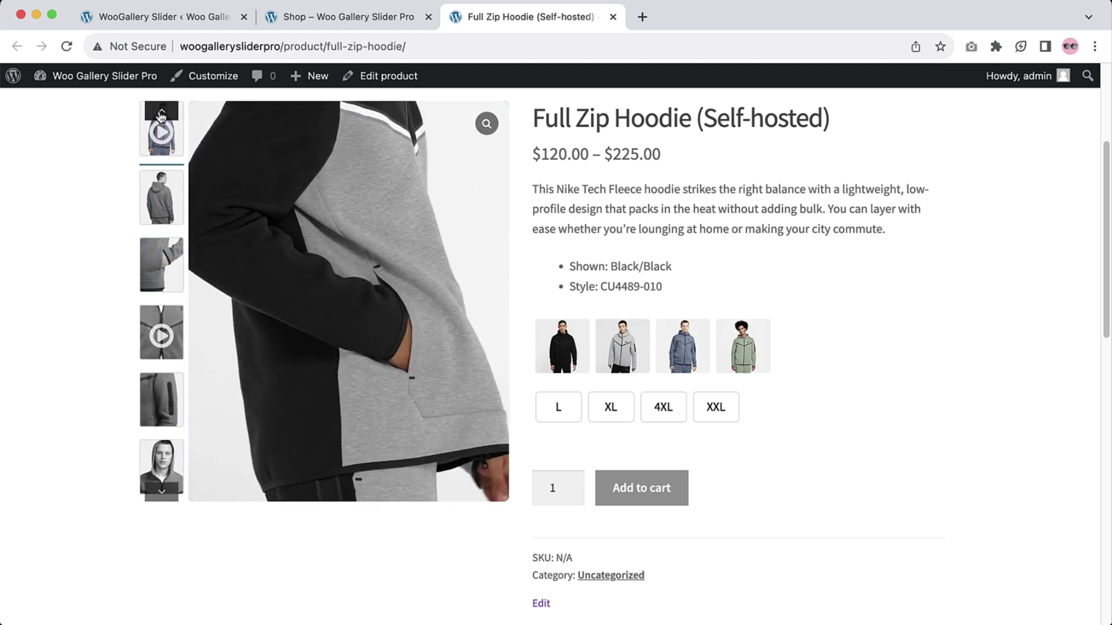
key("super+1")
scroll(703, 549, "up", 3)
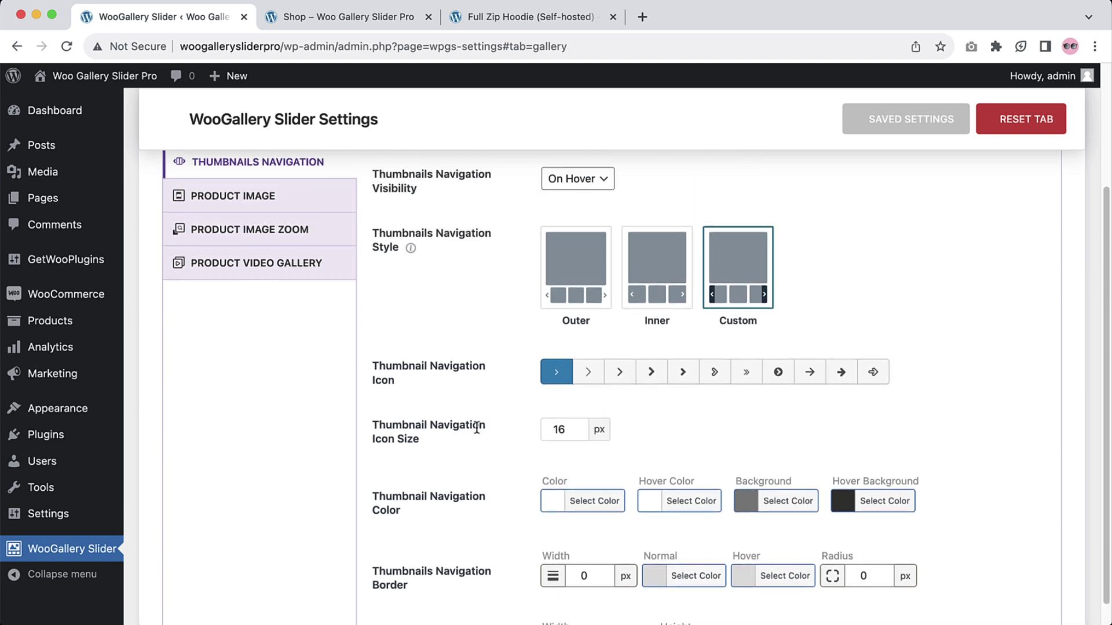
- Open Product Image Zoom, keep the Right Side zoom style, and save
scroll(476, 432, "up", 1)
left_click(285, 263)
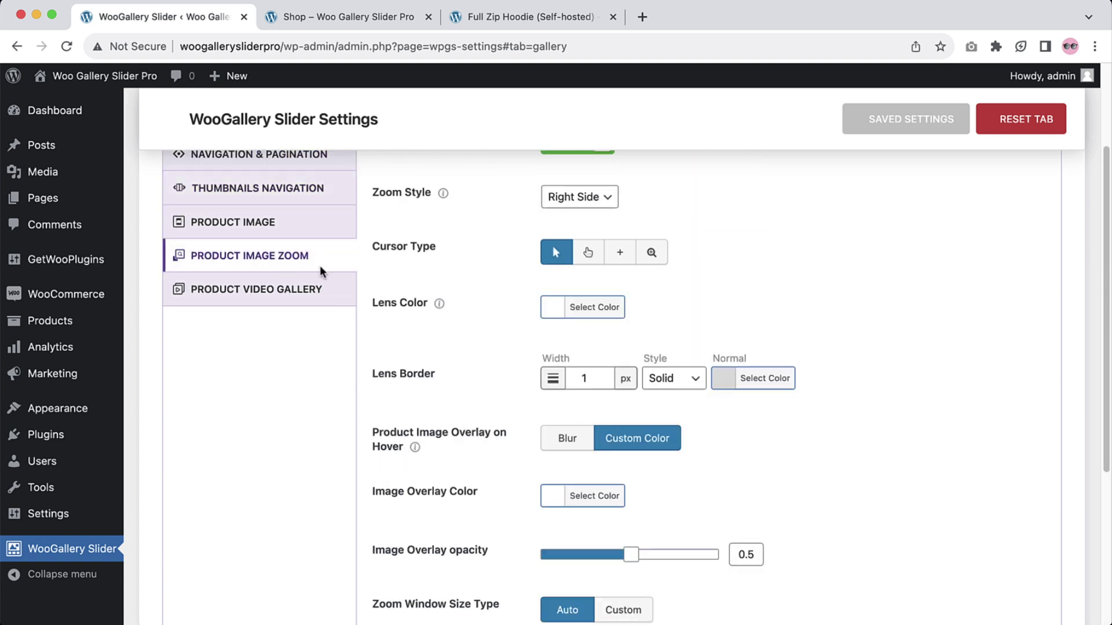
scroll(538, 350, "up", 3)
scroll(527, 349, "down", 1)
left_click(571, 271)
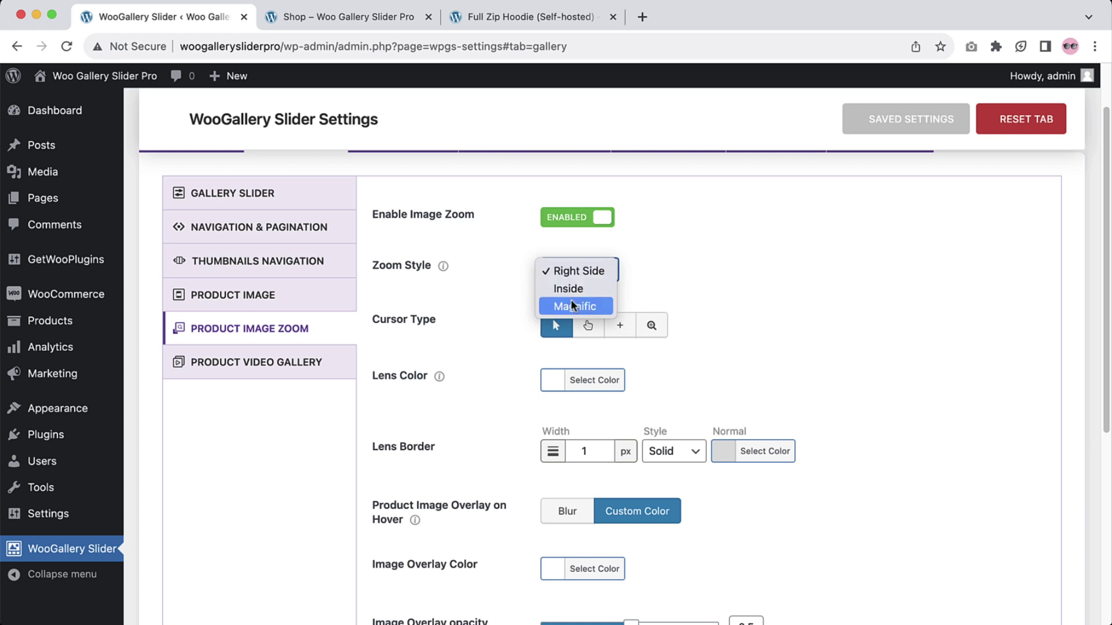
scroll(575, 224, "down", 2)
left_click(575, 225)
left_click(845, 130)
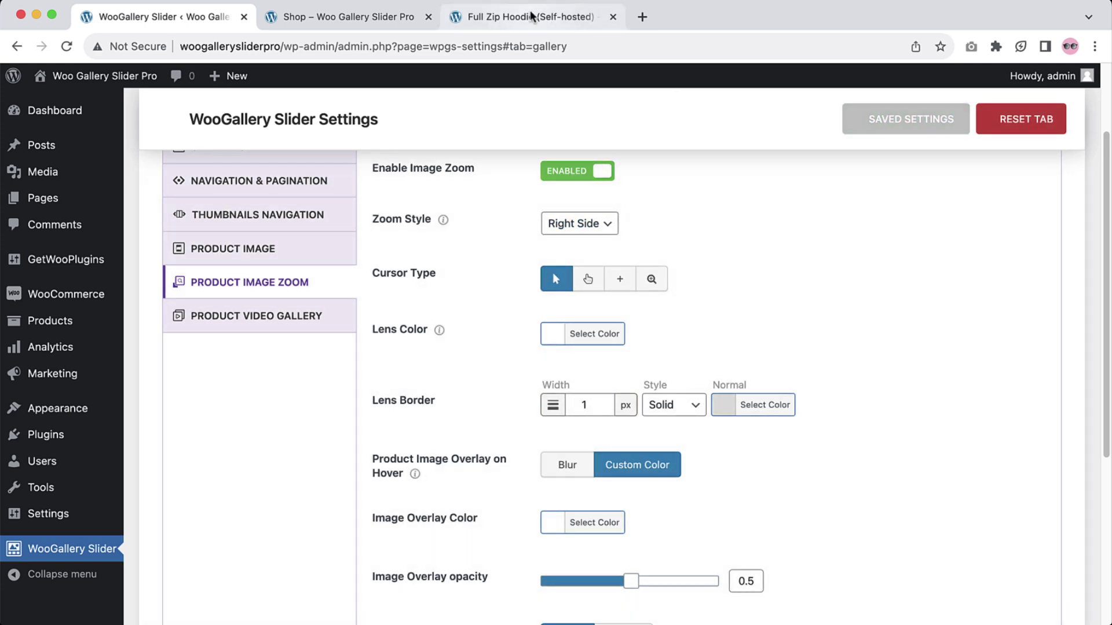
- Reload the hoodie page and test the zoom on the blue hoodie back view
left_click(529, 16)
left_click(66, 46)
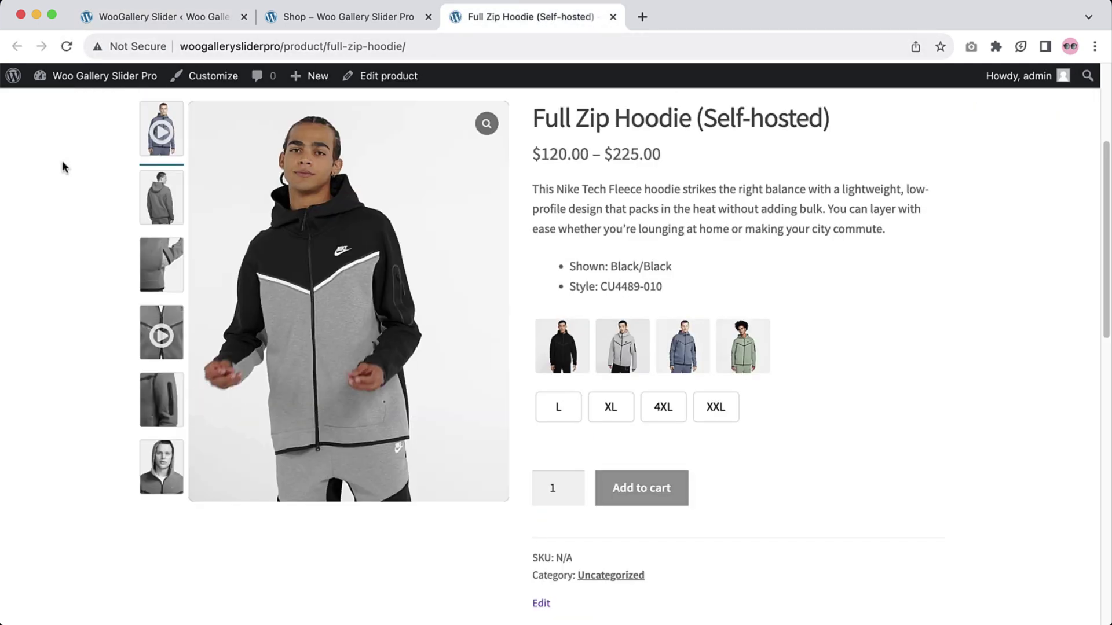
left_click(169, 198)
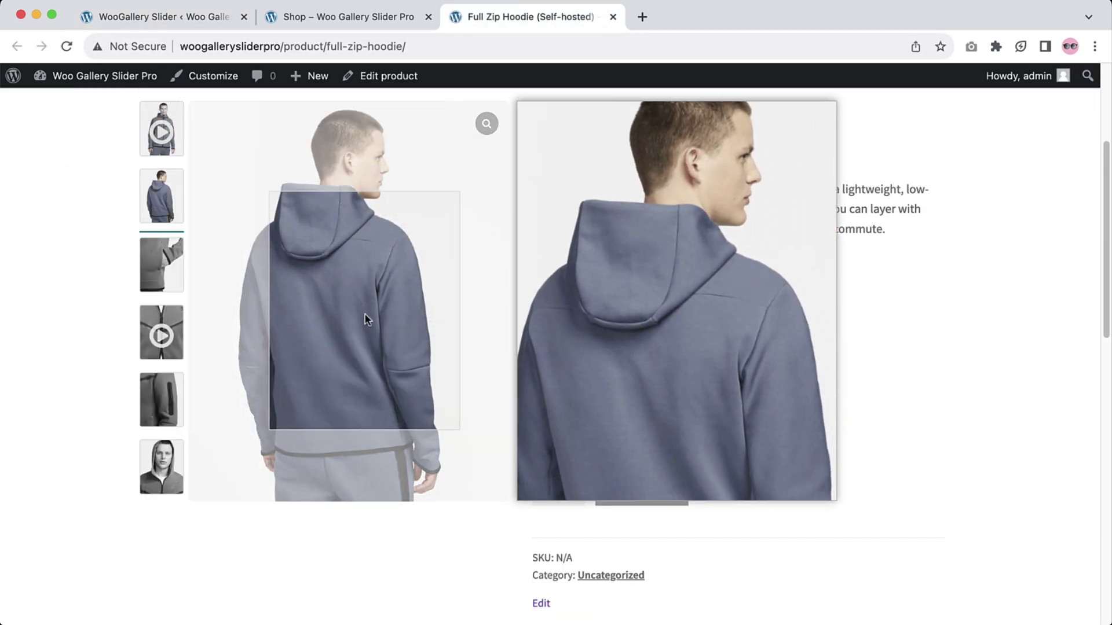
scroll(336, 308, "down", 2)
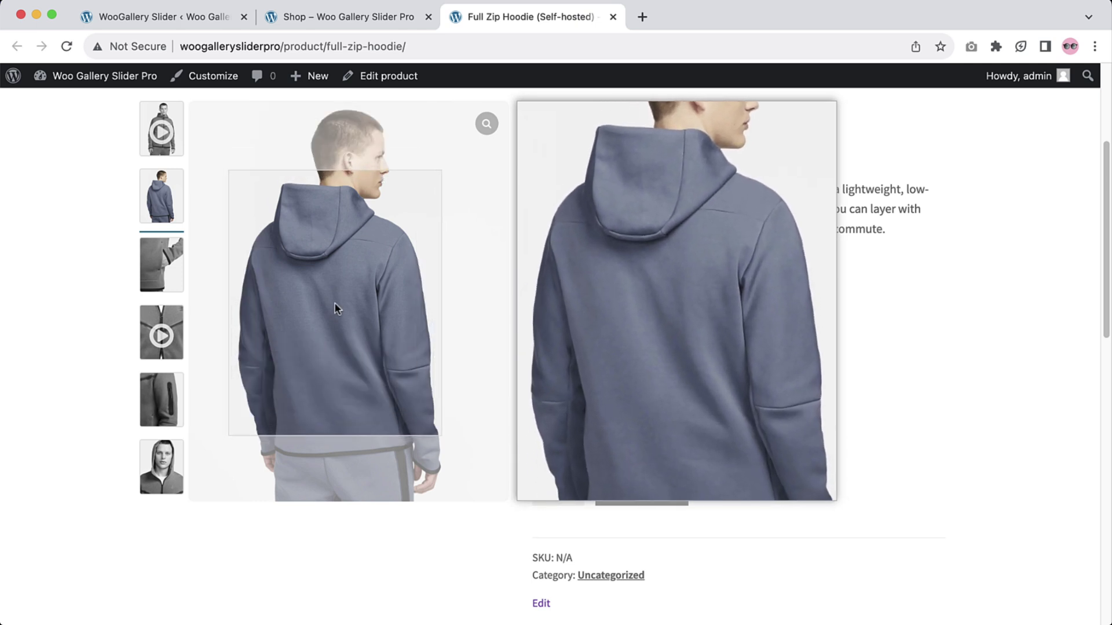
scroll(336, 308, "up", 4)
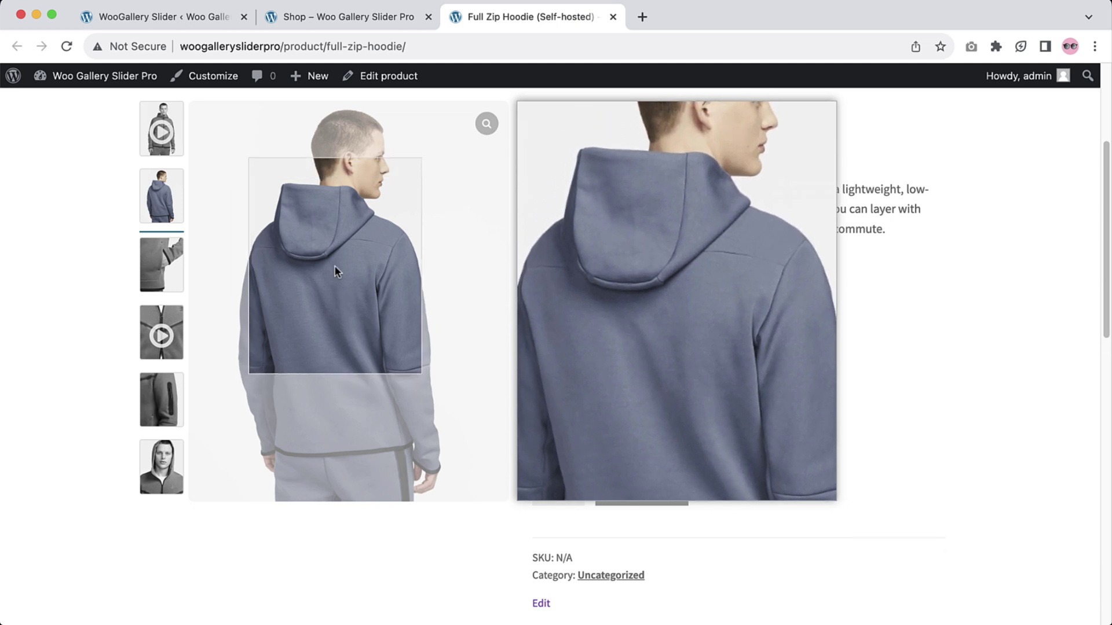
left_click(198, 18)
- Set the zoom style to Inside, save, and preview it on the hoodie's second image
left_click(599, 228)
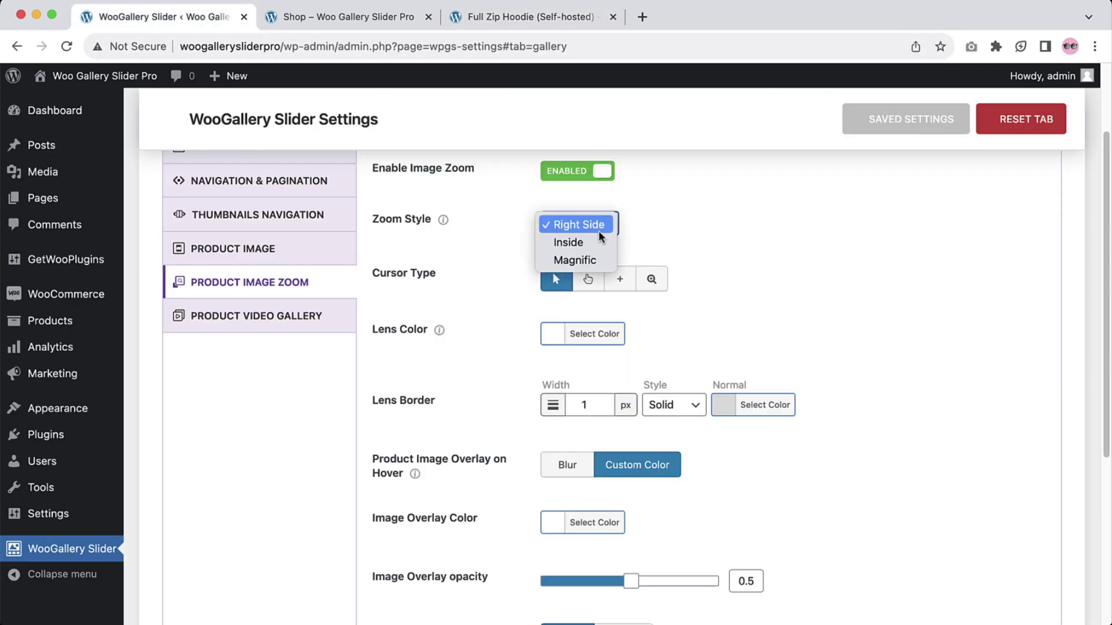
left_click(579, 243)
left_click(927, 140)
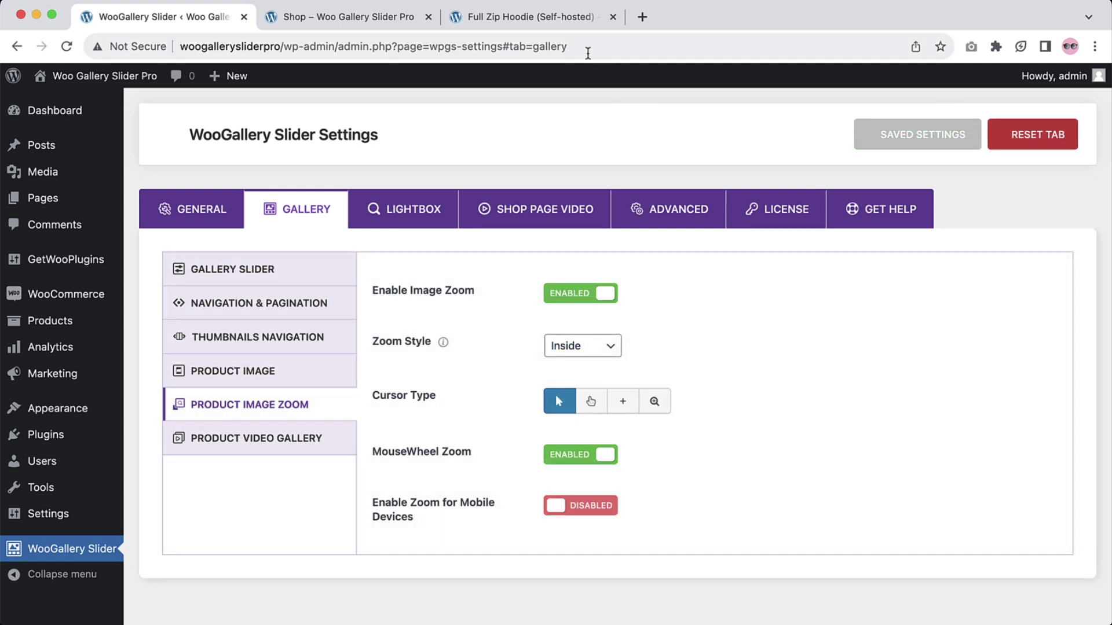
left_click(547, 17)
left_click(65, 48)
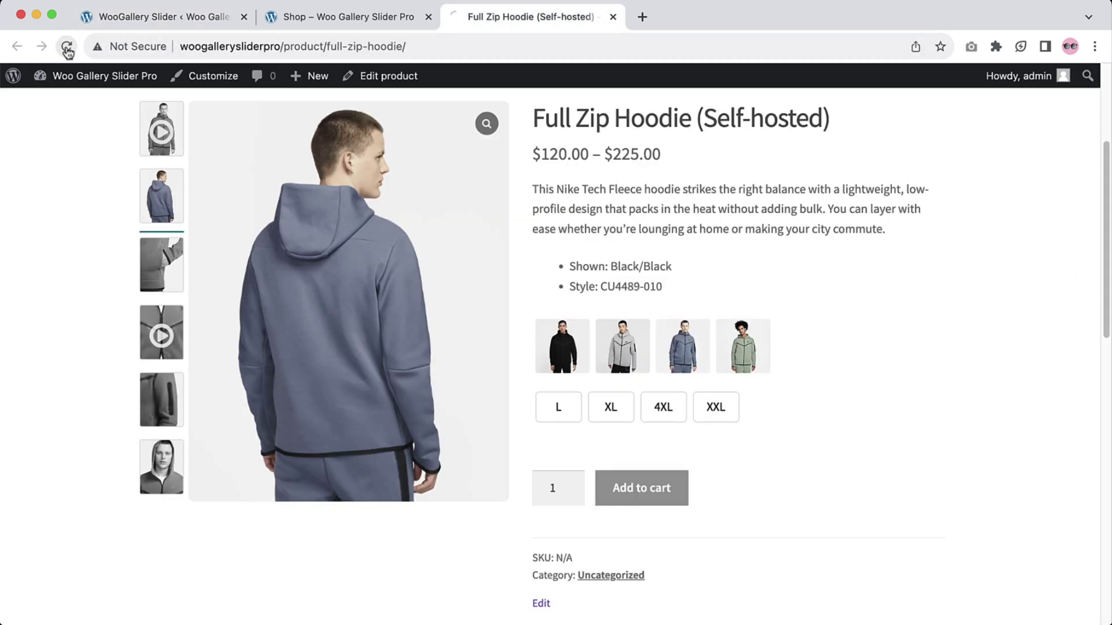
left_click(177, 202)
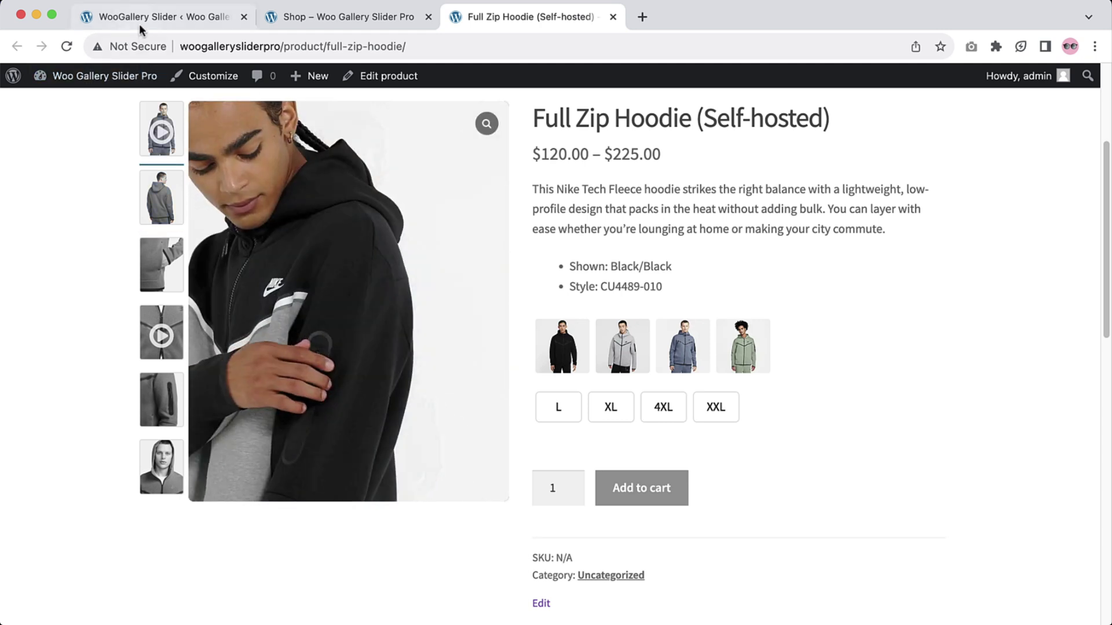
left_click(139, 17)
- Change the zoom style to Magnific, save, and preview it on the product page
left_click(590, 345)
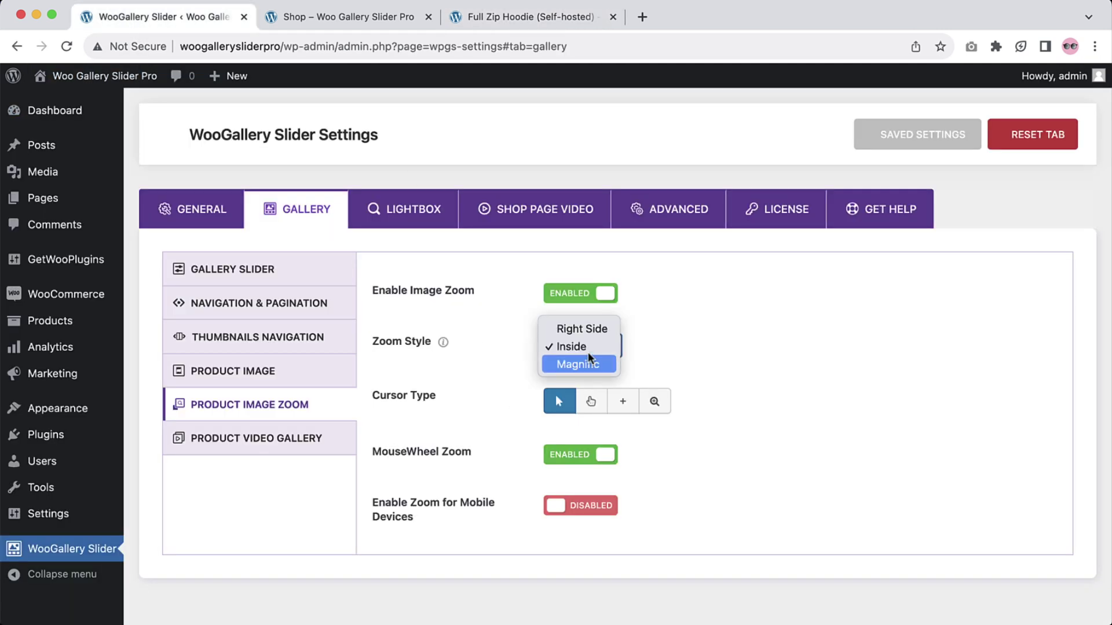
left_click(589, 364)
left_click(890, 139)
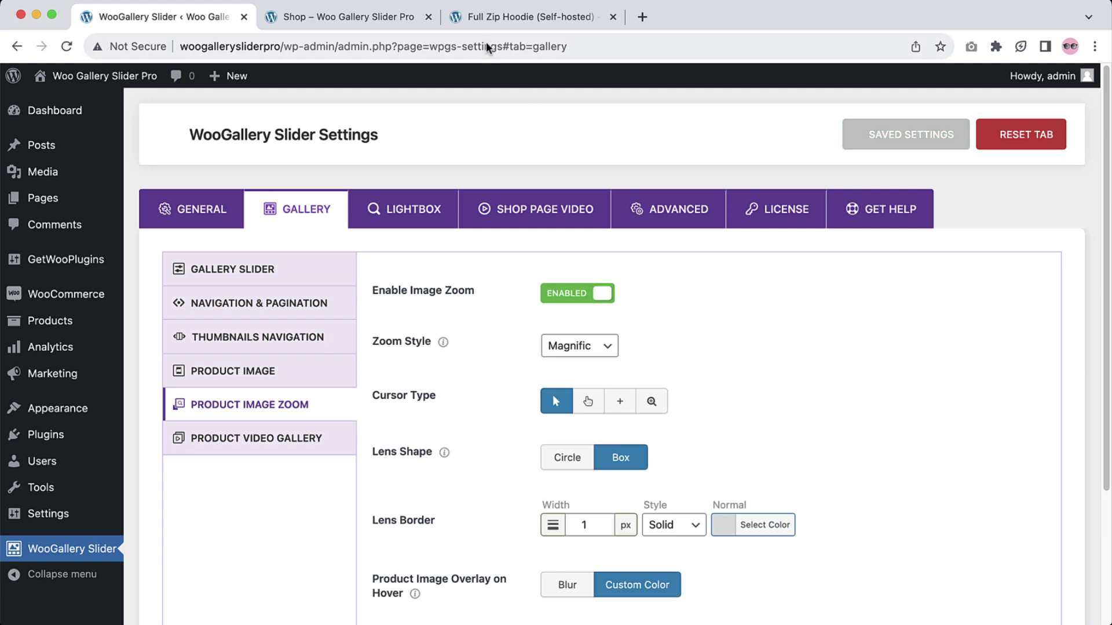
left_click(530, 17)
left_click(65, 46)
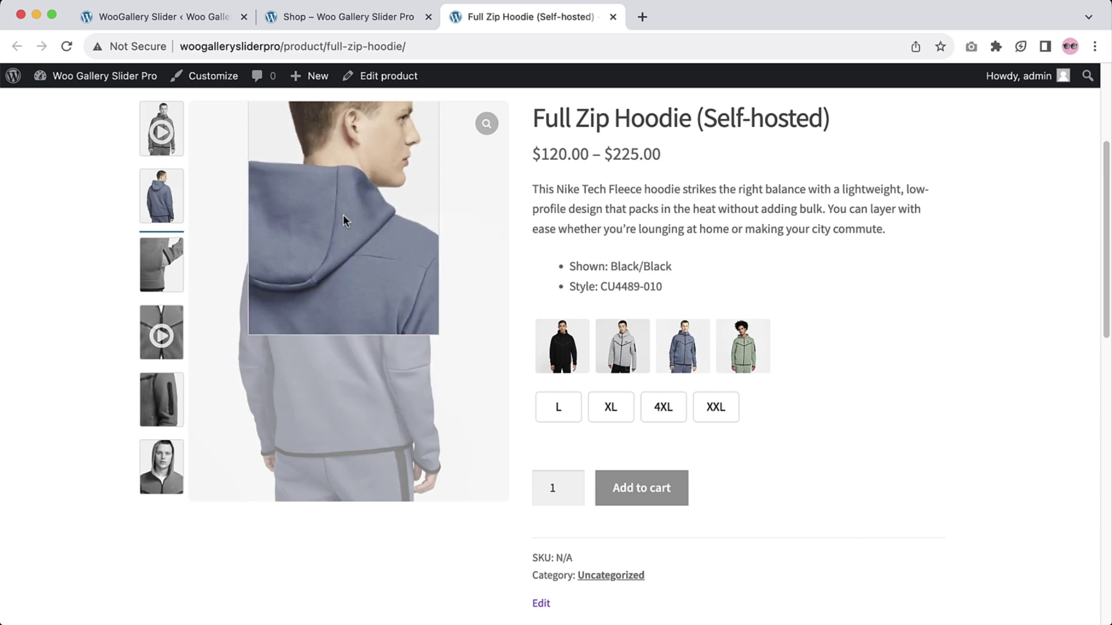
left_click(203, 17)
- Set the lens shape to Circle, save, and test the lens on the blue hoodie
left_click(566, 458)
left_click(906, 135)
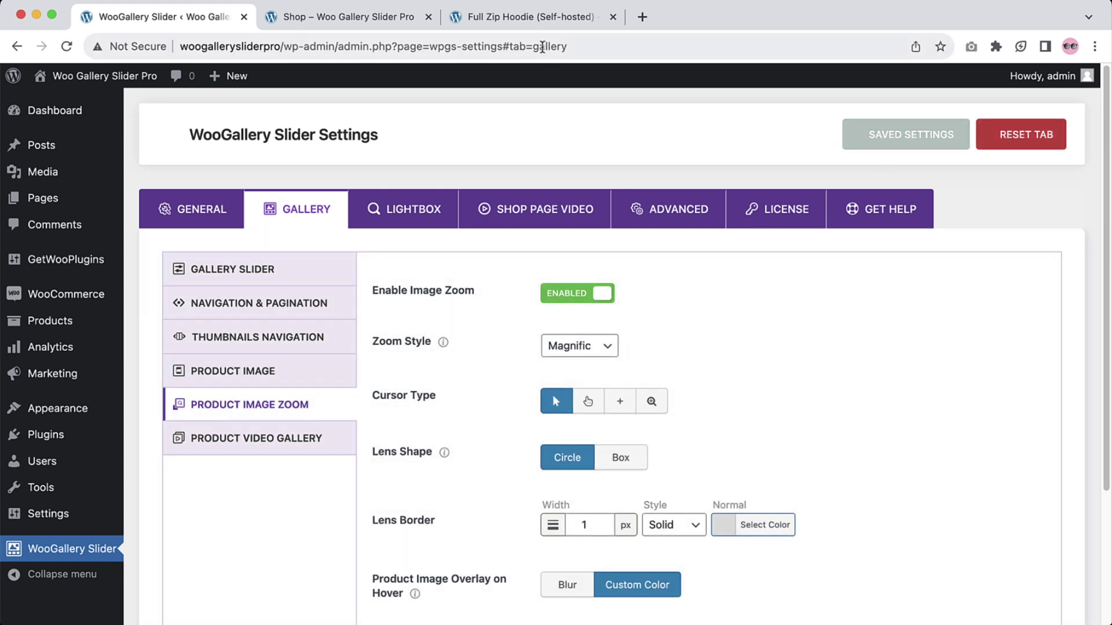
left_click(521, 17)
left_click(67, 47)
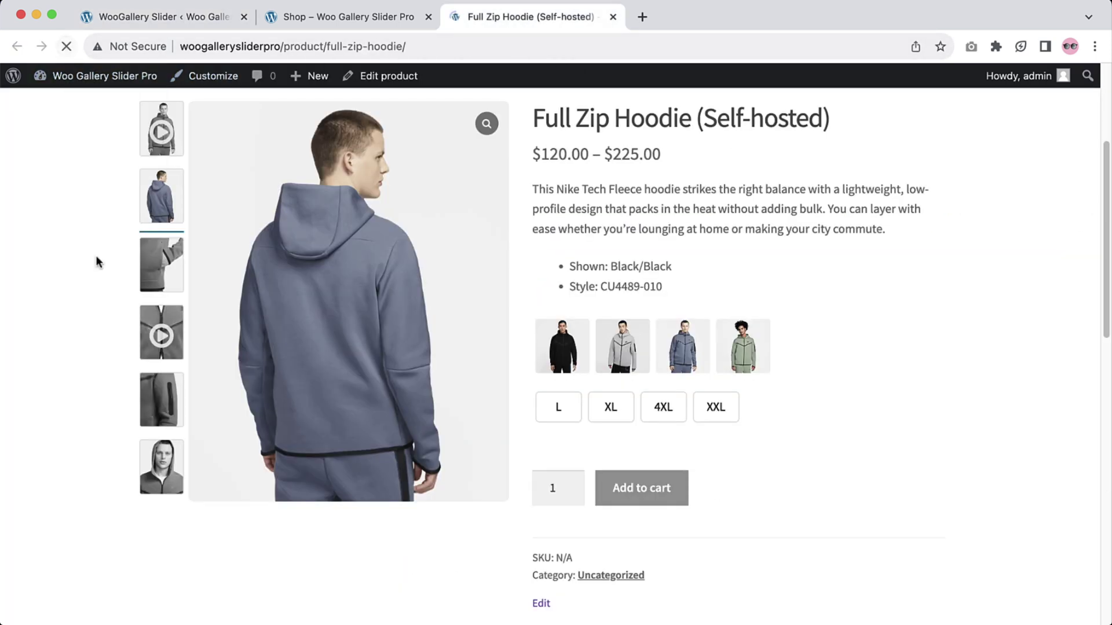
left_click(174, 202)
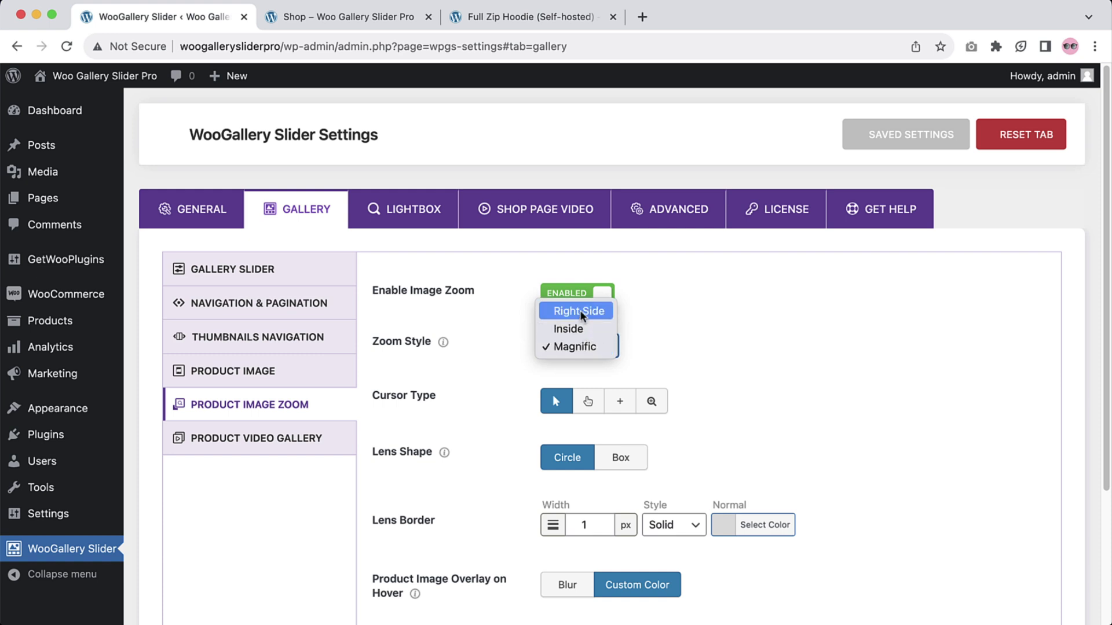
- Restore Right Side zoom, use a custom zoom window size, save, and preview it on the hoodie
left_click(579, 312)
scroll(562, 396, "down", 2)
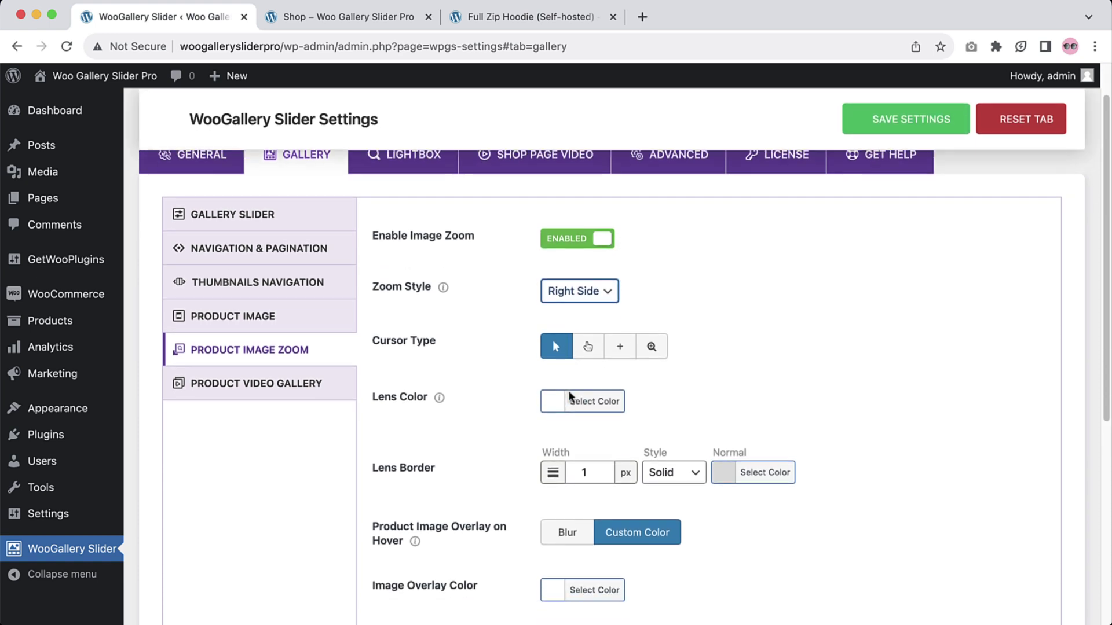
scroll(568, 397, "down", 2)
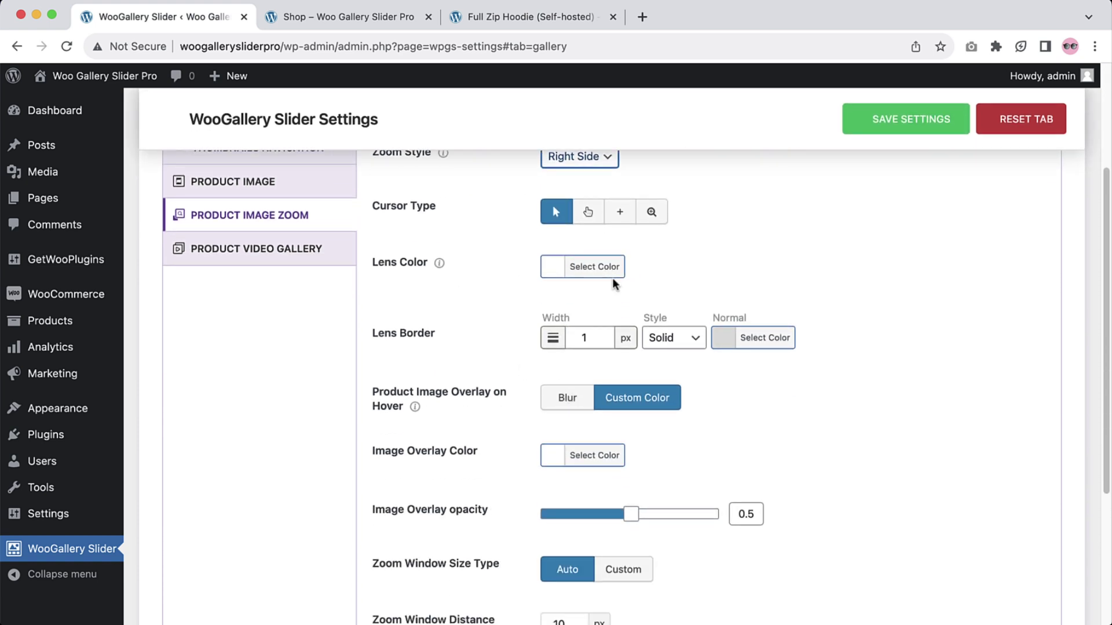
scroll(621, 335, "down", 2)
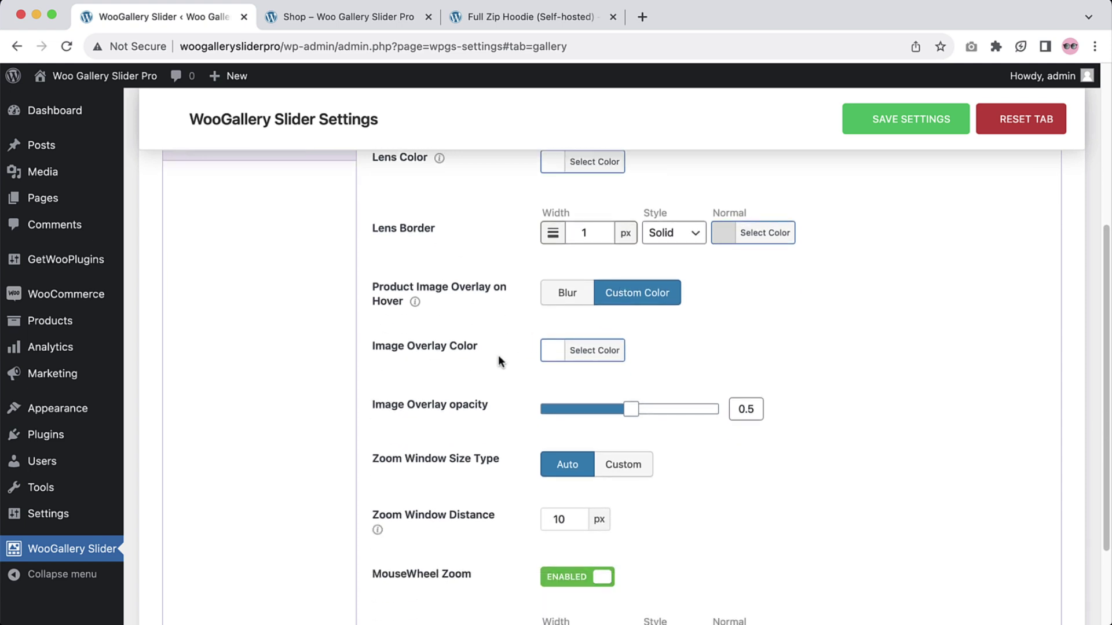
scroll(445, 416, "down", 1)
scroll(455, 412, "down", 2)
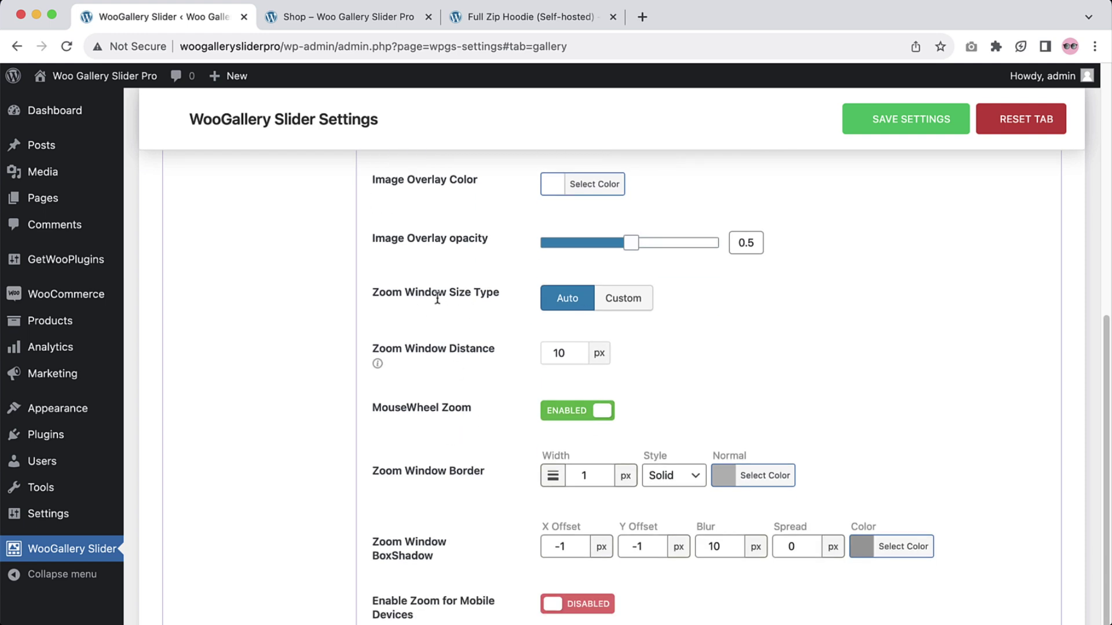
left_click(625, 308)
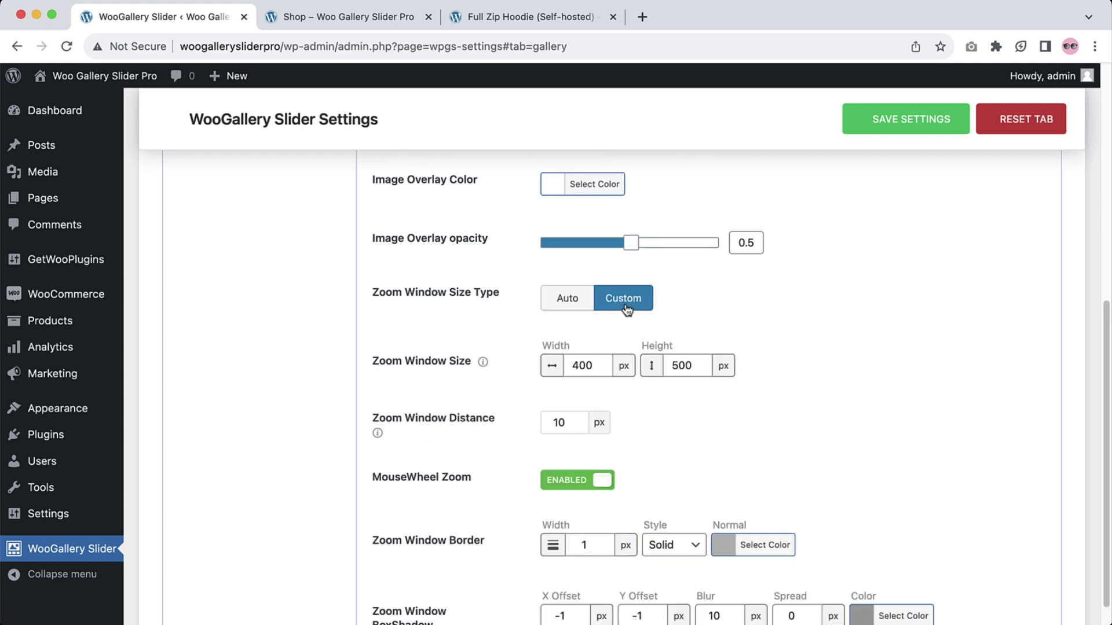
left_click(583, 368)
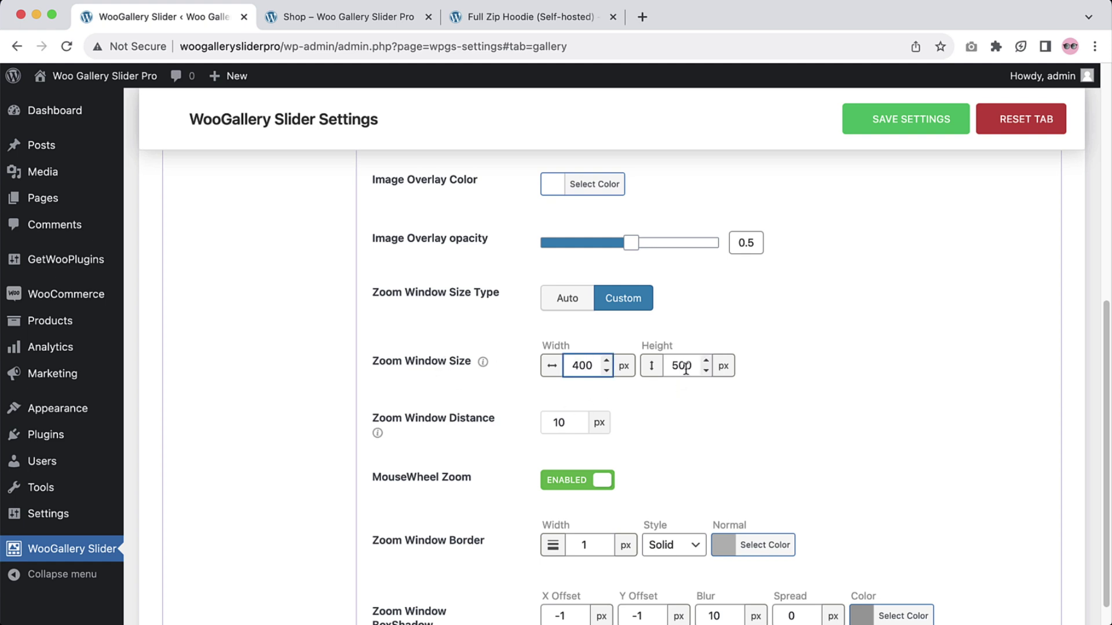
left_click(878, 118)
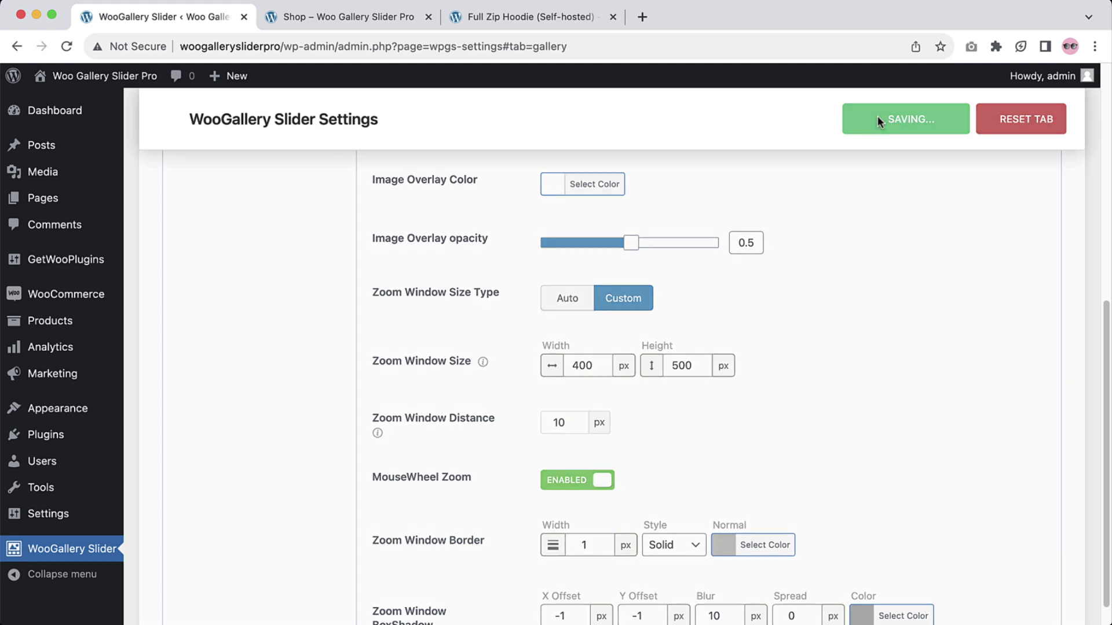
left_click(567, 17)
left_click(67, 46)
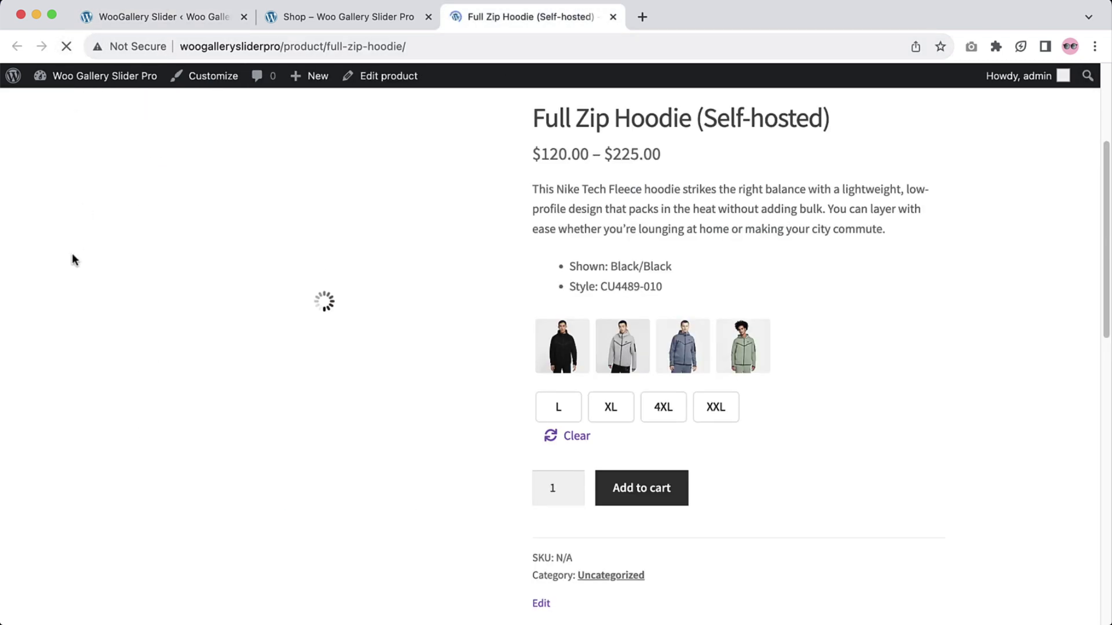
left_click(508, 298)
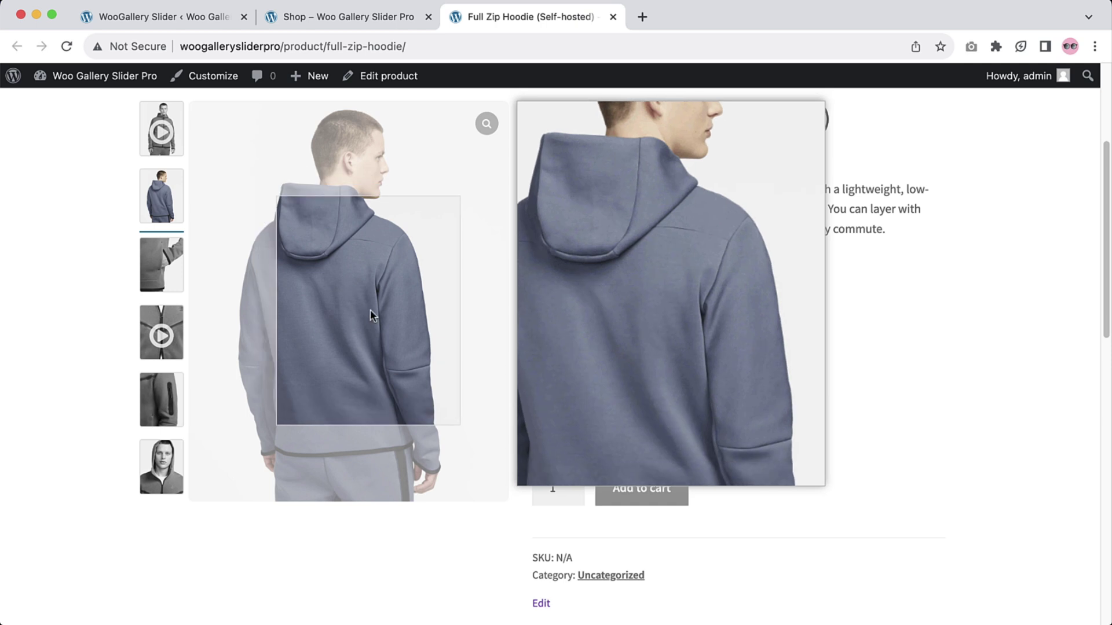
left_click(179, 15)
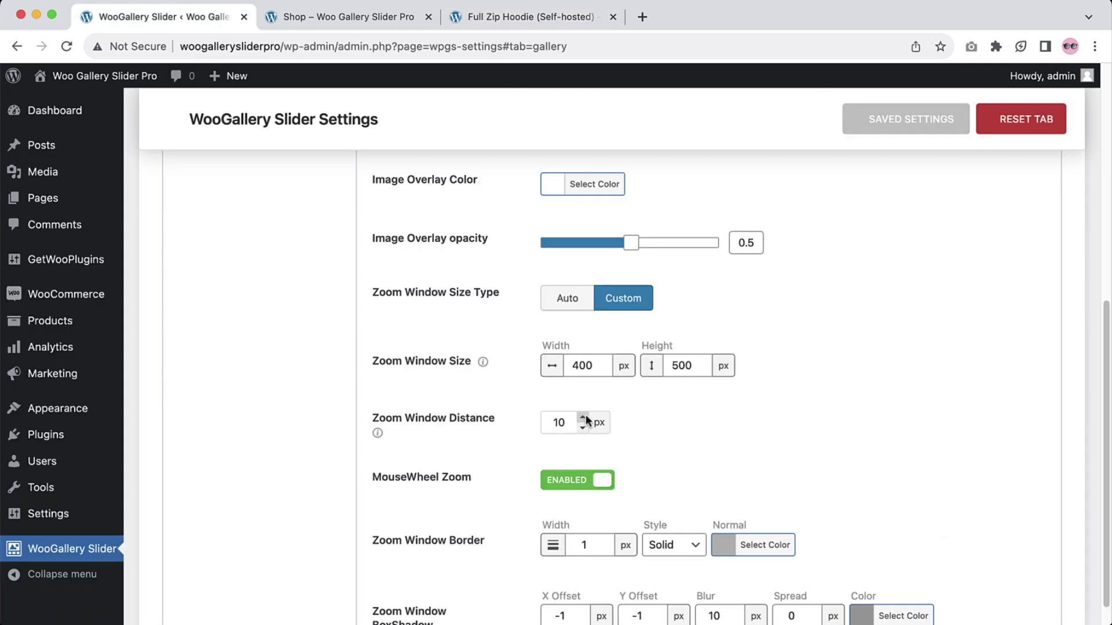
- Change the zoom window height to 700 px, save, and test it on the blue hoodie image
left_click_drag(678, 369, 672, 370)
type("7")
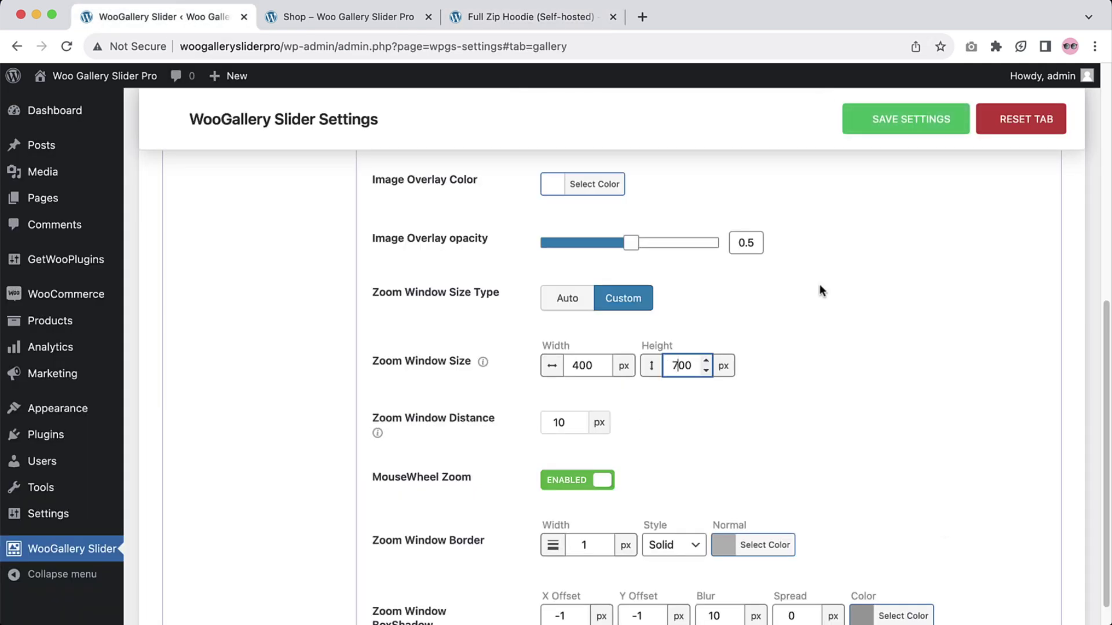
left_click(895, 119)
left_click(529, 16)
left_click(66, 46)
left_click(146, 223)
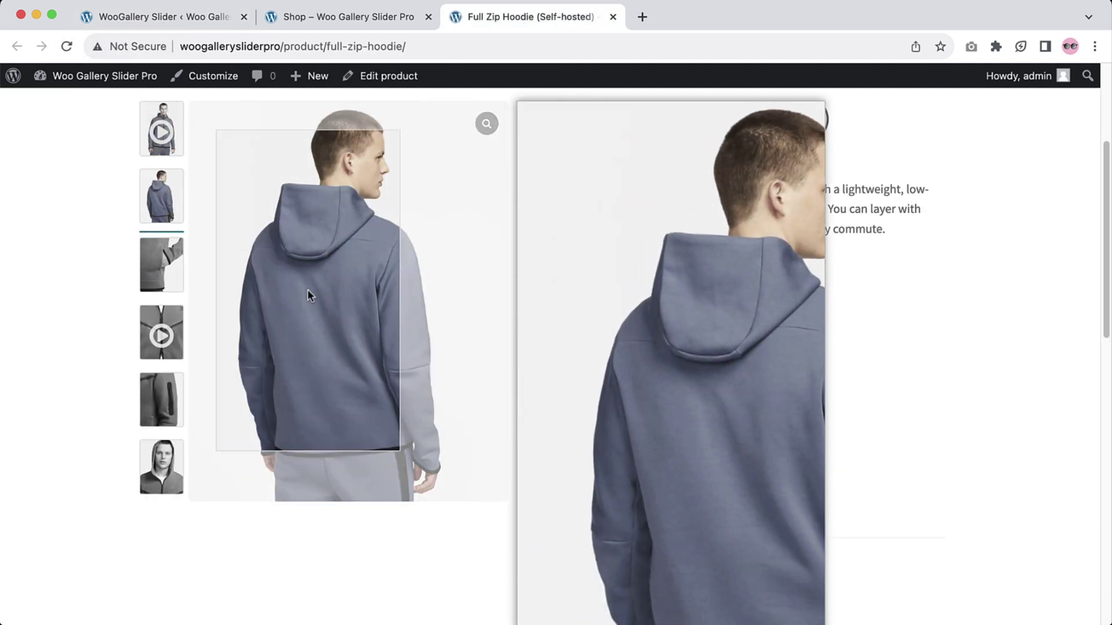
left_click(162, 16)
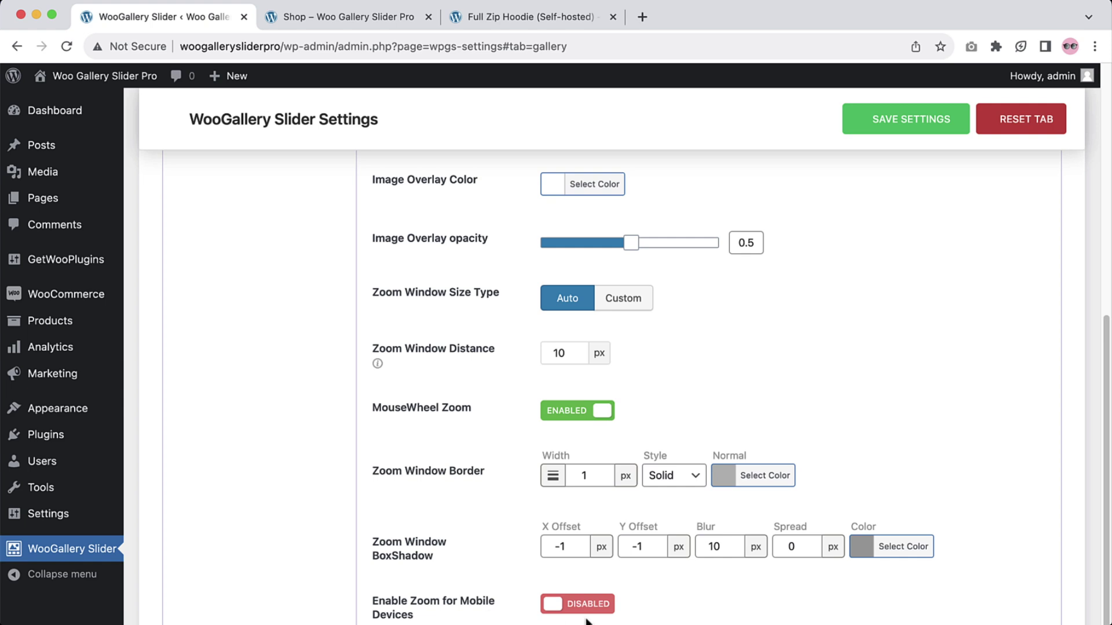
scroll(604, 621, "down", 1)
scroll(603, 620, "up", 3)
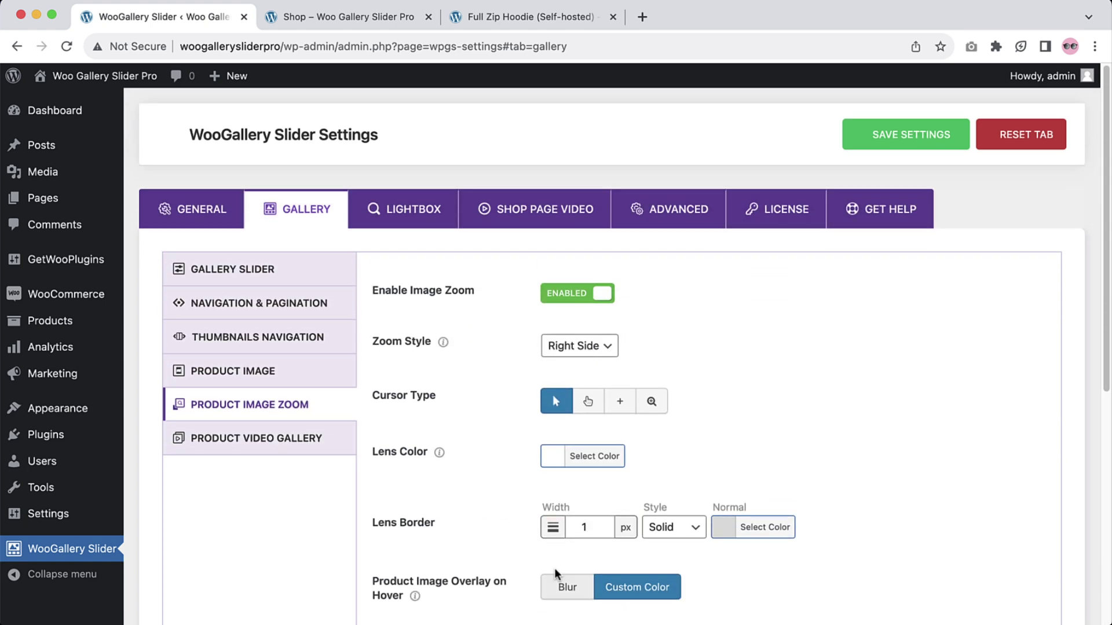
- Check the Product Image size and Image Mode options without changing them, then open Product Video Gallery
left_click(257, 375)
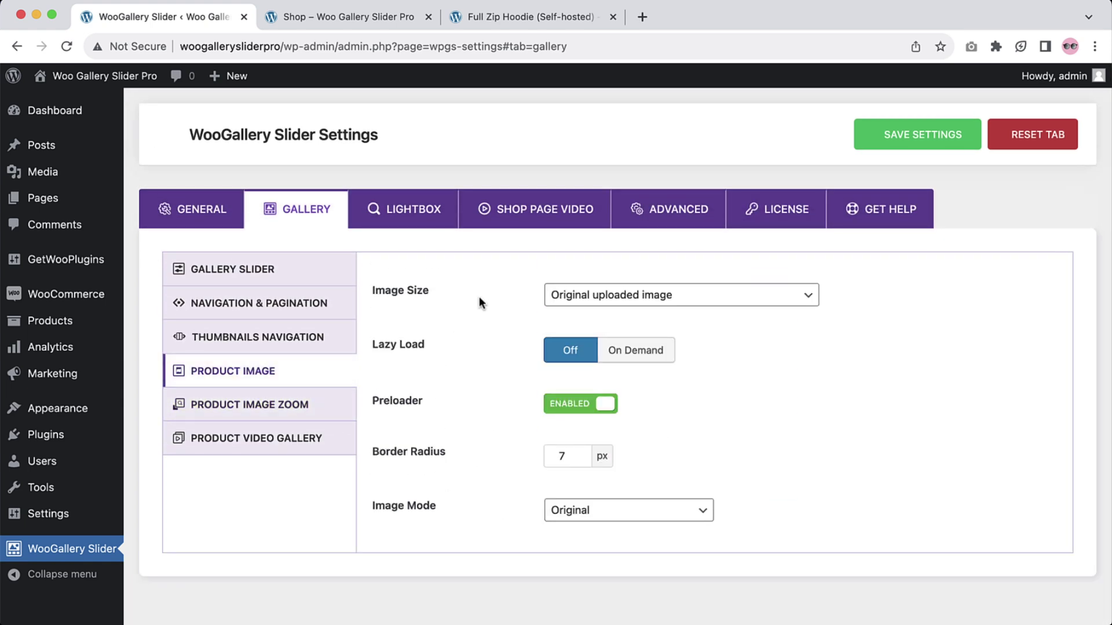
left_click(551, 295)
left_click(412, 351)
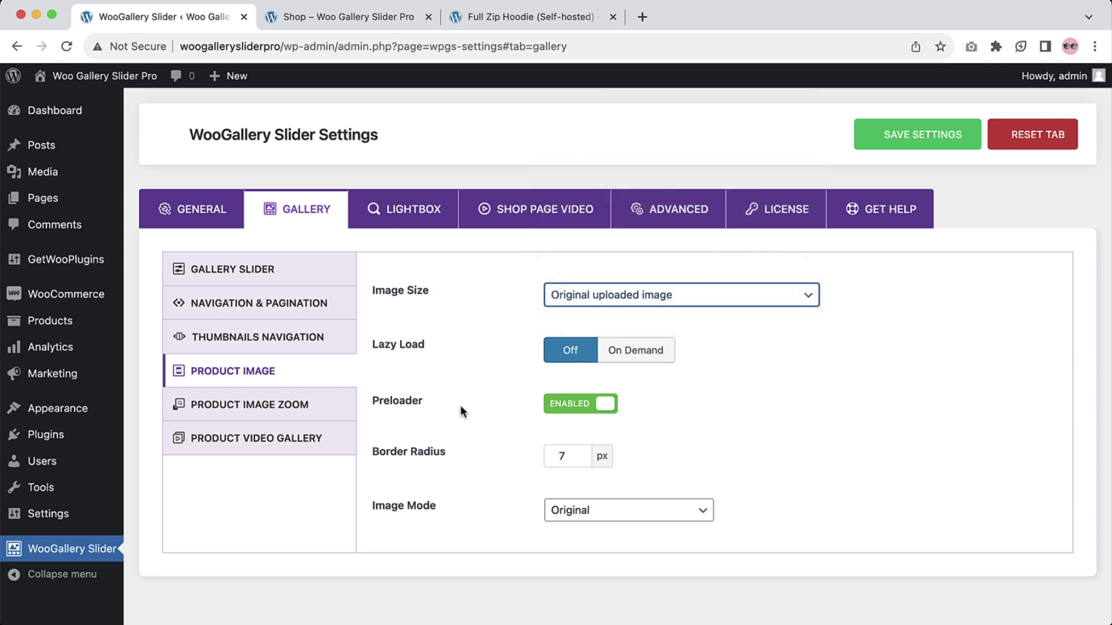
left_click(637, 509)
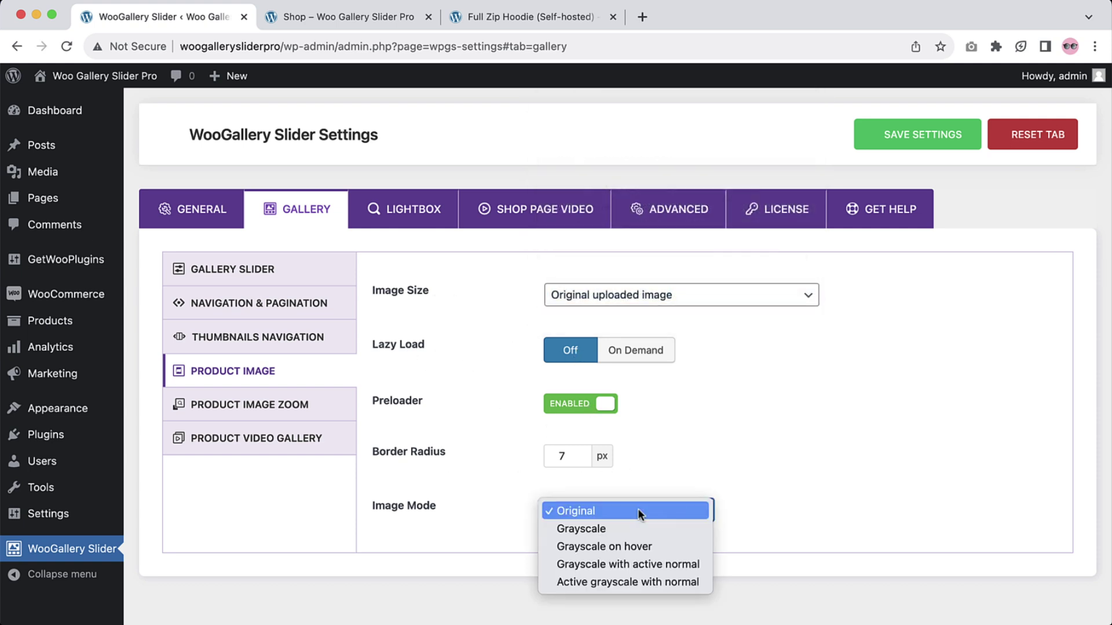
left_click(721, 437)
left_click(226, 440)
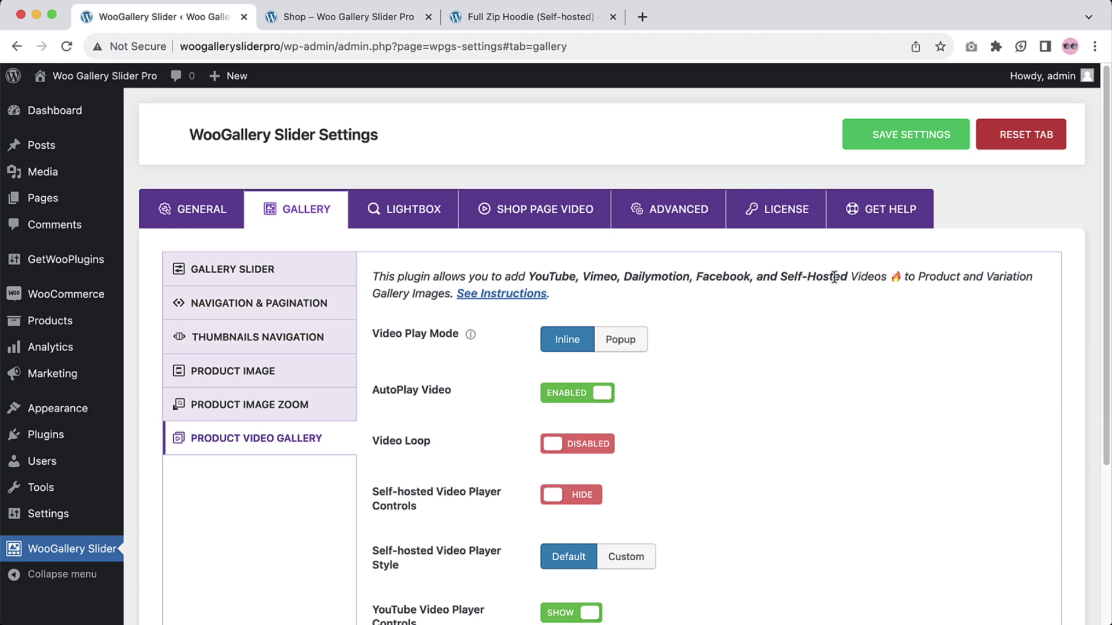
- Inspect the Video Link in the hoodie product image's media details in the product editor
left_click(517, 16)
scroll(671, 315, "up", 5)
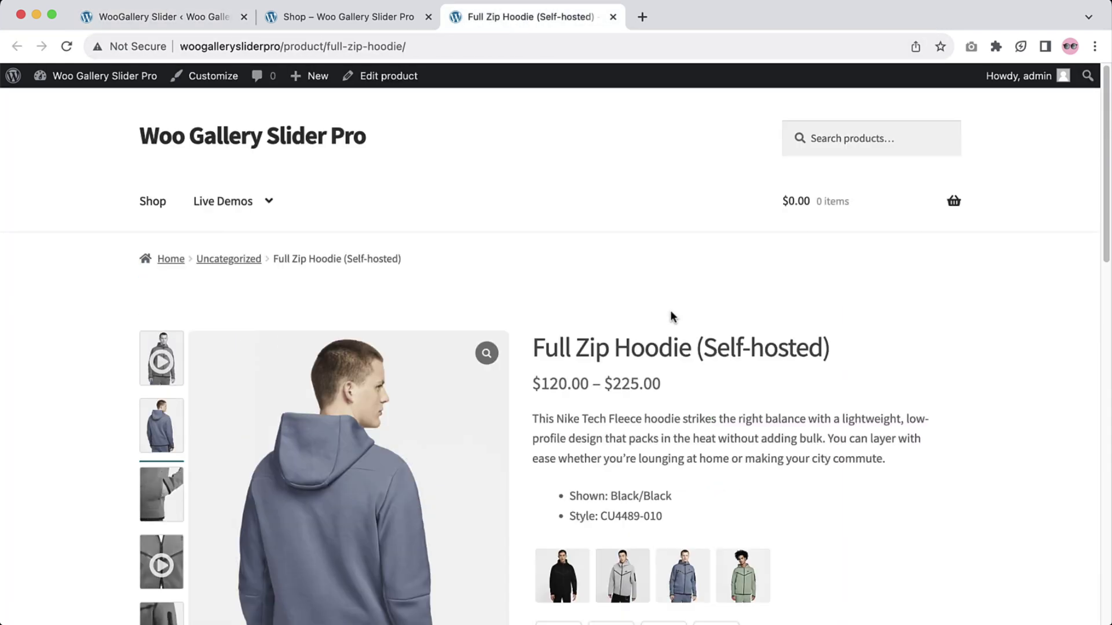
left_click(382, 76, "super")
left_click(655, 20)
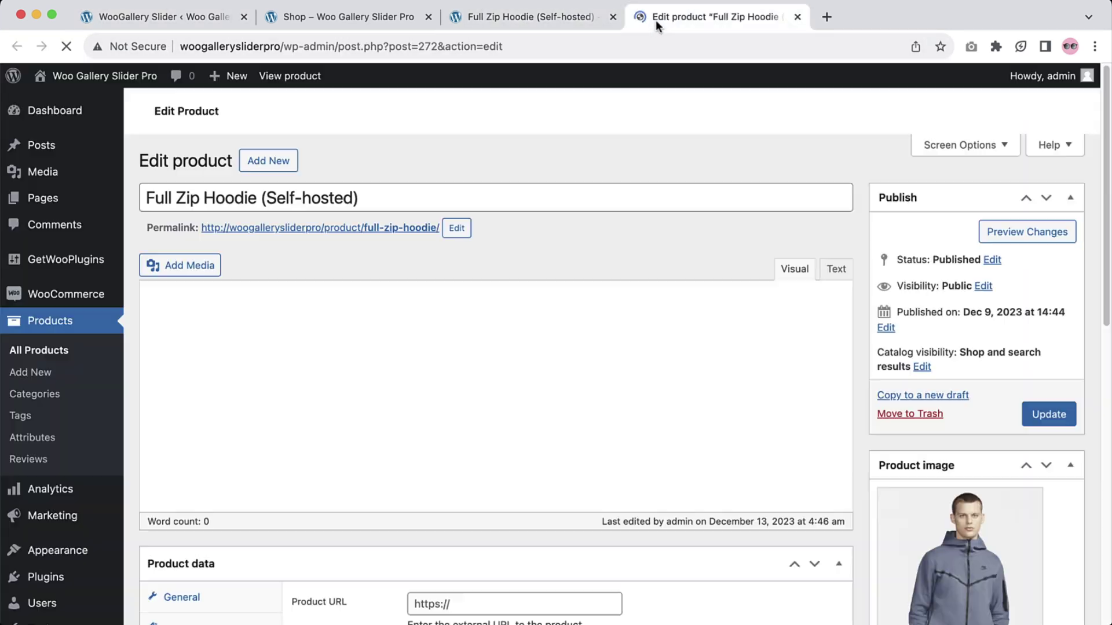
scroll(881, 377, "down", 6)
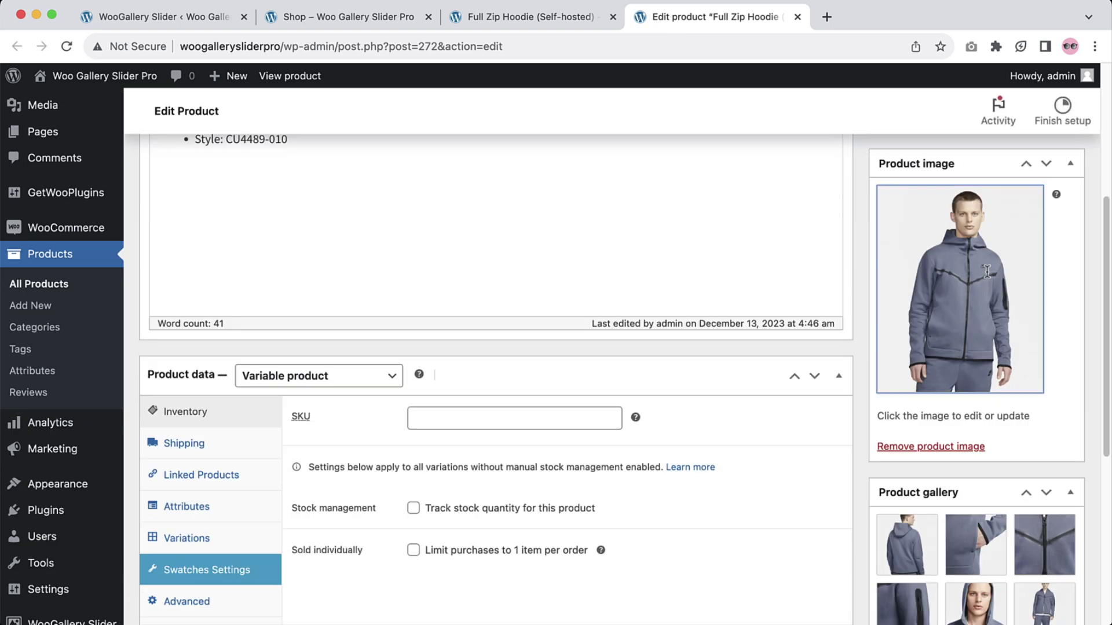
left_click(988, 278)
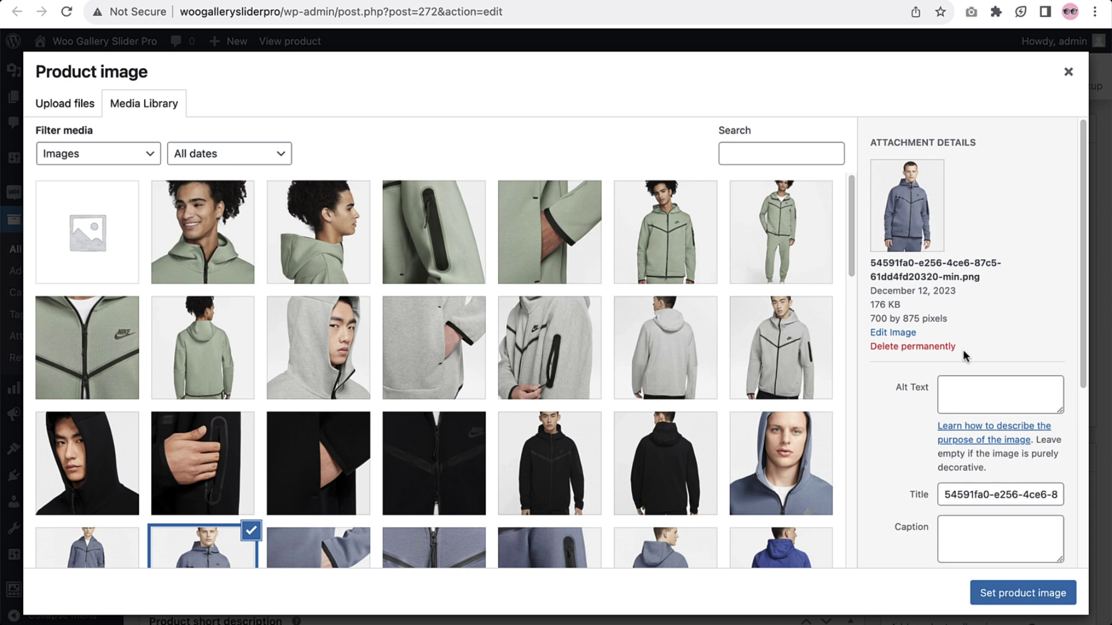
scroll(964, 349, "down", 5)
left_click_drag(965, 491, 1027, 490)
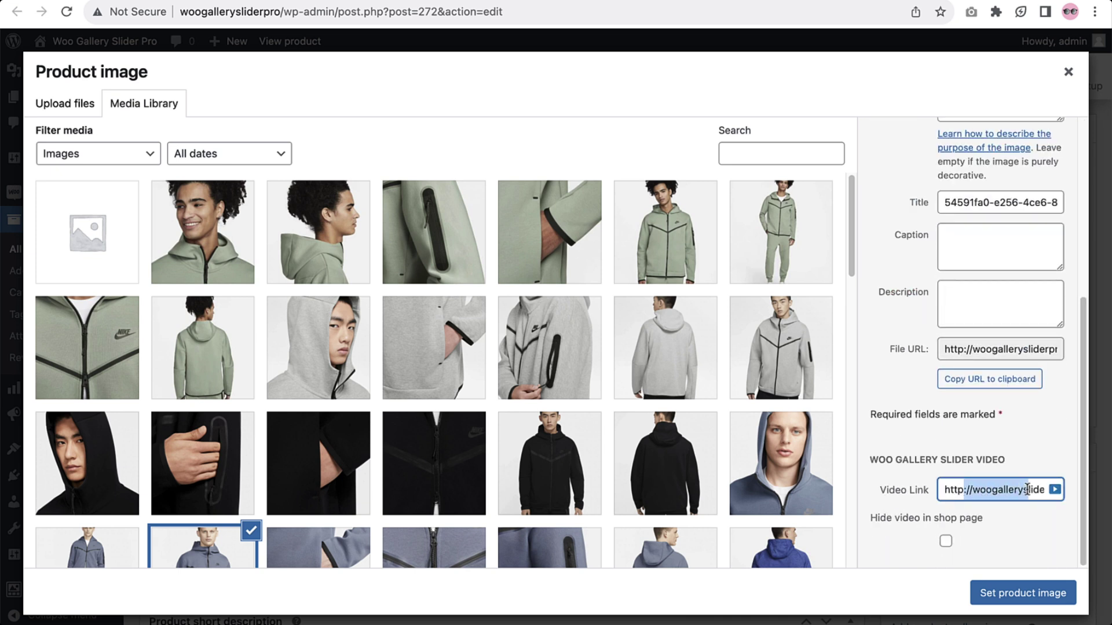
left_click(998, 490)
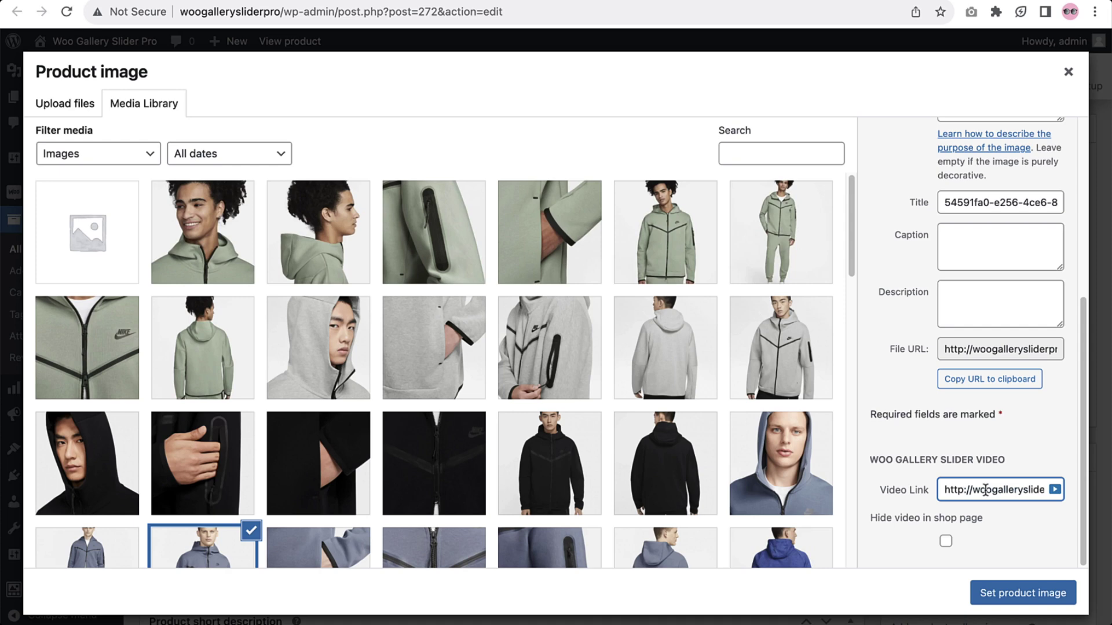
left_click_drag(946, 490, 1015, 490)
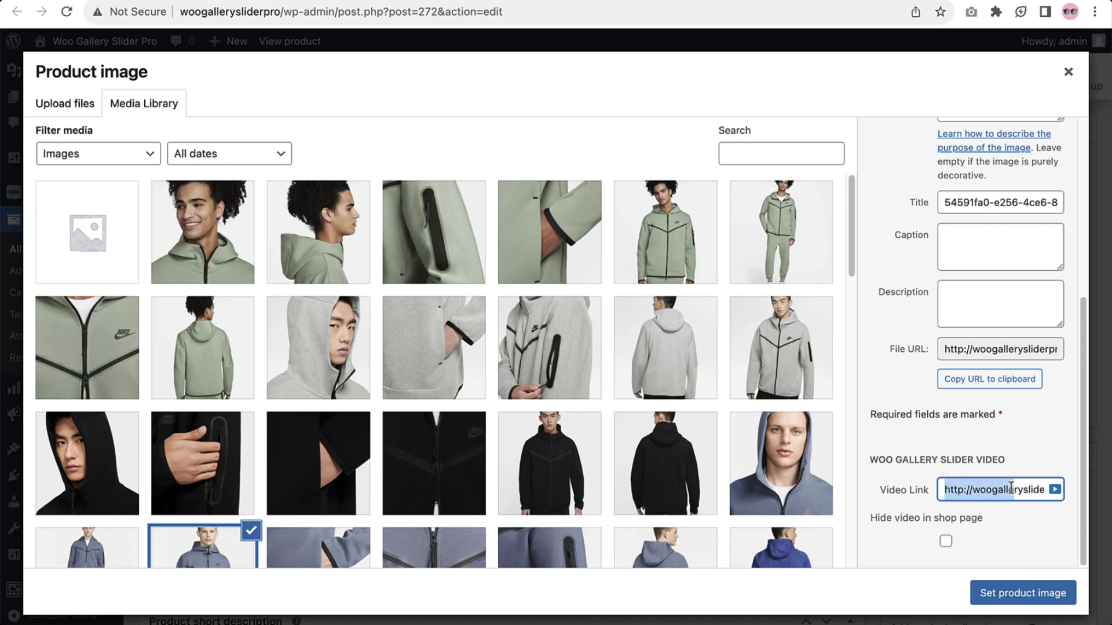
left_click(1015, 490)
left_click(481, 229)
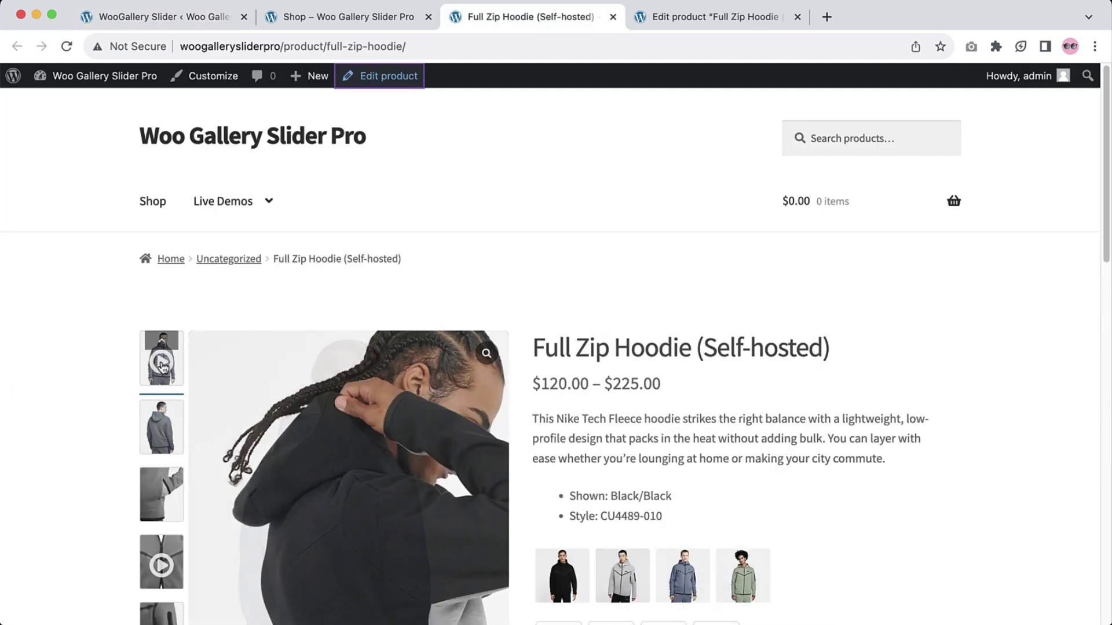
- Preview the fourth thumbnail's inline video, then save Video Play Mode as Popup
scroll(385, 399, "down", 2)
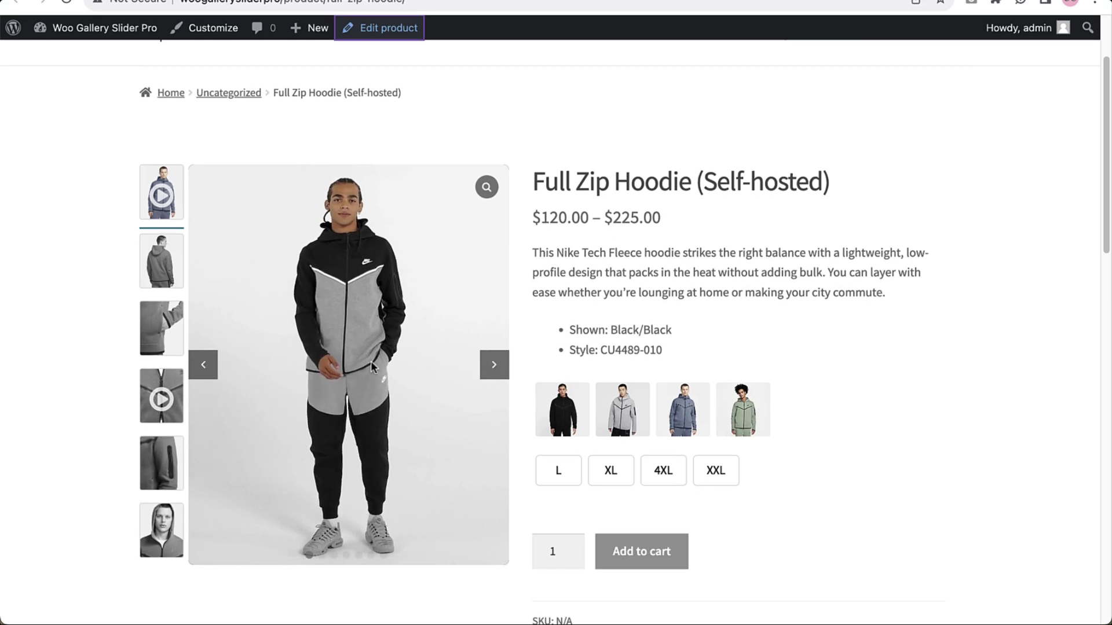
left_click(155, 410)
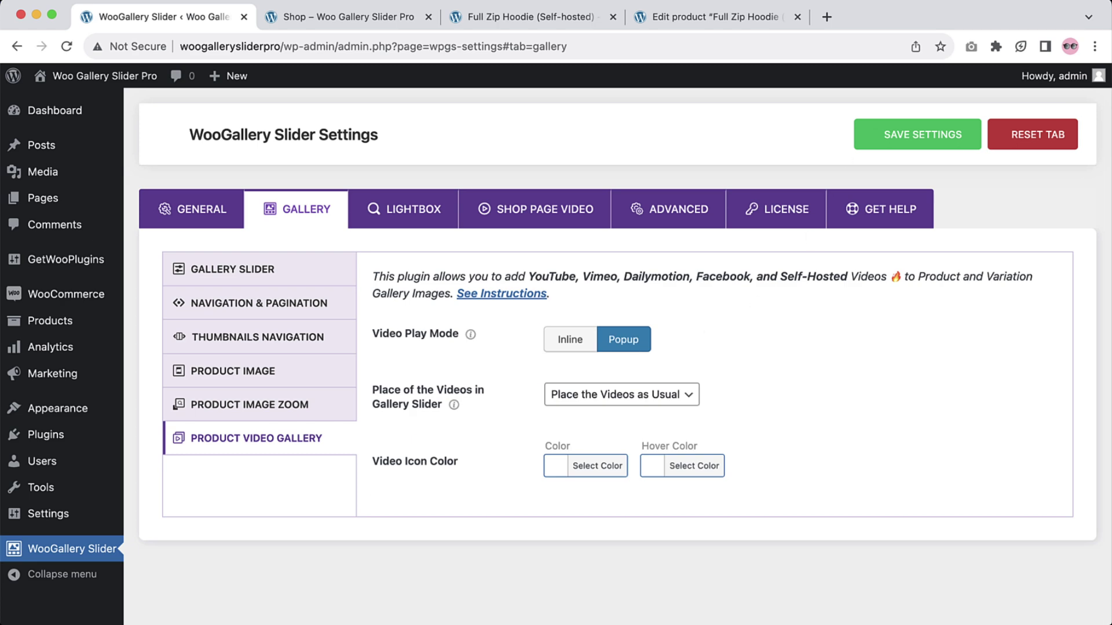
left_click(881, 134)
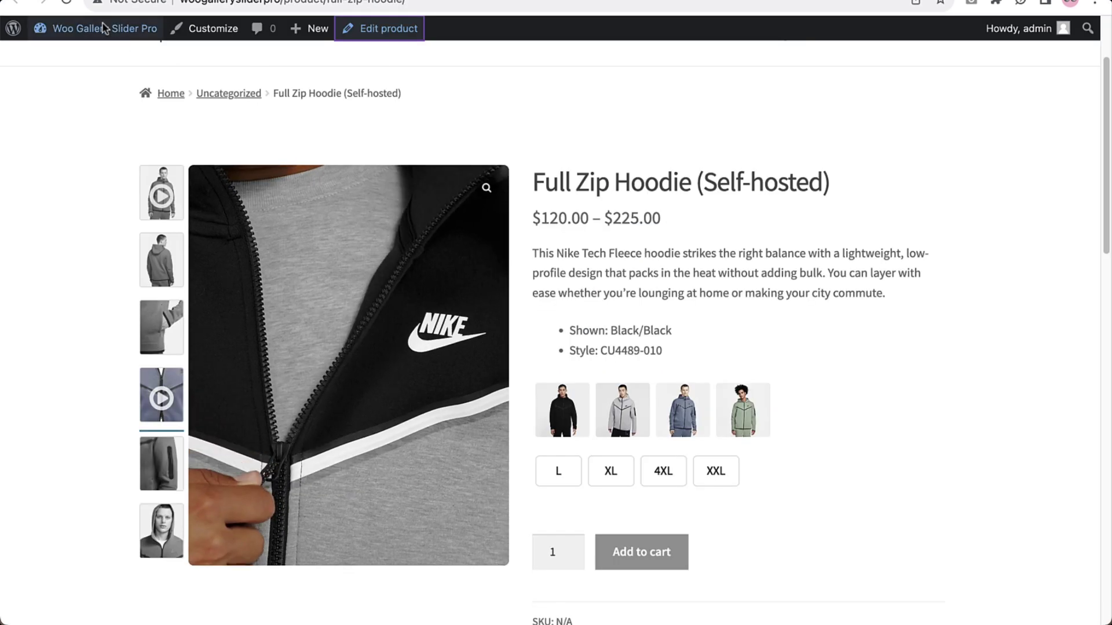
- Reload the hoodie page, play the main video in its popup lightbox, and close it
left_click(66, 2)
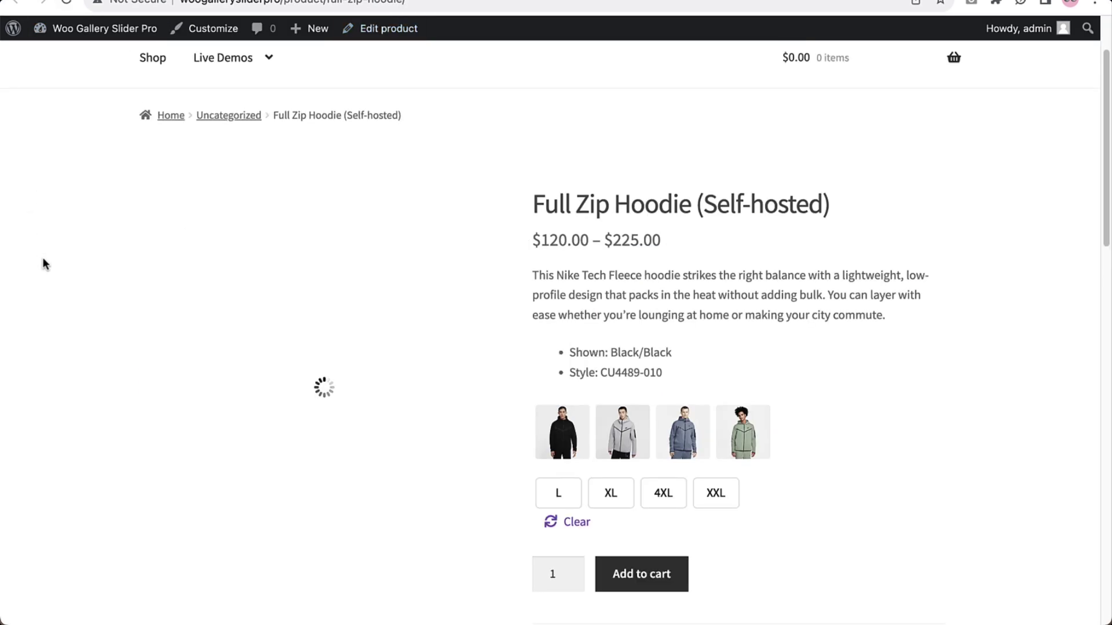
left_click(349, 394)
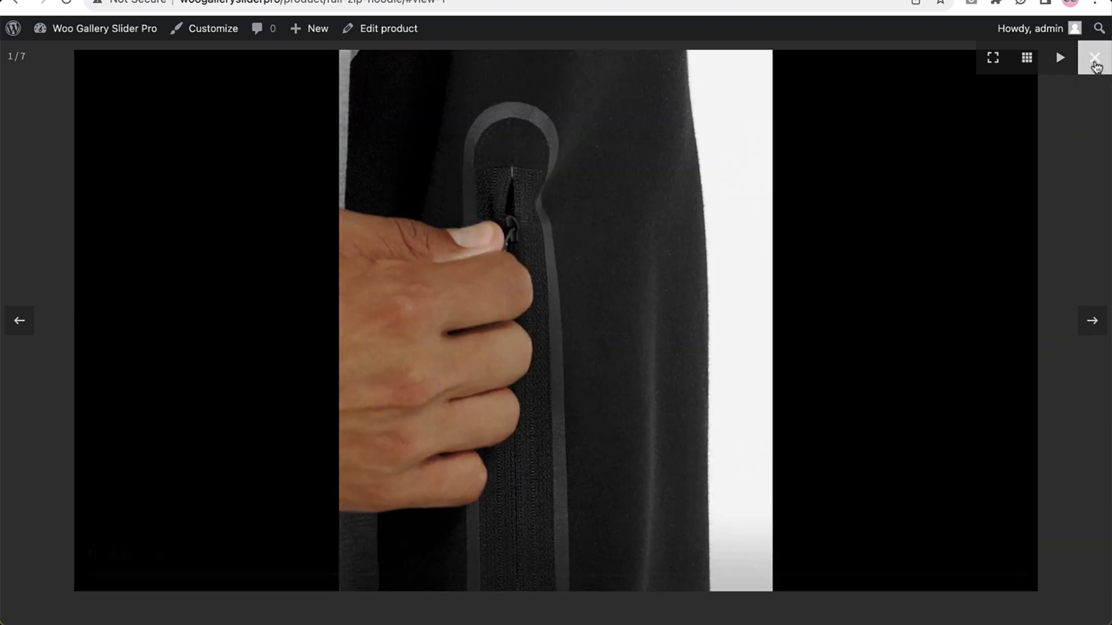
left_click(1095, 62)
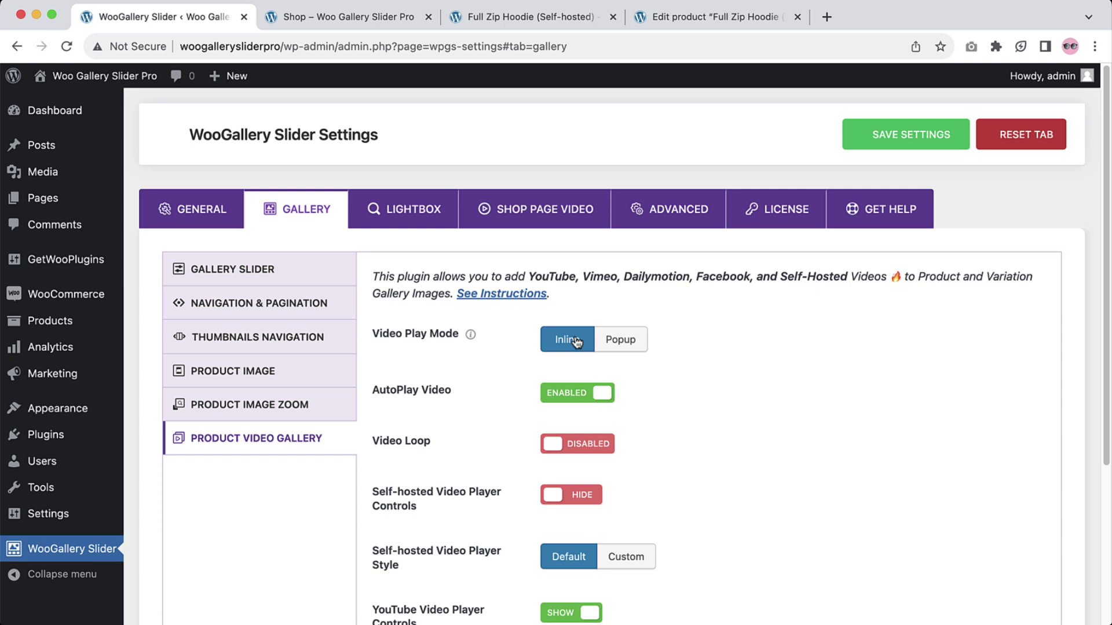
- Set Self-hosted Video Player Controls to Show and the player style to Custom
scroll(523, 339, "down", 3)
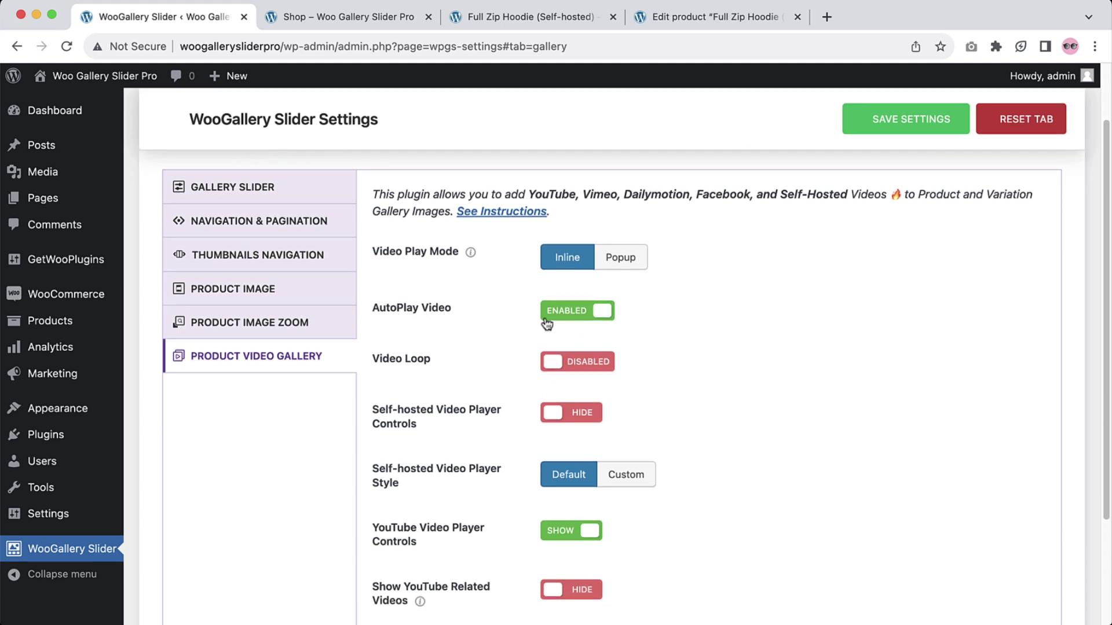
scroll(537, 367, "down", 1)
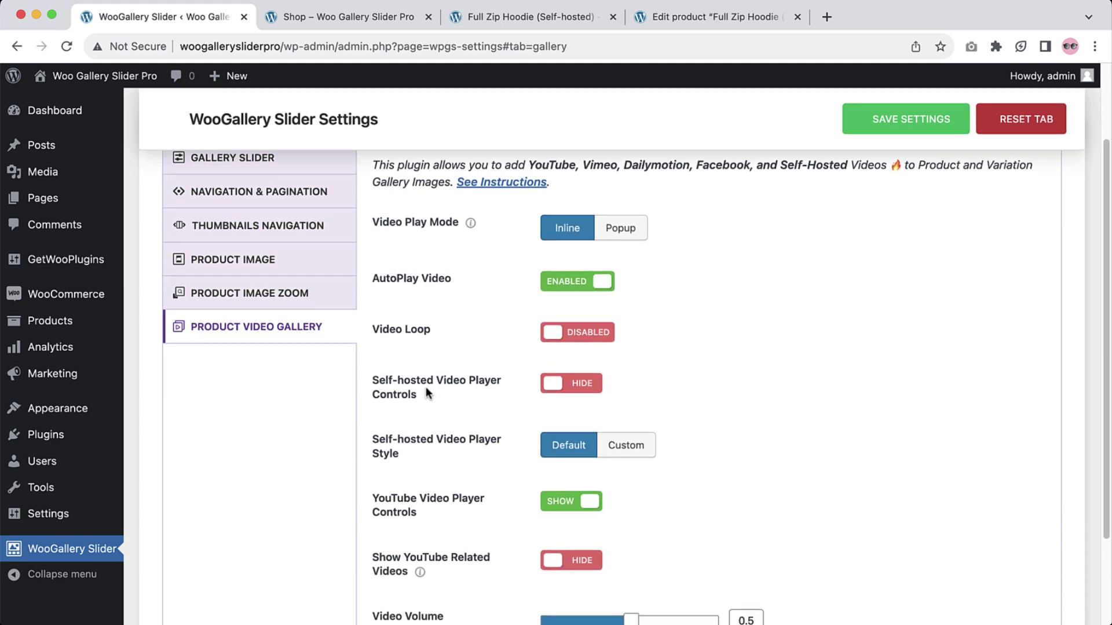
left_click(578, 388)
scroll(675, 395, "down", 7)
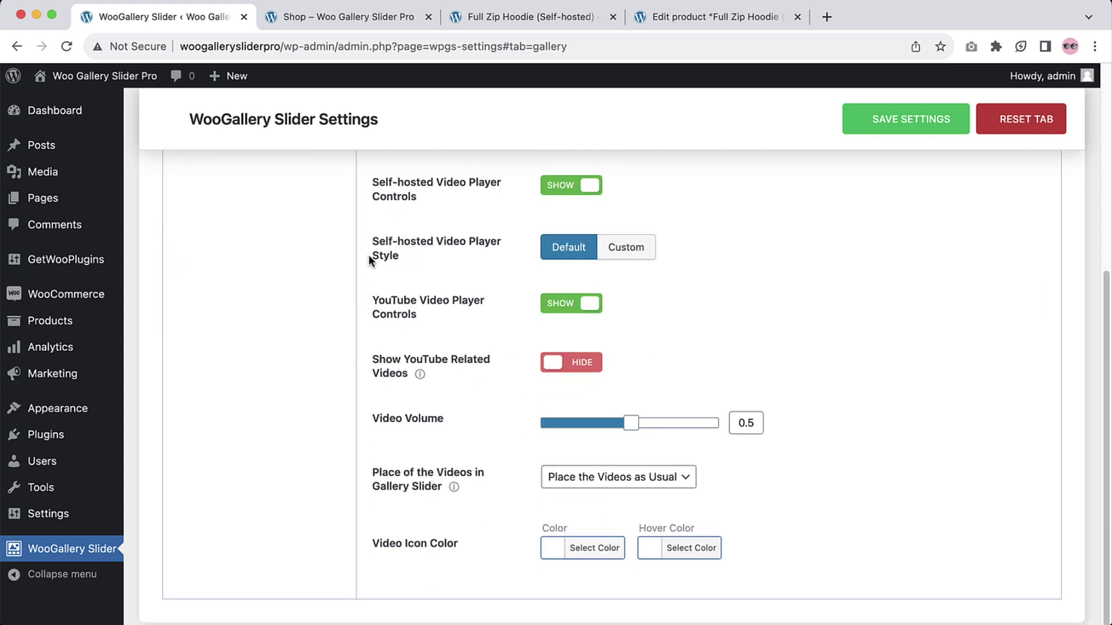
left_click(640, 254)
scroll(648, 363, "down", 2)
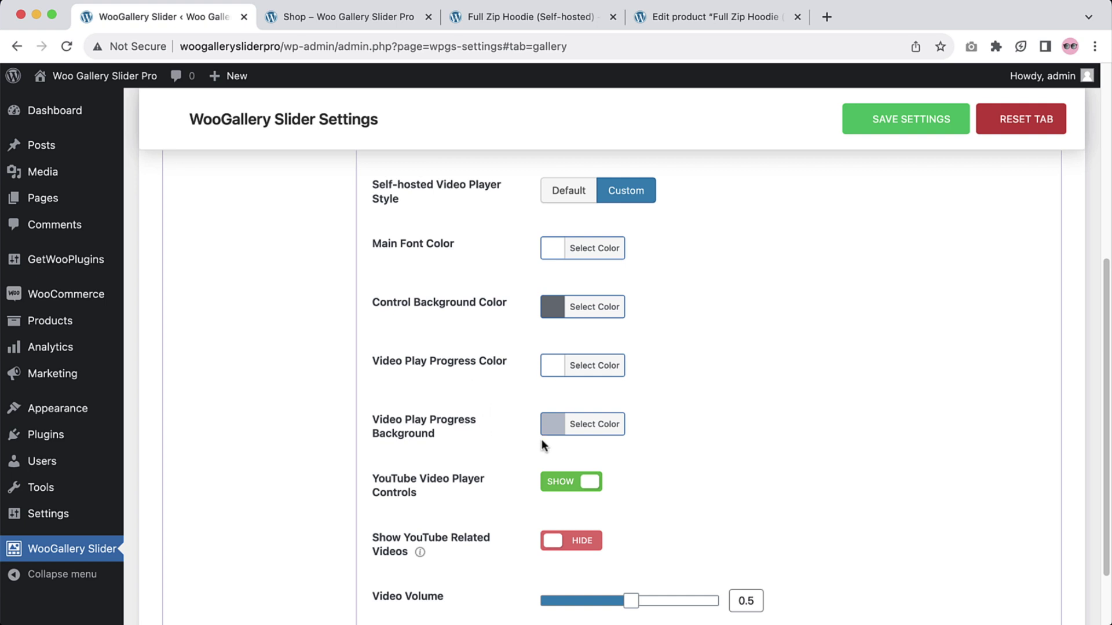
scroll(558, 440, "down", 3)
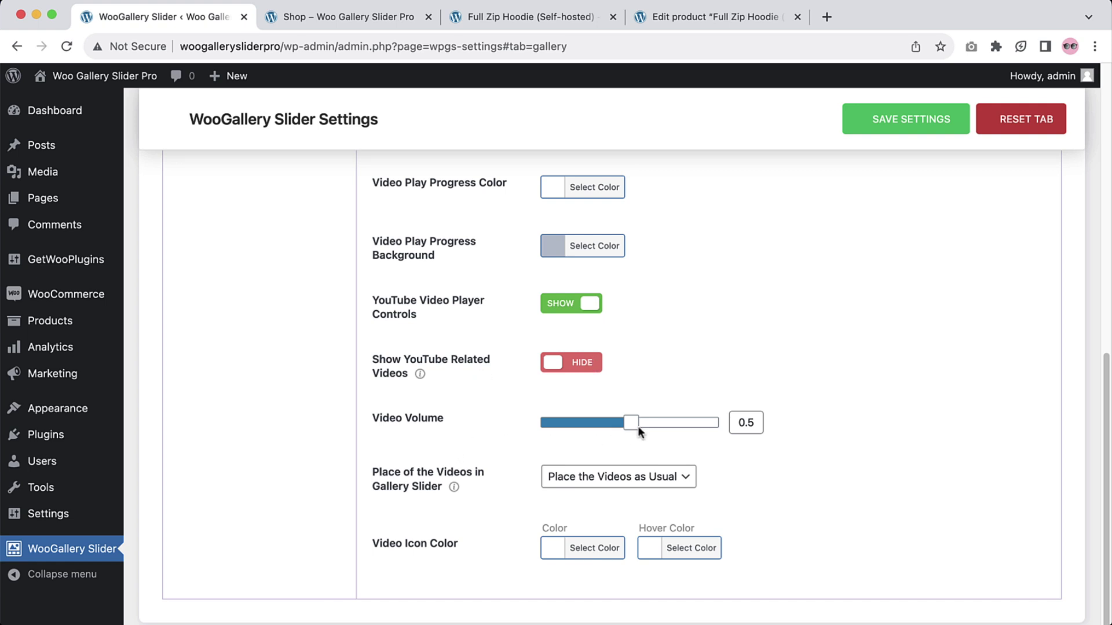
- Place videos At Starting of the Slider, save, and preview the hoodie gallery's second video
left_click(606, 478)
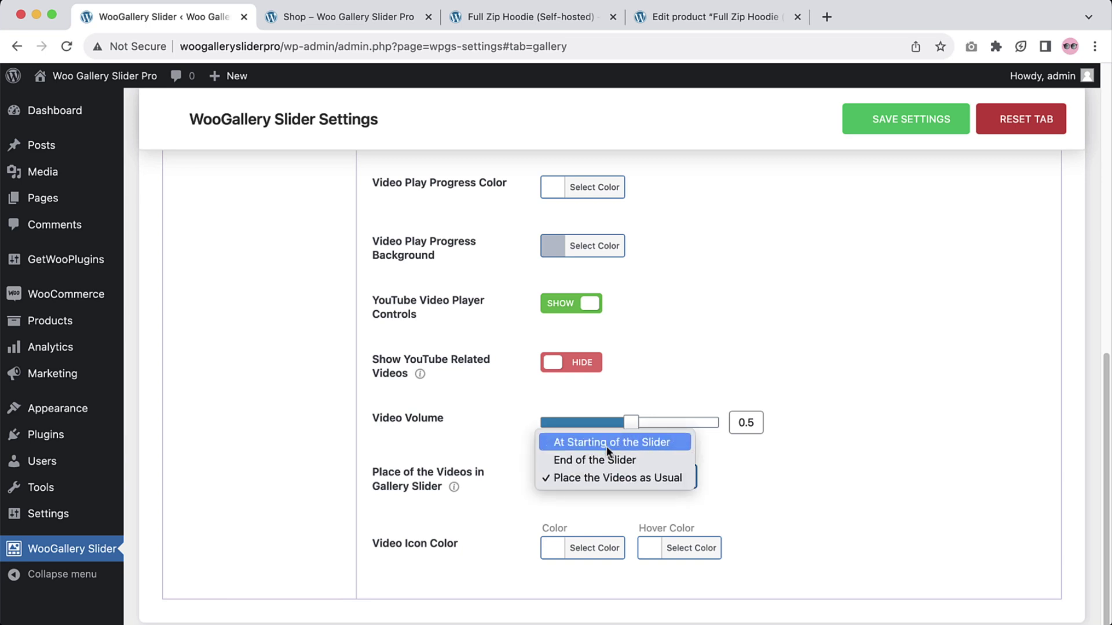
key("Down")
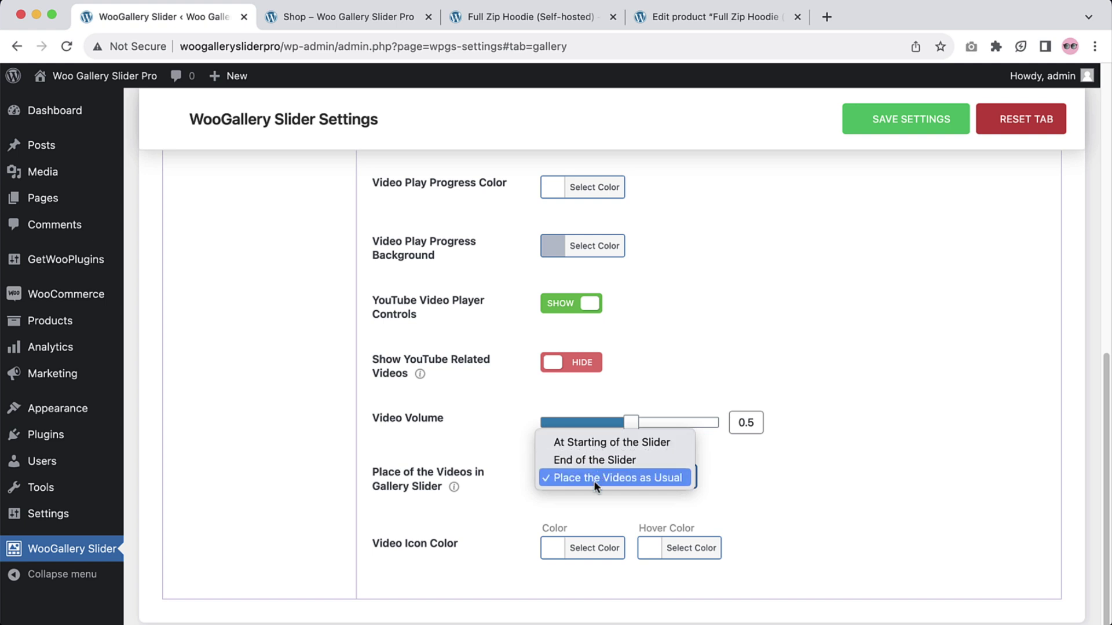
left_click(597, 447)
left_click(880, 127)
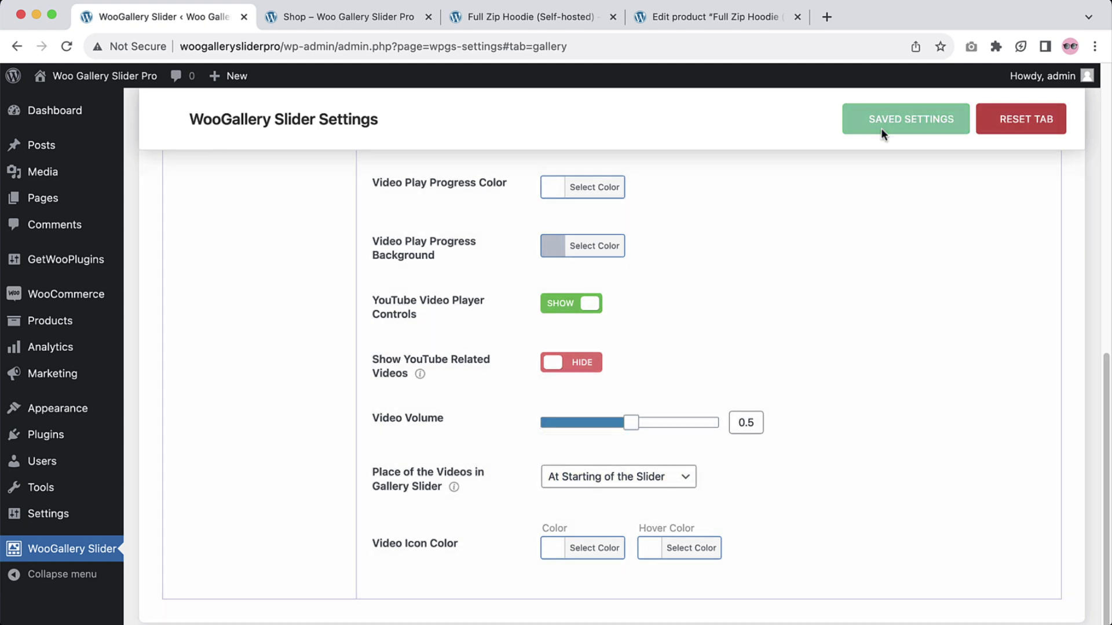
left_click(527, 16)
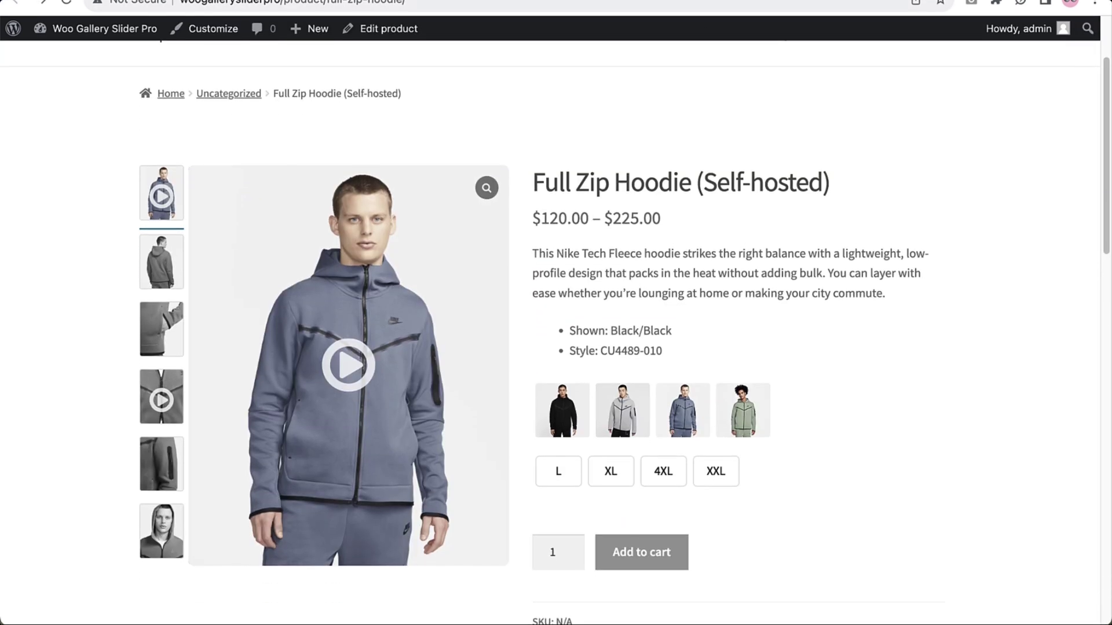
left_click(67, 3)
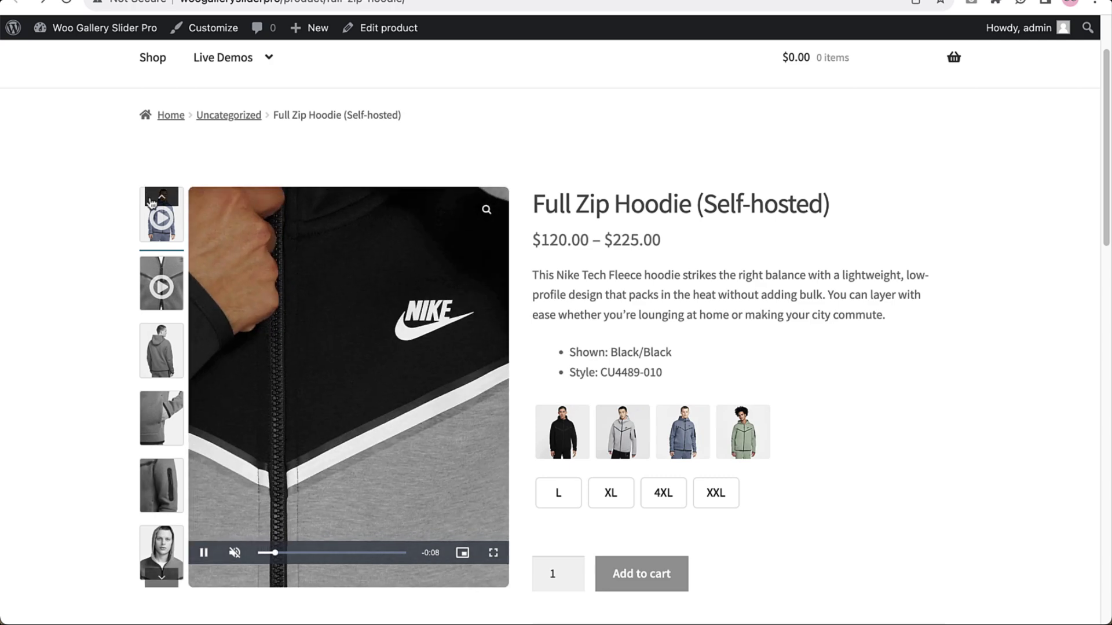
left_click(154, 274)
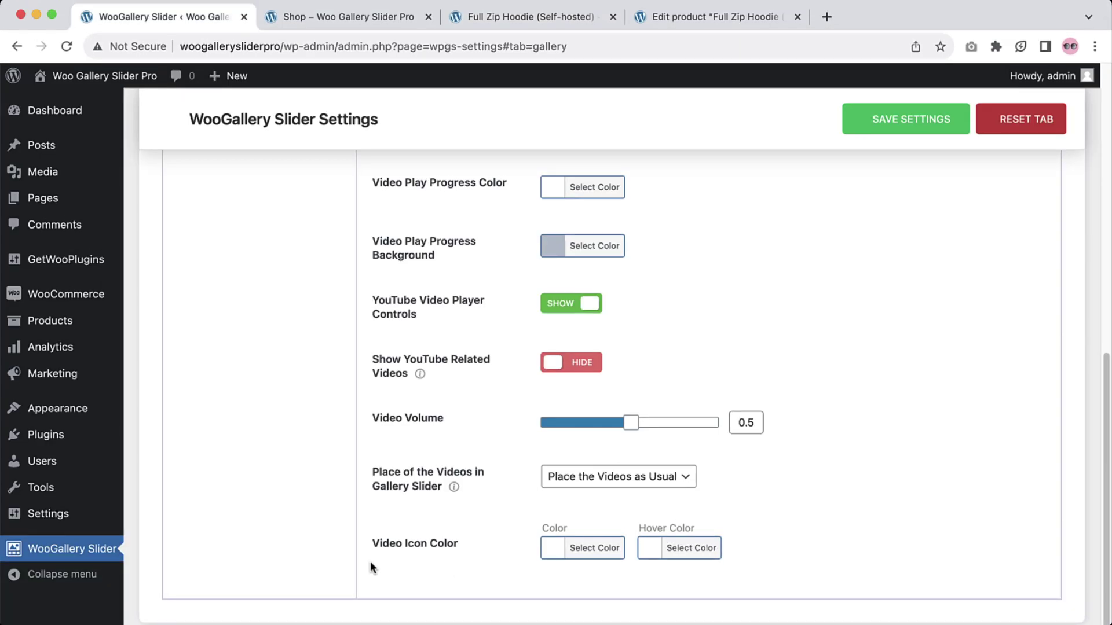
- Set the video icon Color and Hover Color to red #dd3333 and save
left_click(582, 548)
scroll(608, 524, "down", 3)
left_click(591, 592)
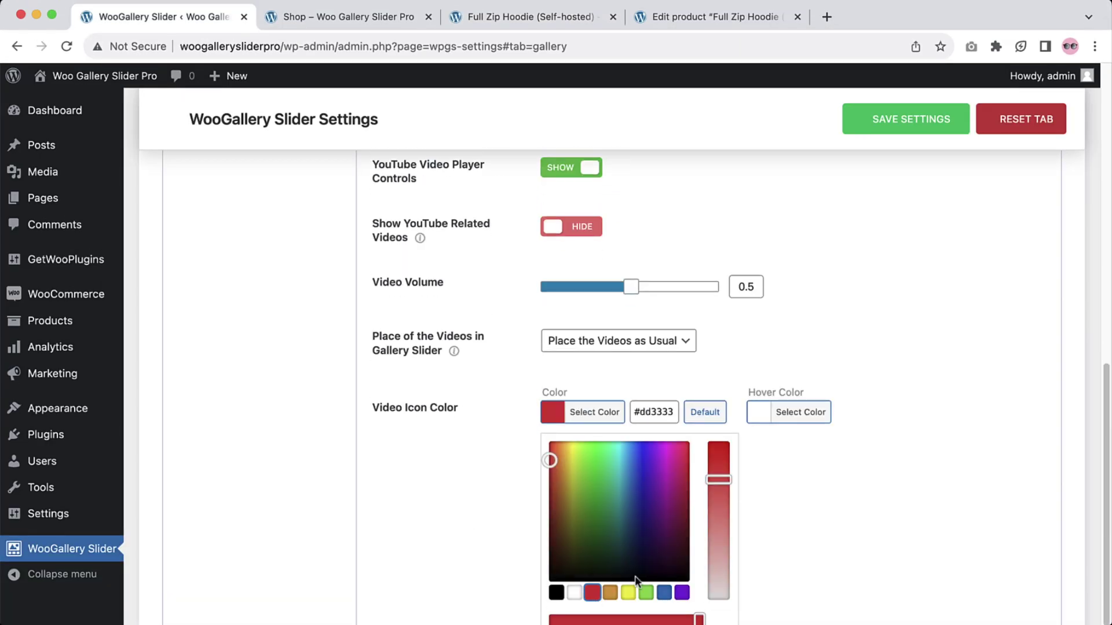
left_click(782, 415)
left_click(695, 592)
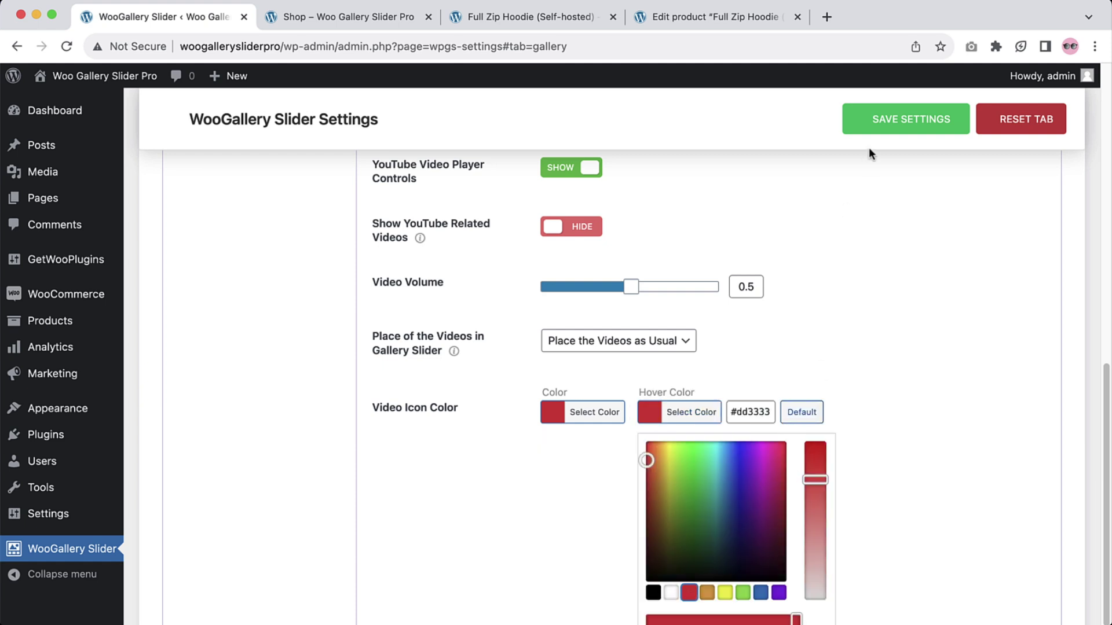
left_click(883, 126)
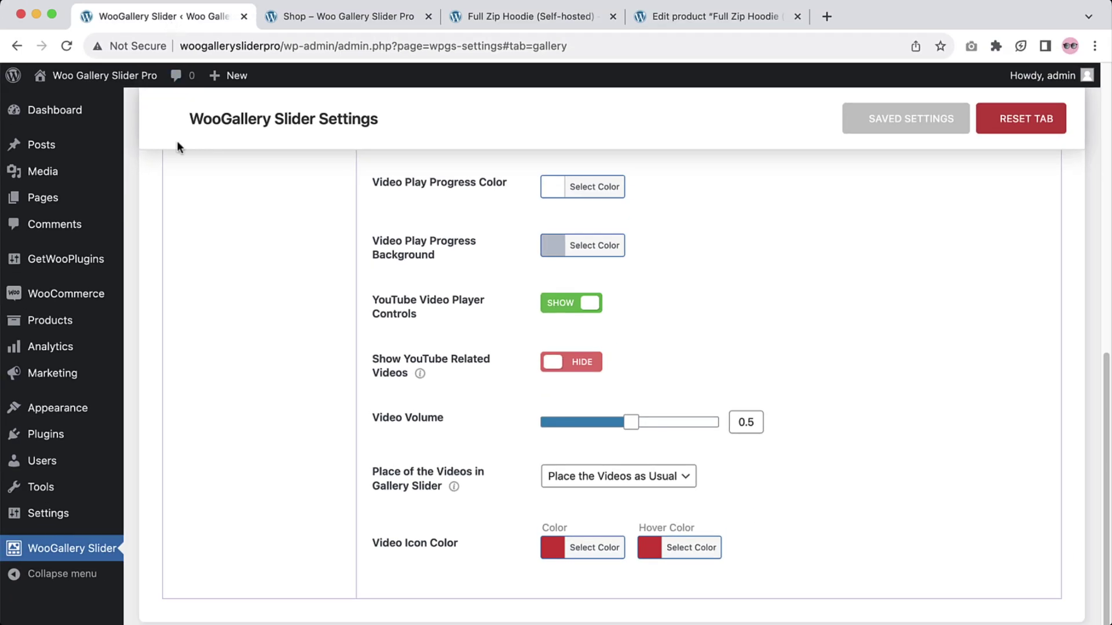
scroll(265, 422, "up", 10)
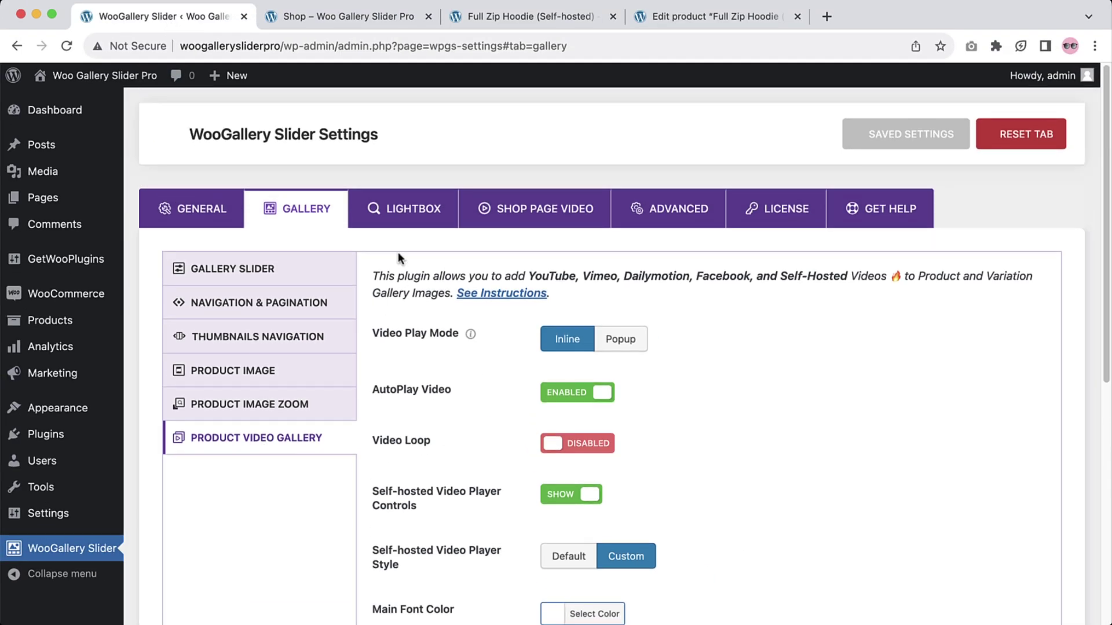
- Set the Lightbox Icon Display Position to Bottom Right and save the settings
left_click(403, 209)
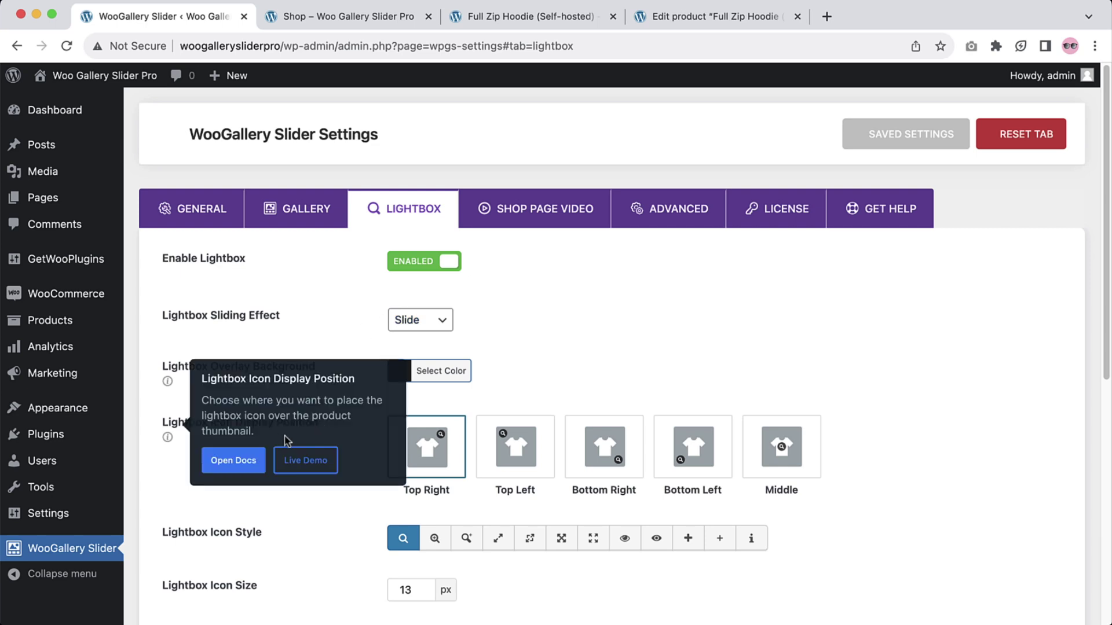
scroll(549, 451, "down", 2)
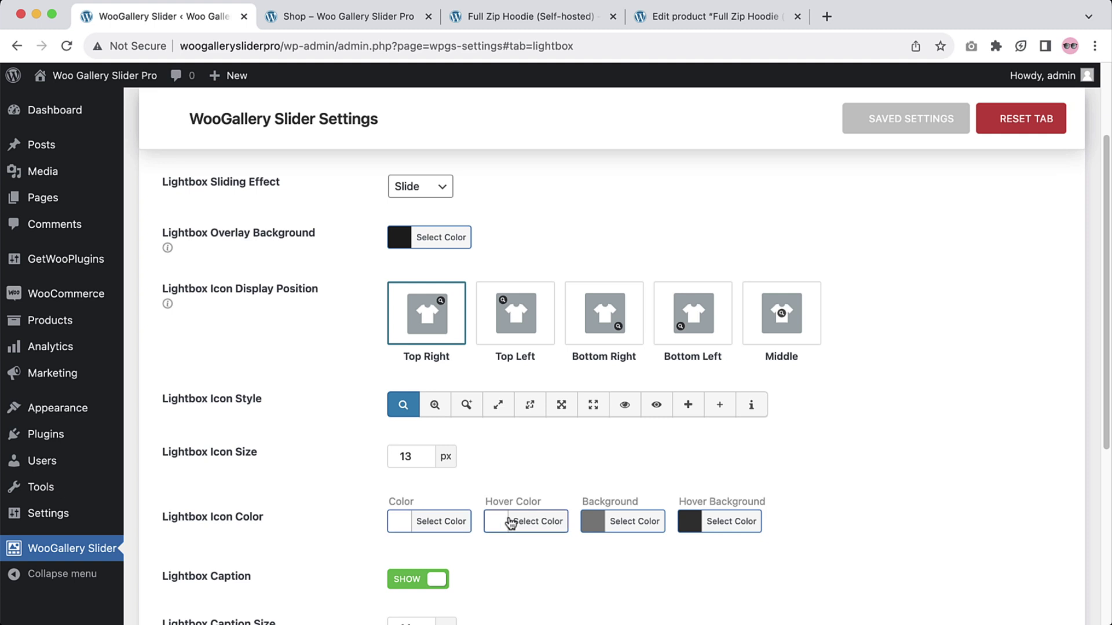
scroll(510, 523, "up", 2)
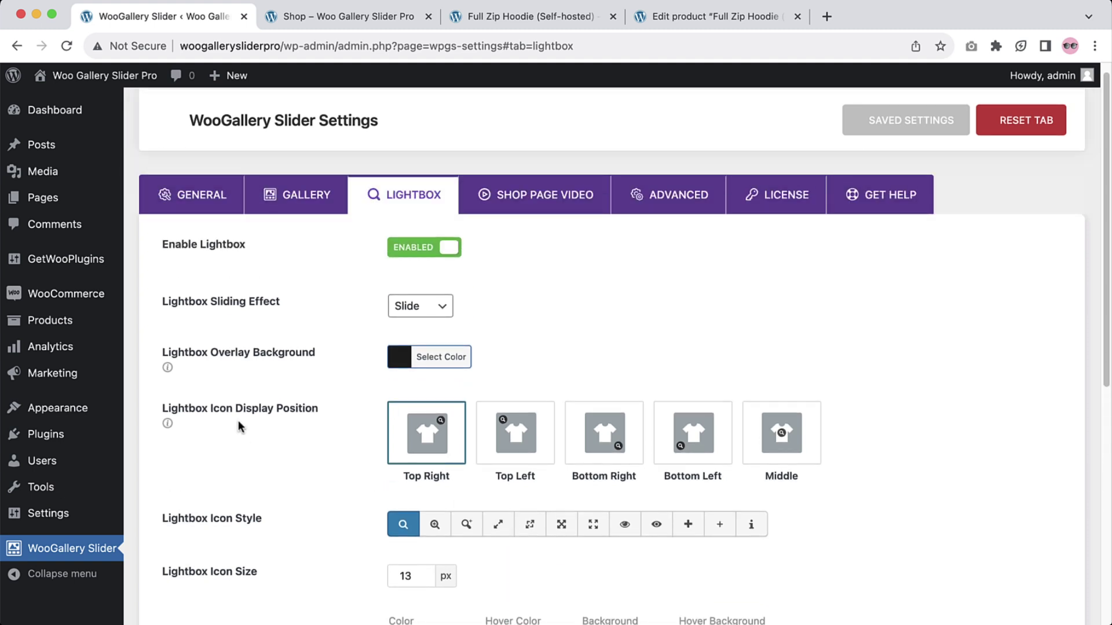
left_click(594, 431)
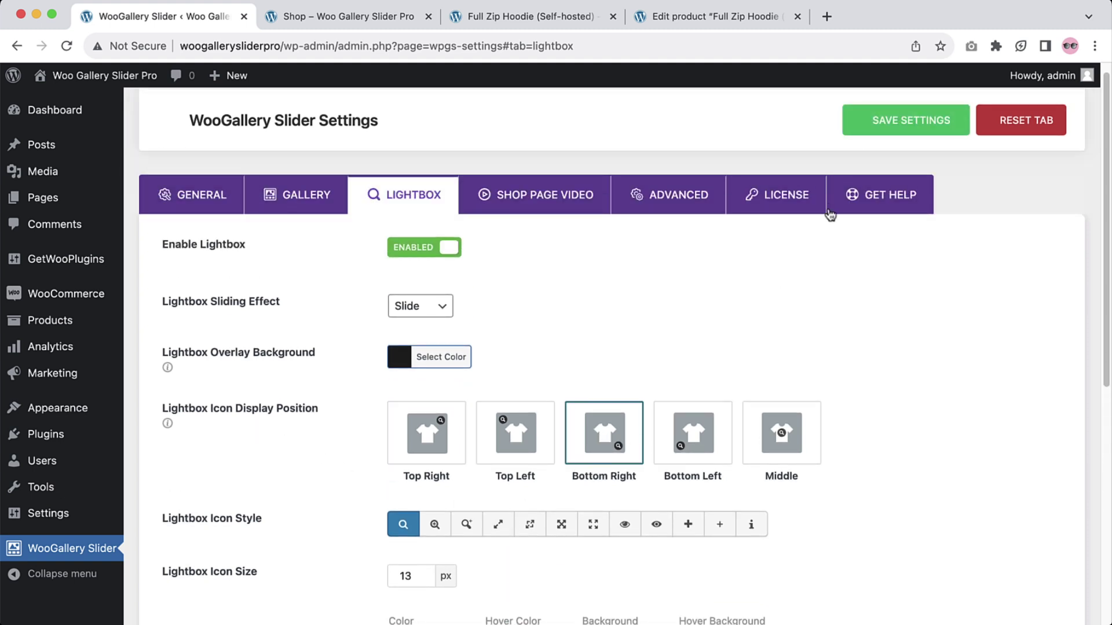
left_click(905, 120)
- Reload the Full Zip Hoodie product page to check the icon, then return to the plugin settings
left_click(524, 16)
left_click(67, 46)
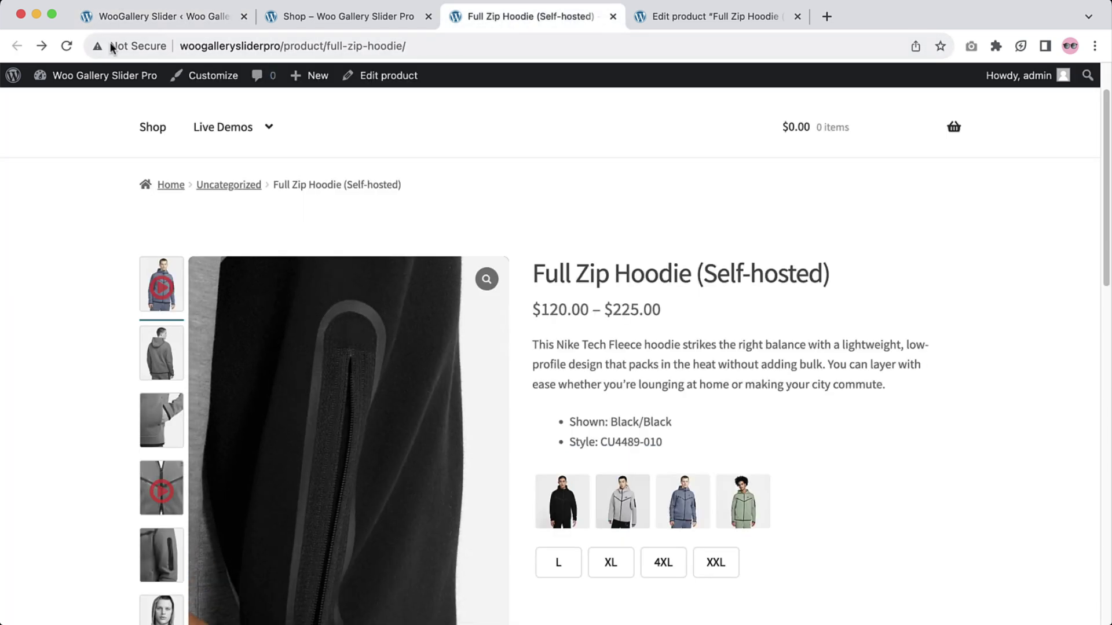
scroll(576, 355, "down", 3)
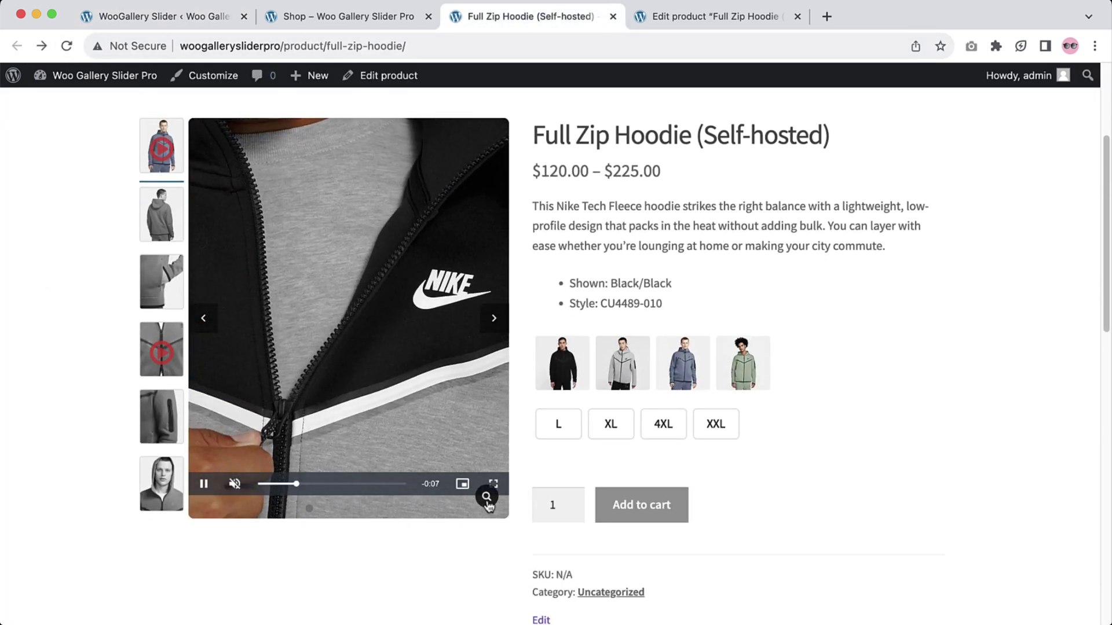
left_click(168, 18)
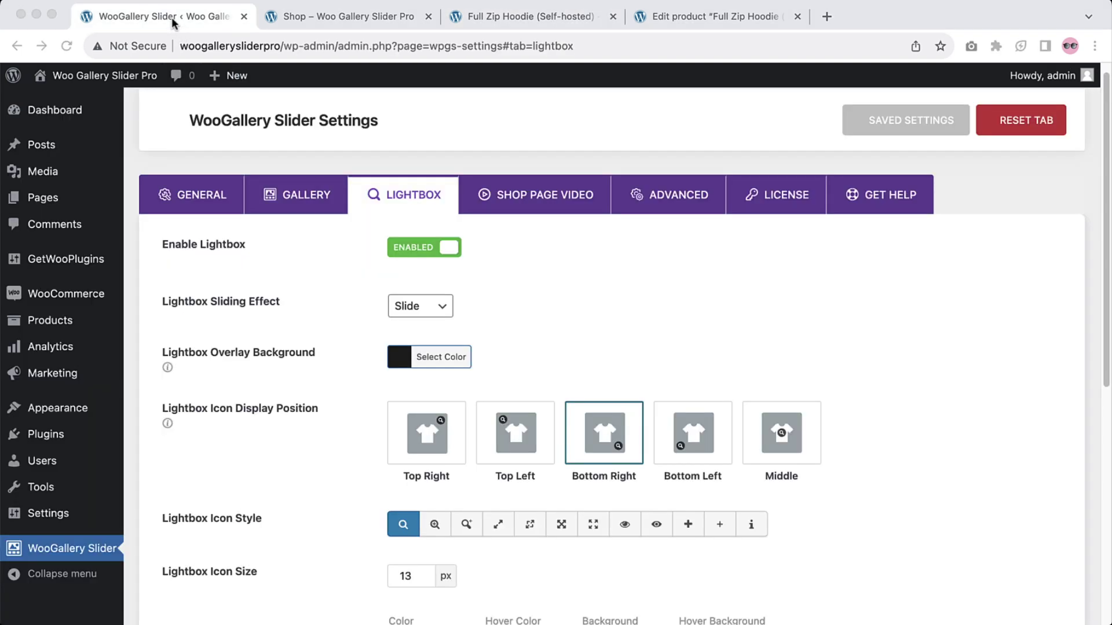
left_click(530, 205)
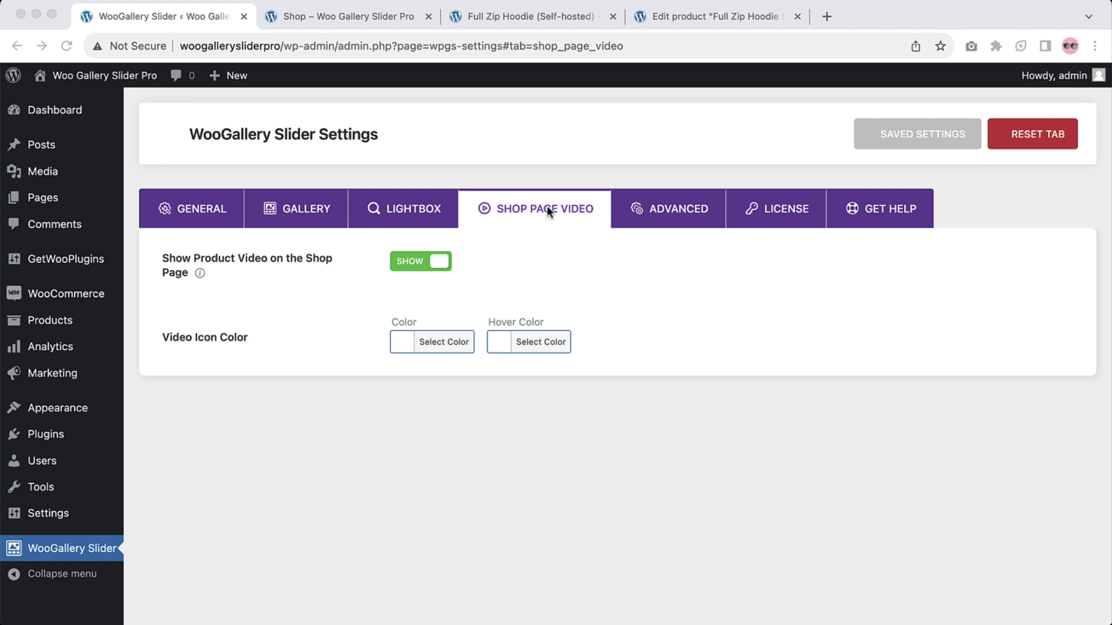
- Confirm Show Product Video is on, then browse the shop page product listing
left_click(546, 209)
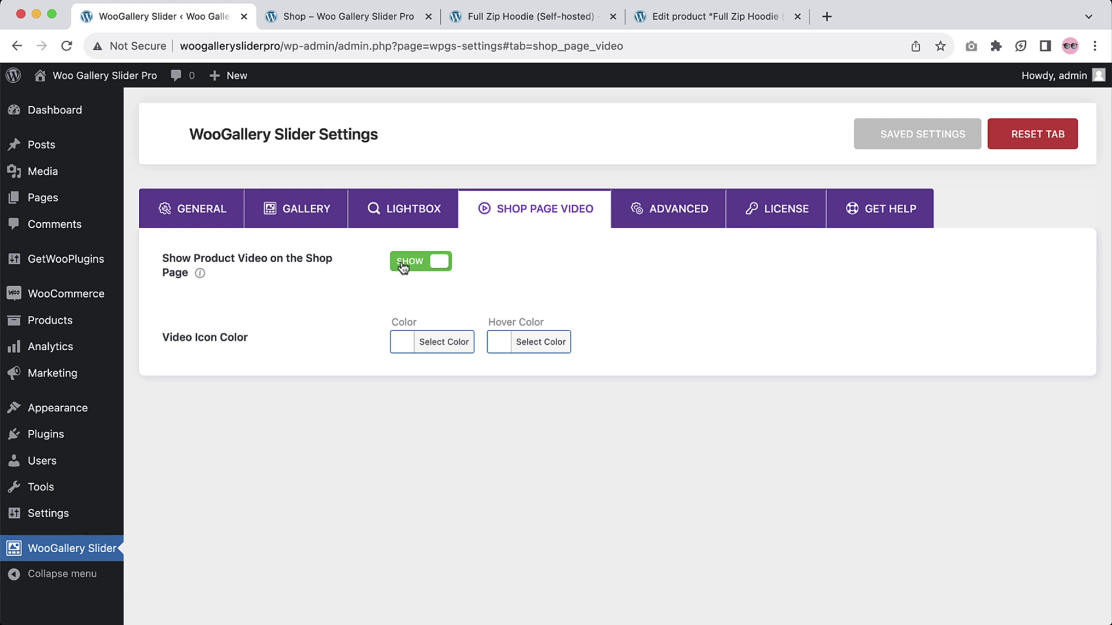
left_click(364, 18)
scroll(450, 241, "down", 3)
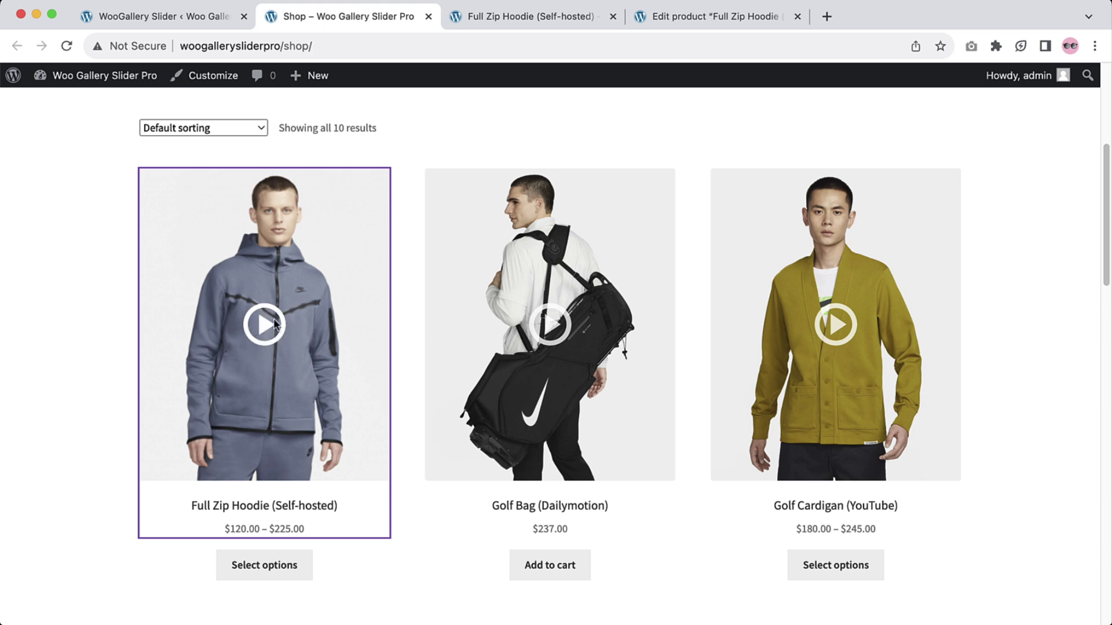
scroll(758, 332, "down", 5)
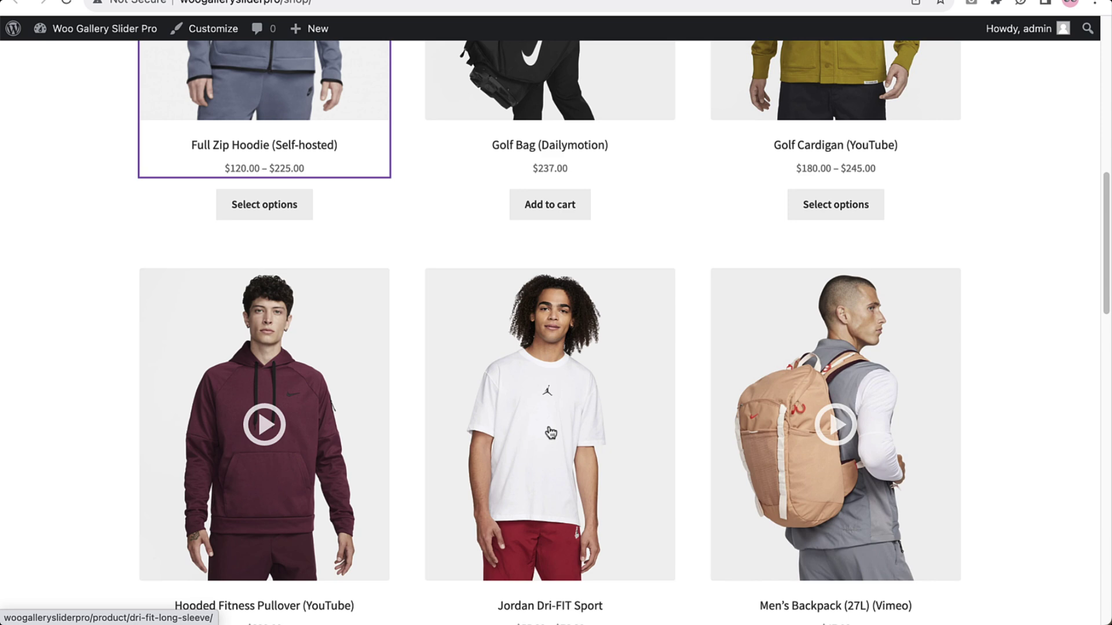
scroll(550, 433, "up", 3)
- Play the Full Zip Hoodie and Golf Bag videos in their shop cards, then return to settings
left_click(265, 197)
left_click(547, 269)
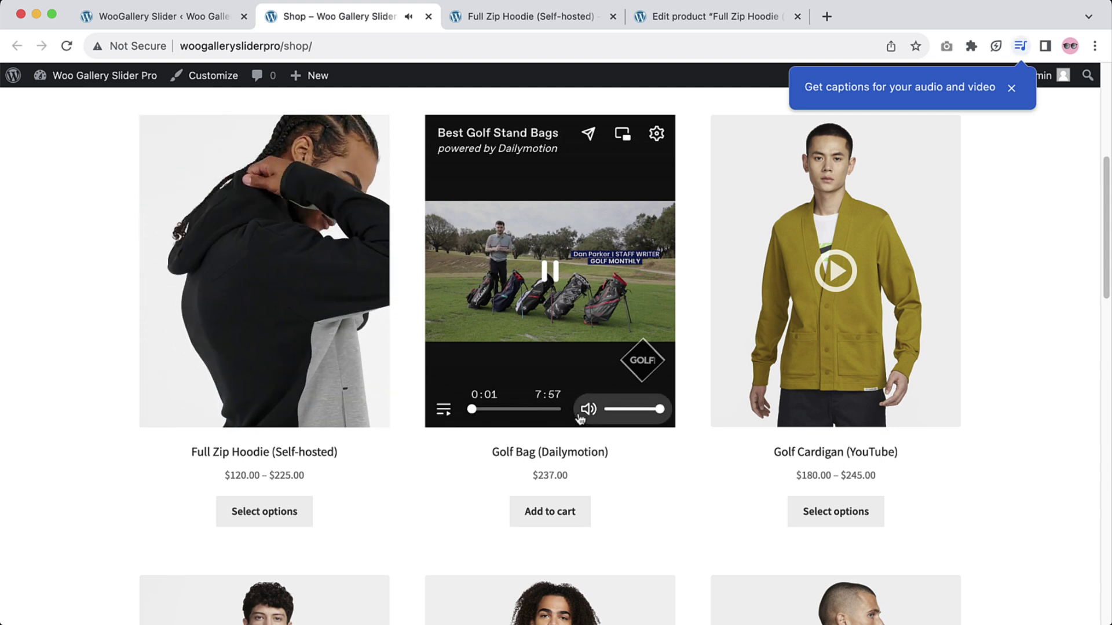
left_click(548, 277)
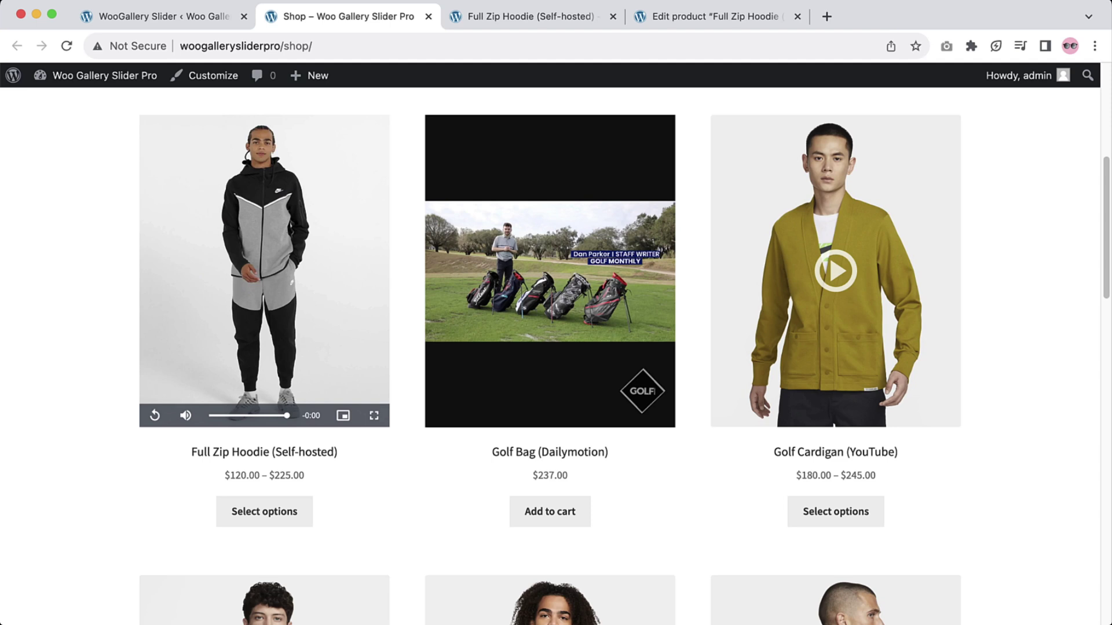
left_click(194, 18)
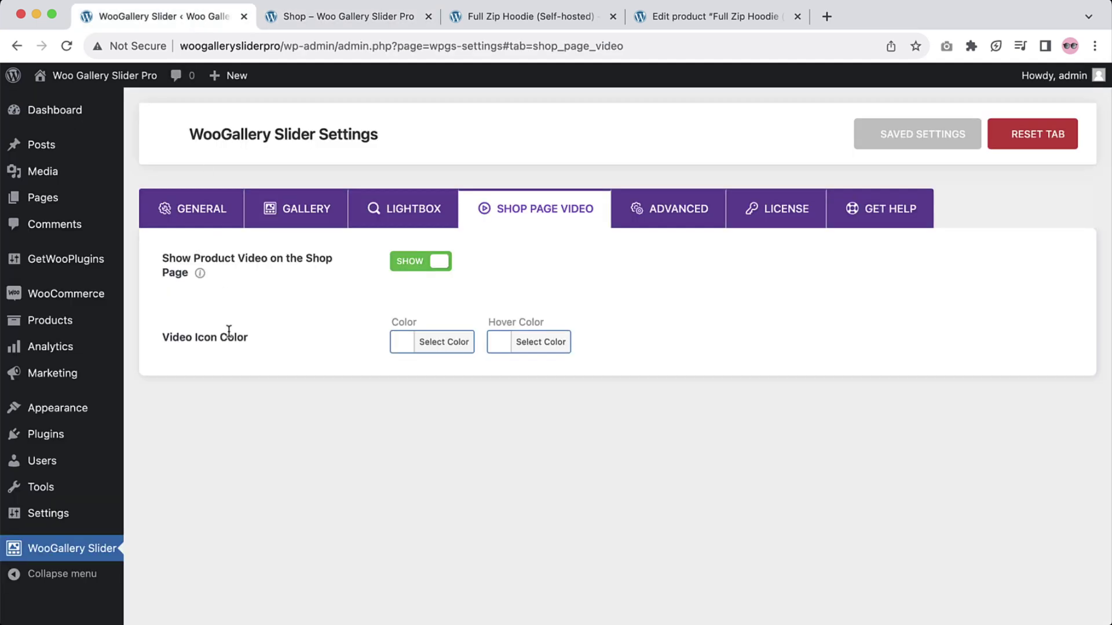
- Leave the shop Video Icon Color unchanged and switch to the Advanced tab
left_click(432, 346)
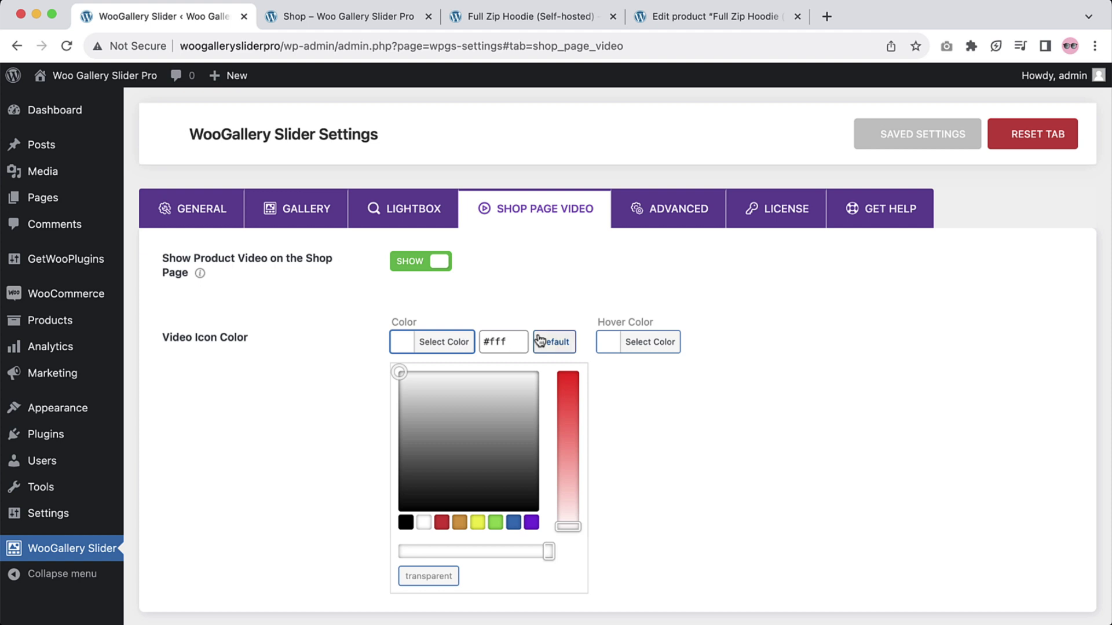
left_click(635, 327)
left_click(660, 228)
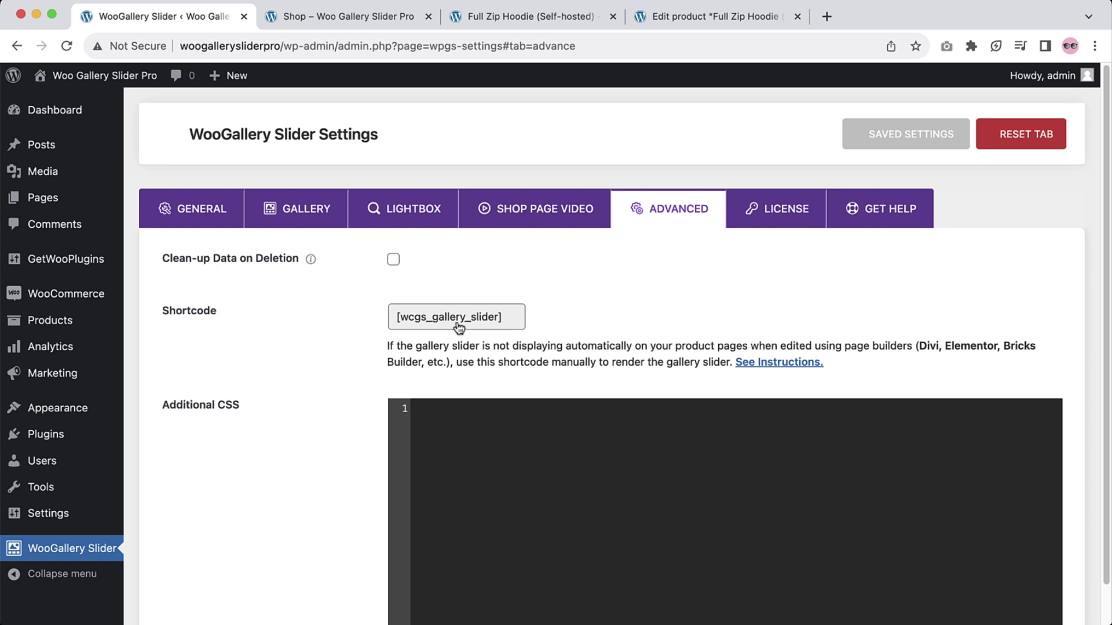
- Switch to the License tab to view the active Pro license status
scroll(521, 464, "down", 1)
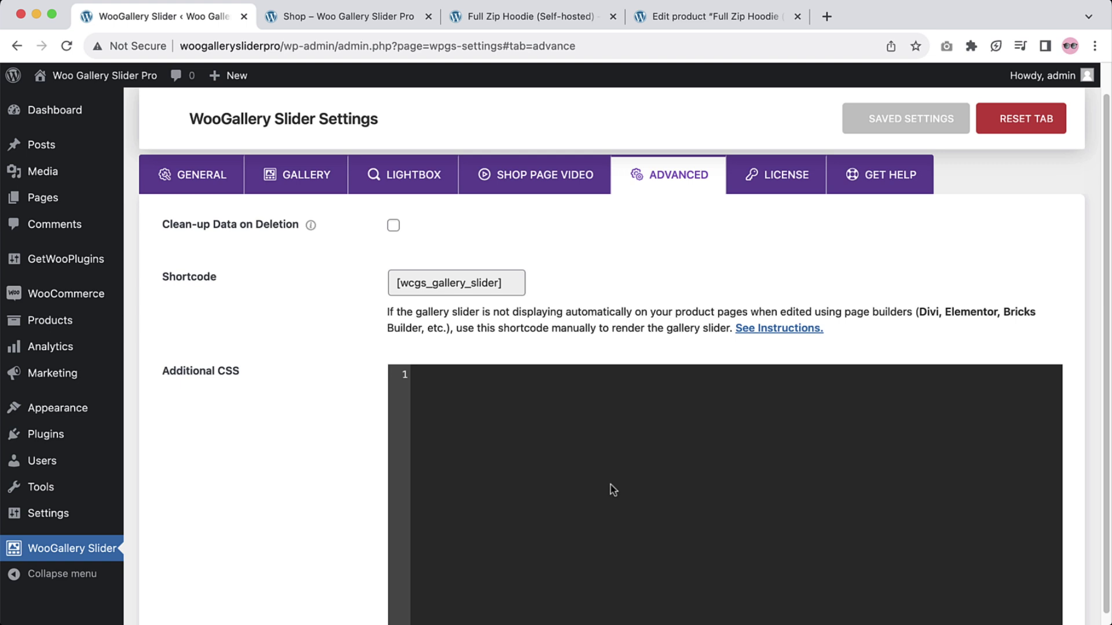
scroll(612, 489, "up", 1)
left_click(784, 216)
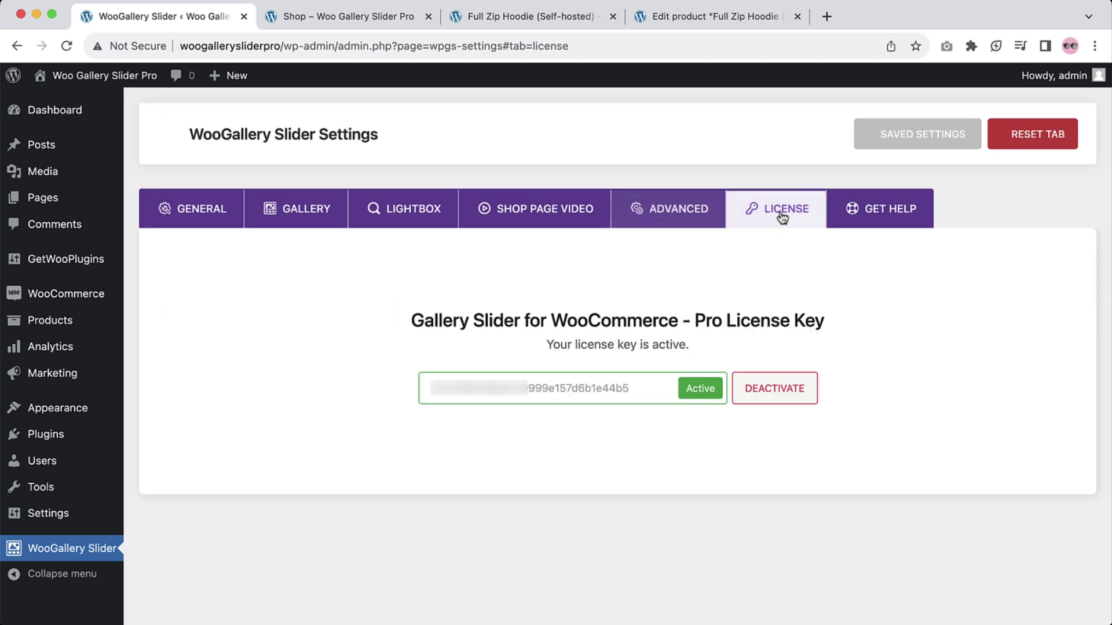